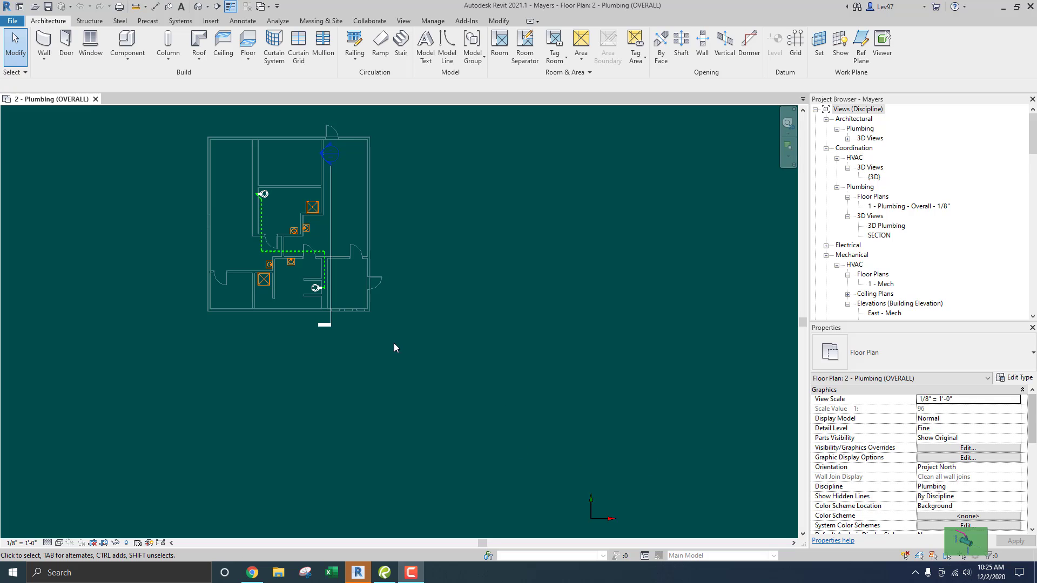
left_click(420, 359)
middle_click_drag(434, 361, 551, 414)
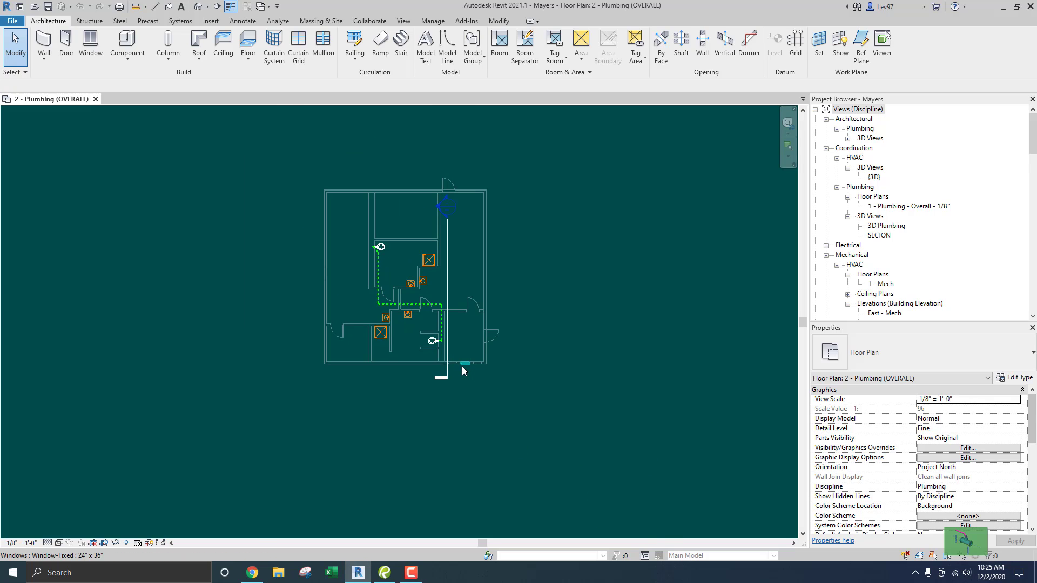
scroll(459, 367, "up", 3)
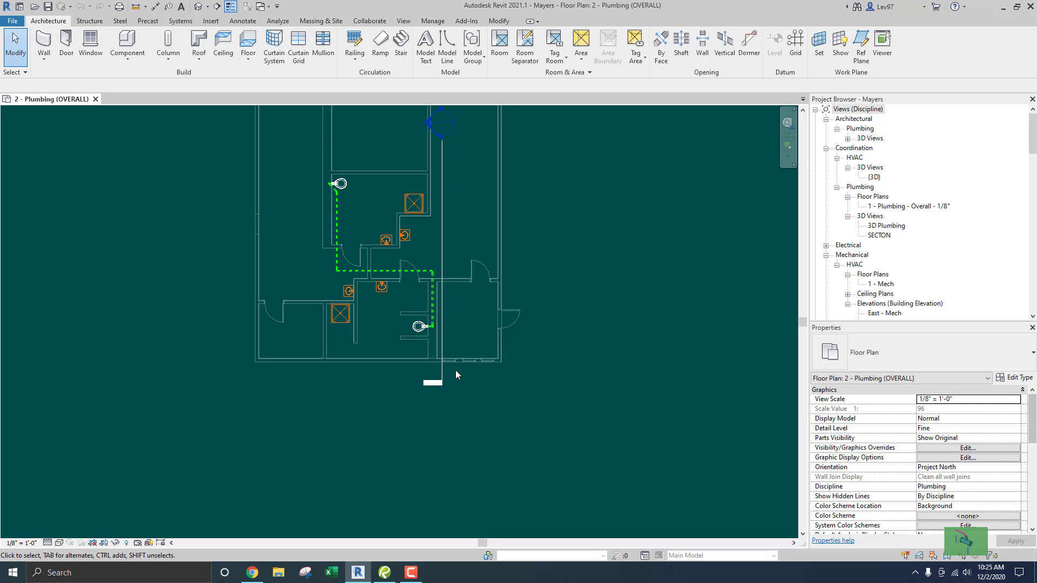
middle_click_drag(456, 373, 486, 388)
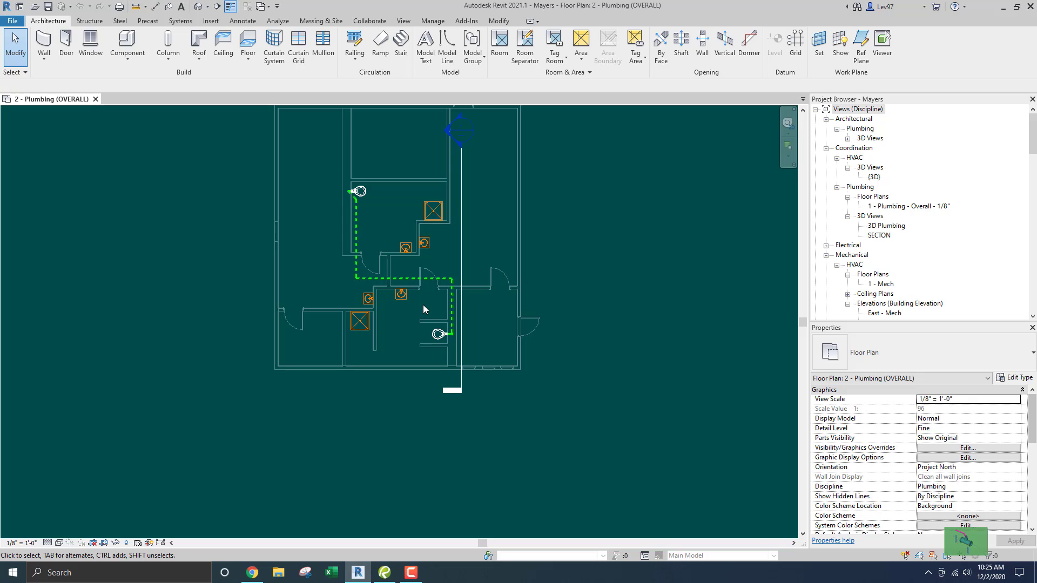
middle_click_drag(426, 306, 443, 303)
scroll(426, 281, "up", 3)
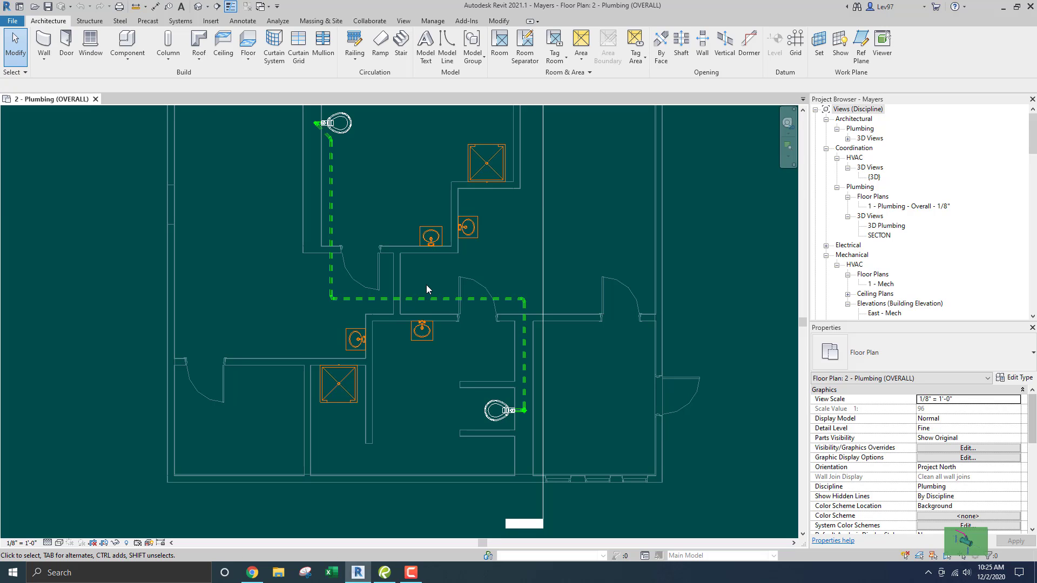
scroll(427, 289, "down", 1)
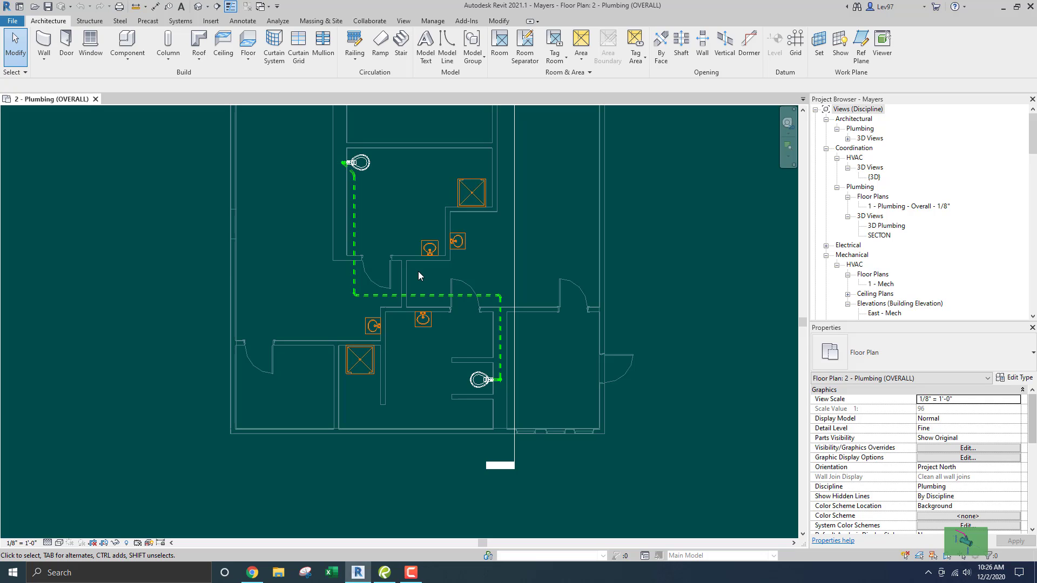
Check which filters are applied to the plumbing floor plan in its visibility/graphic overrides, leaving without changes
key("v")
key("g")
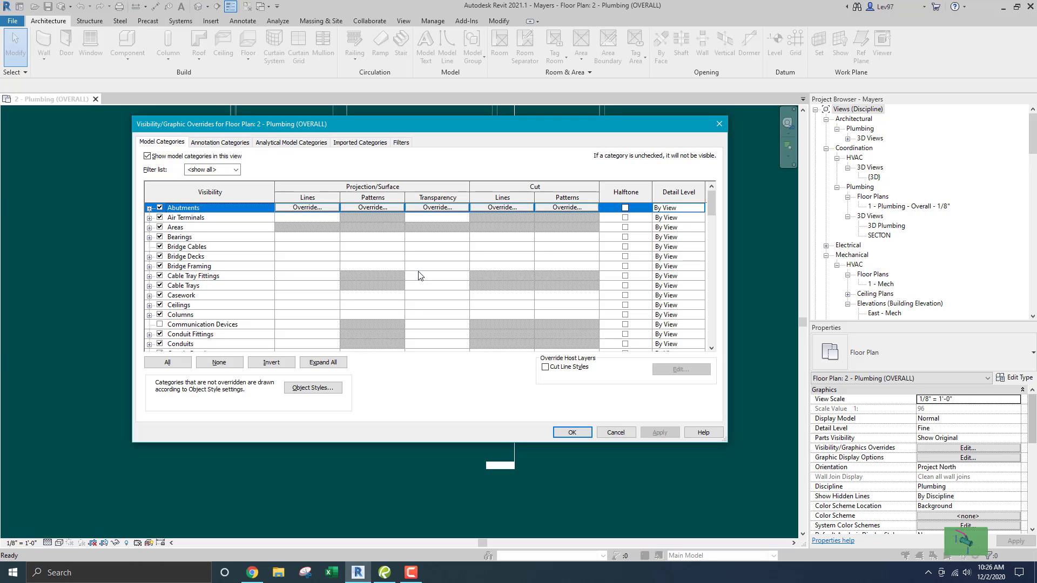
left_click(402, 143)
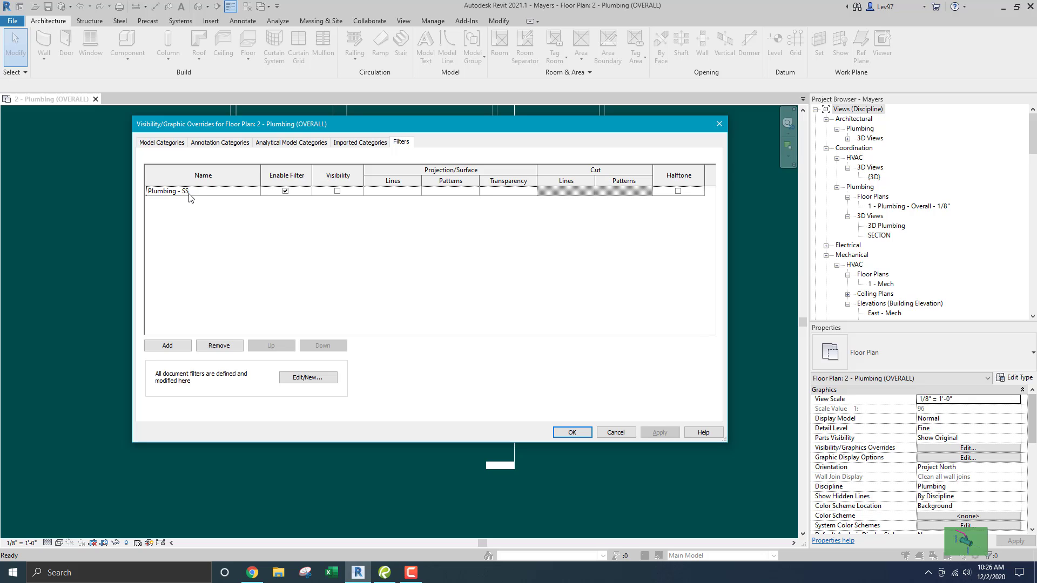
left_click(620, 434)
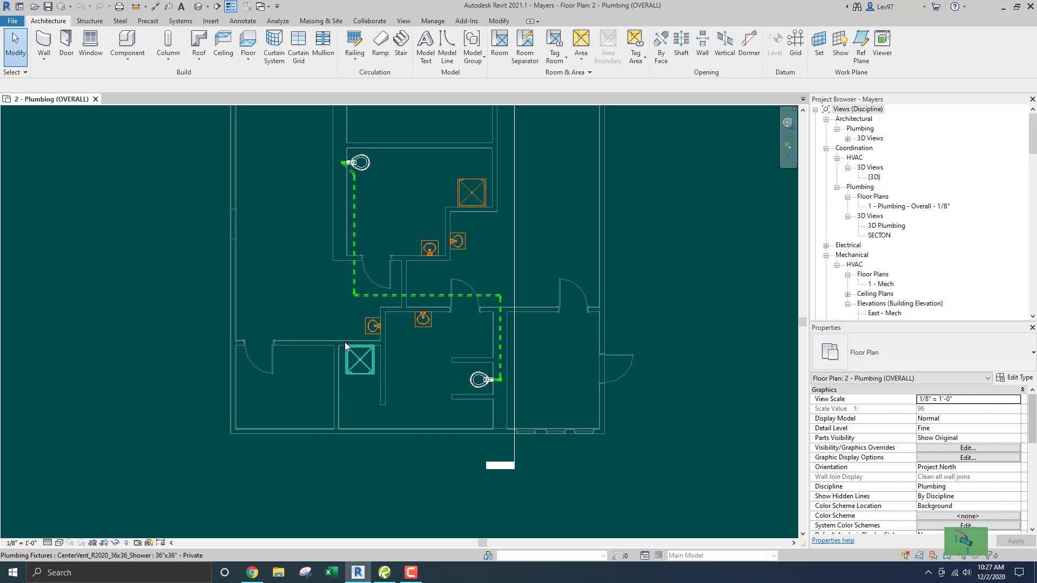
key("v")
key("v")
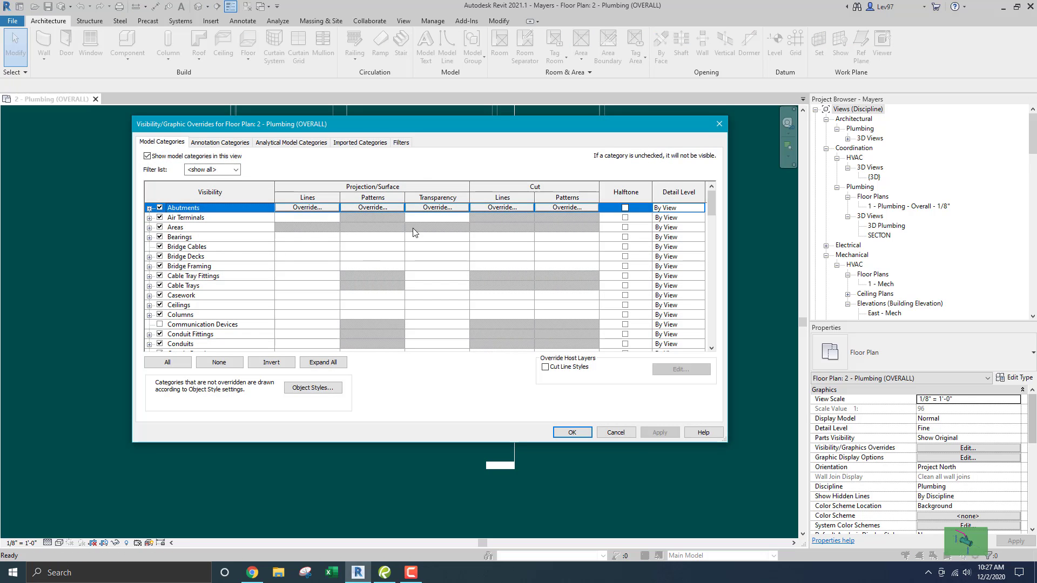
left_click(402, 143)
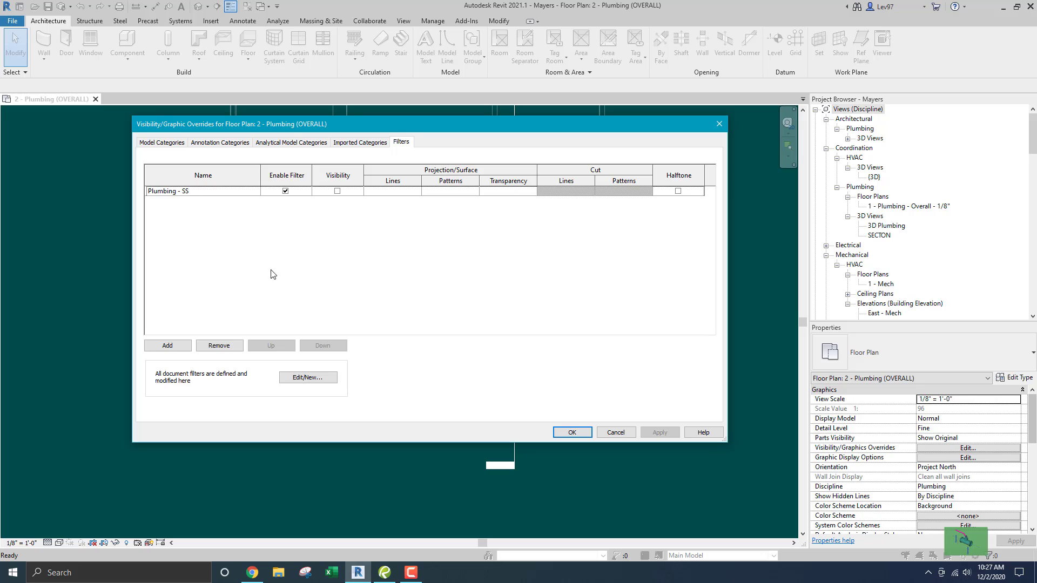
left_click(615, 432)
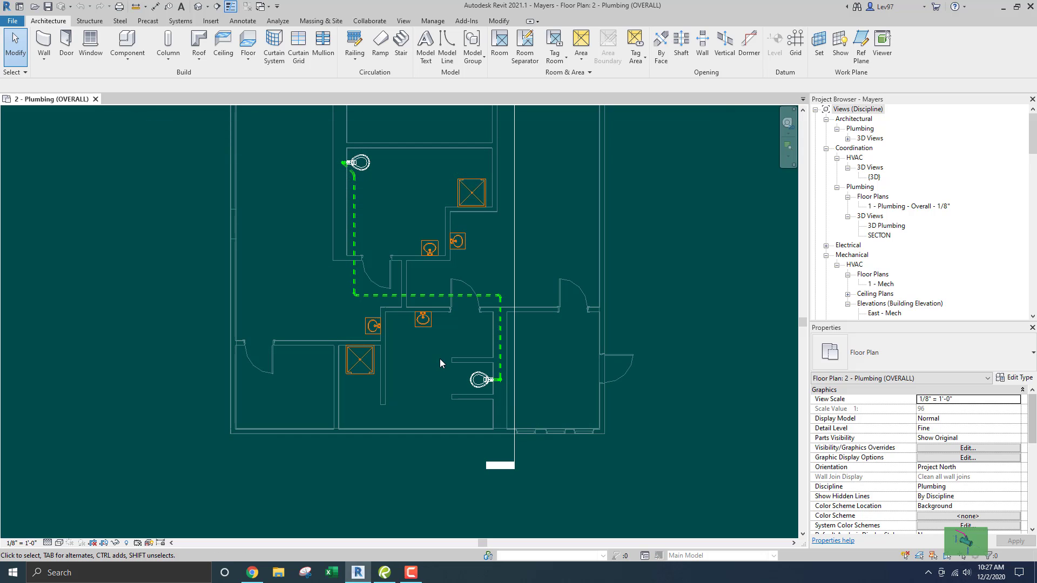
Open the 3D Plumbing view and examine the sanitary pipes connected to the fixtures
middle_click_drag(439, 359, 457, 384)
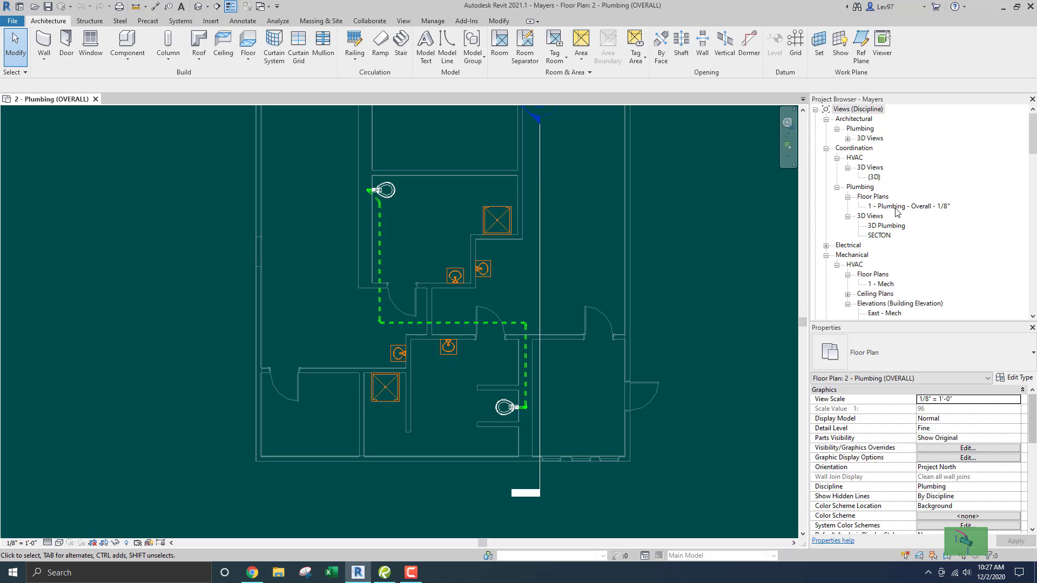
double_click(886, 227)
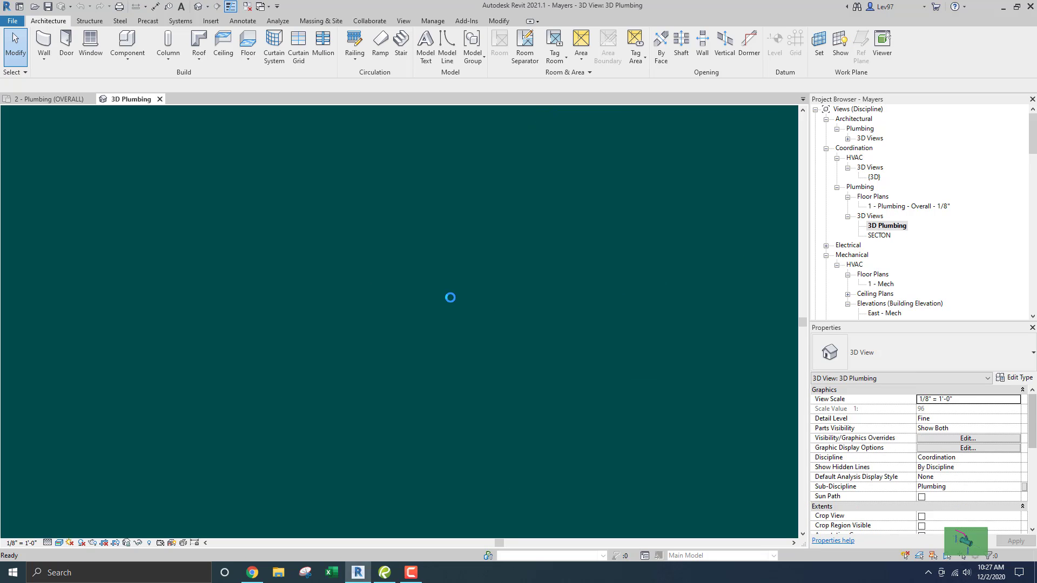
scroll(413, 287, "up", 4)
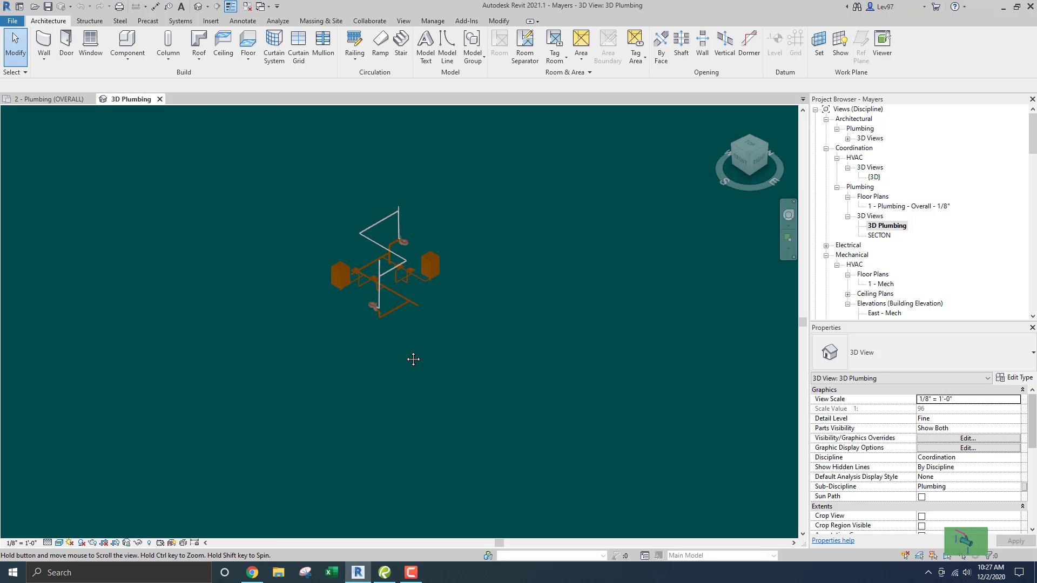
scroll(413, 293, "up", 2)
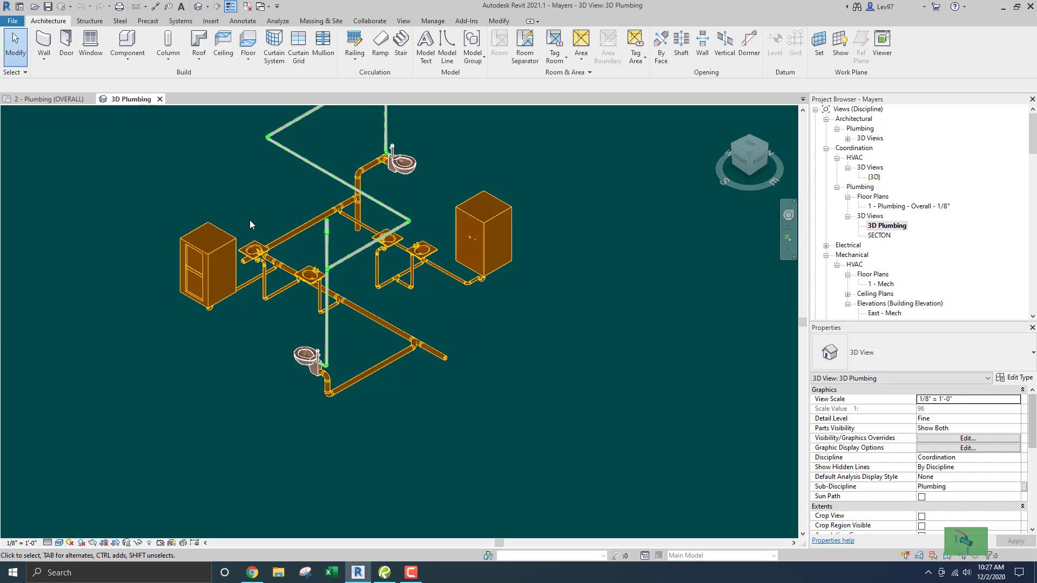
Return to the 2 - Plumbing (OVERALL) plan and check its view range settings
left_click(56, 101)
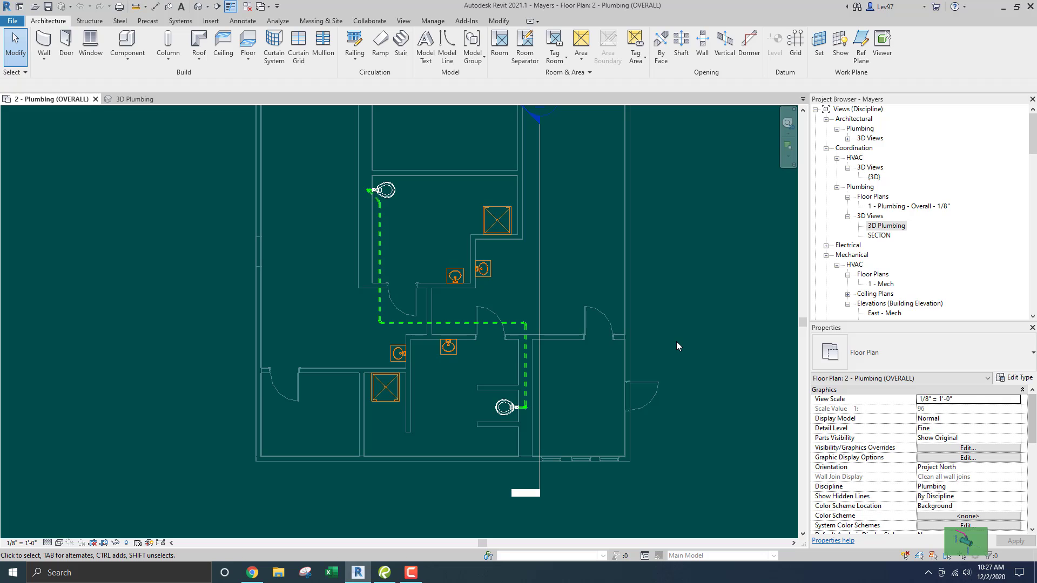
scroll(907, 460, "down", 5)
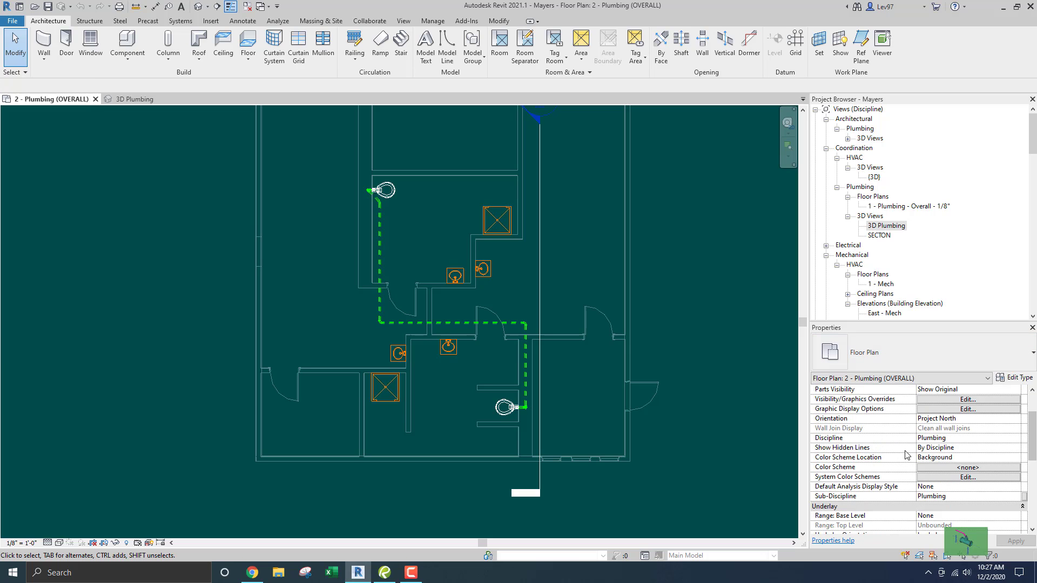
scroll(898, 459, "down", 1)
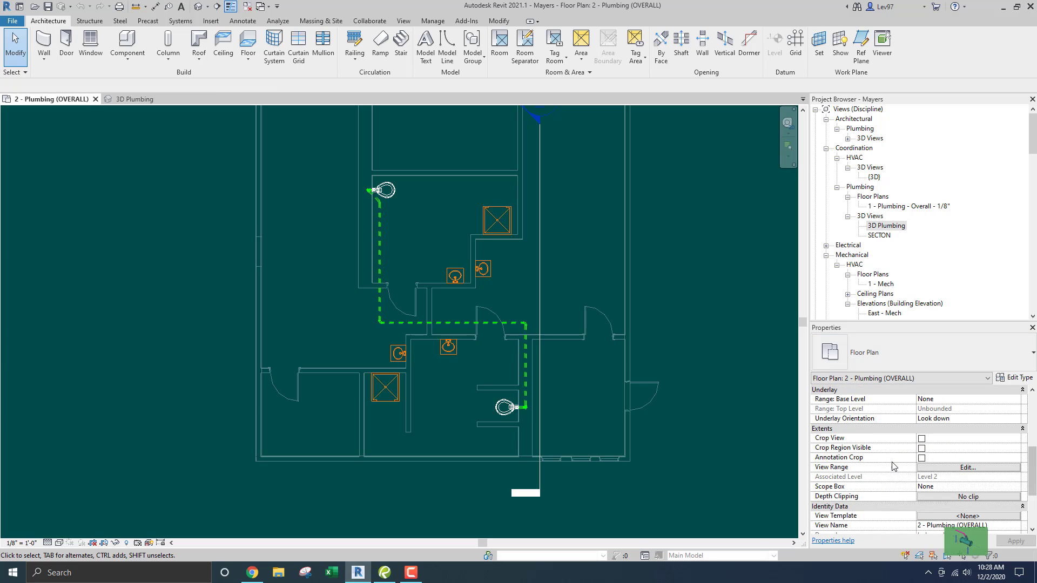
left_click(957, 468)
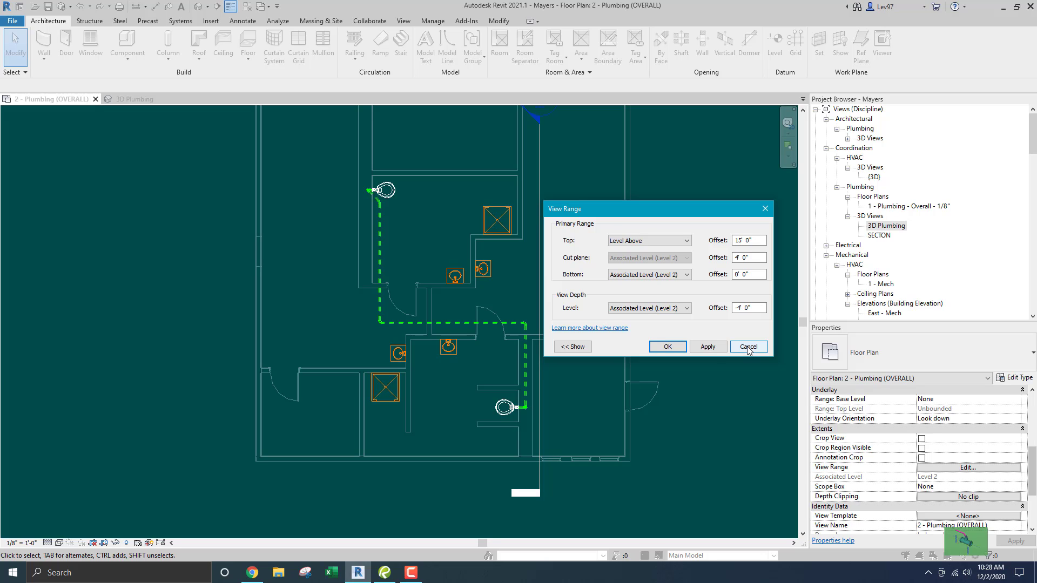
left_click(667, 346)
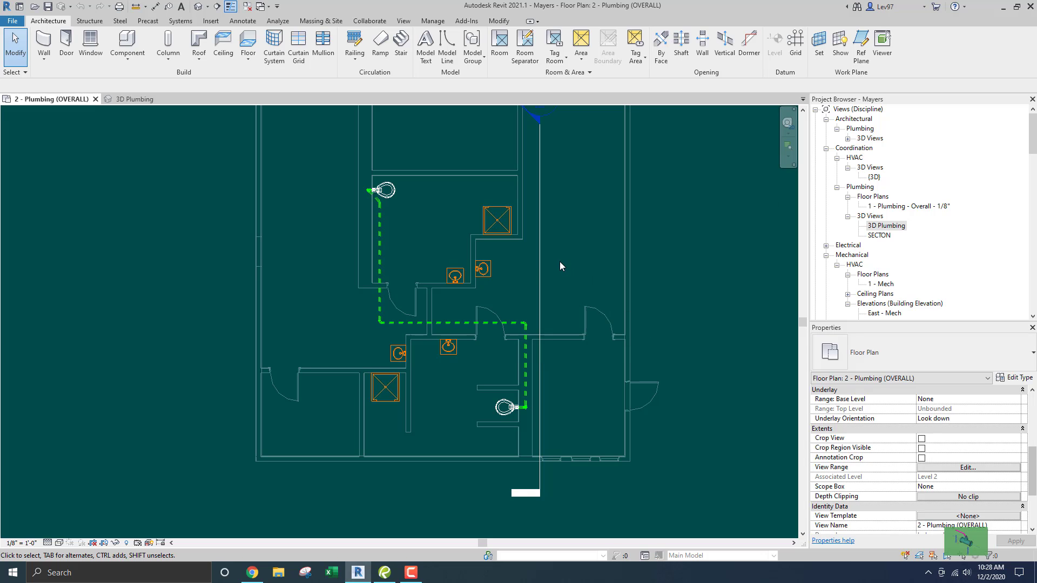
Go to the section view from the plan's section line and examine the sanitary pipe near Level 2
left_click(540, 299)
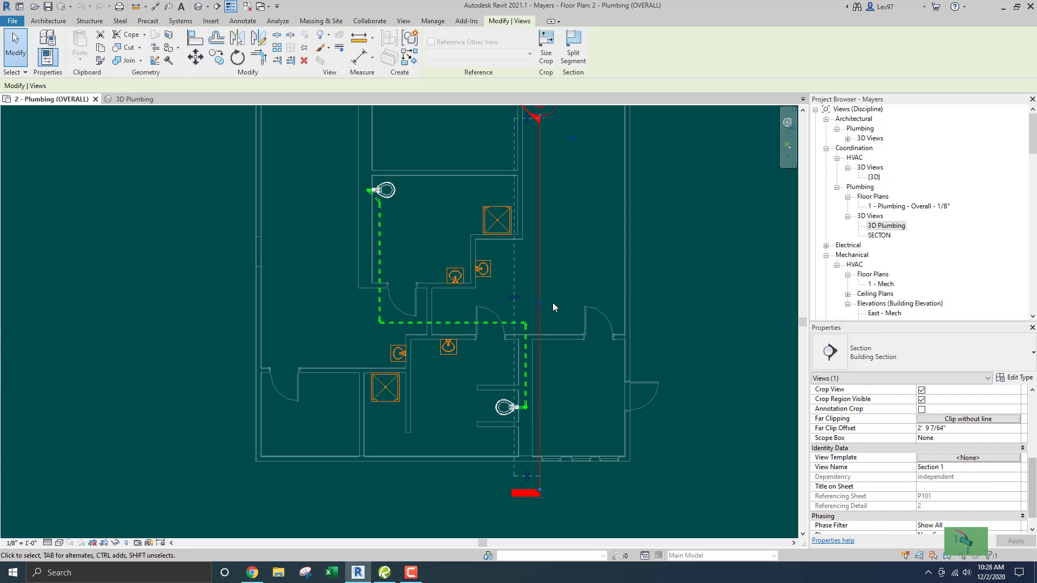
right_click(567, 264)
left_click(604, 328)
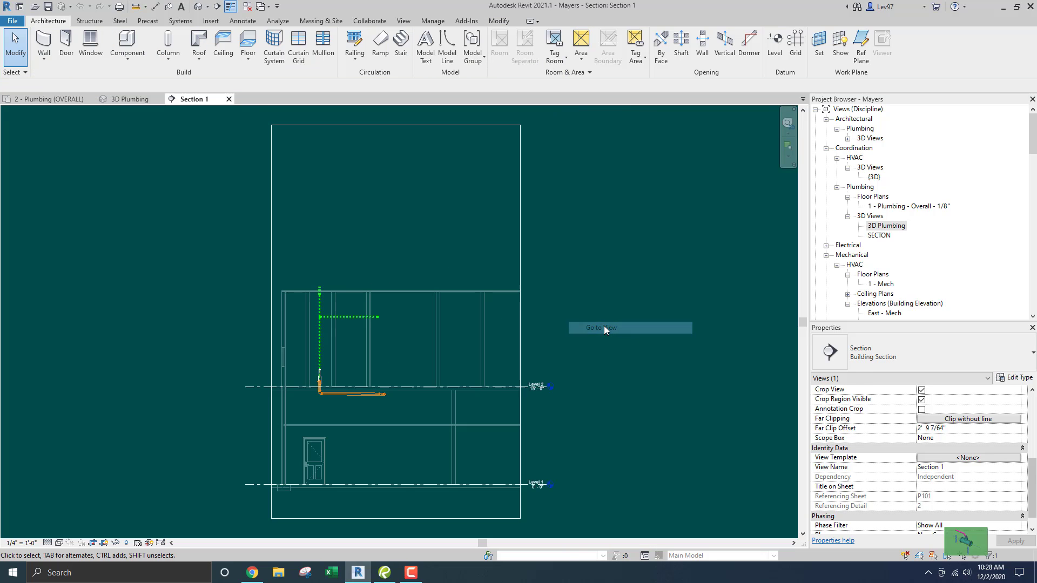
scroll(457, 358, "up", 2)
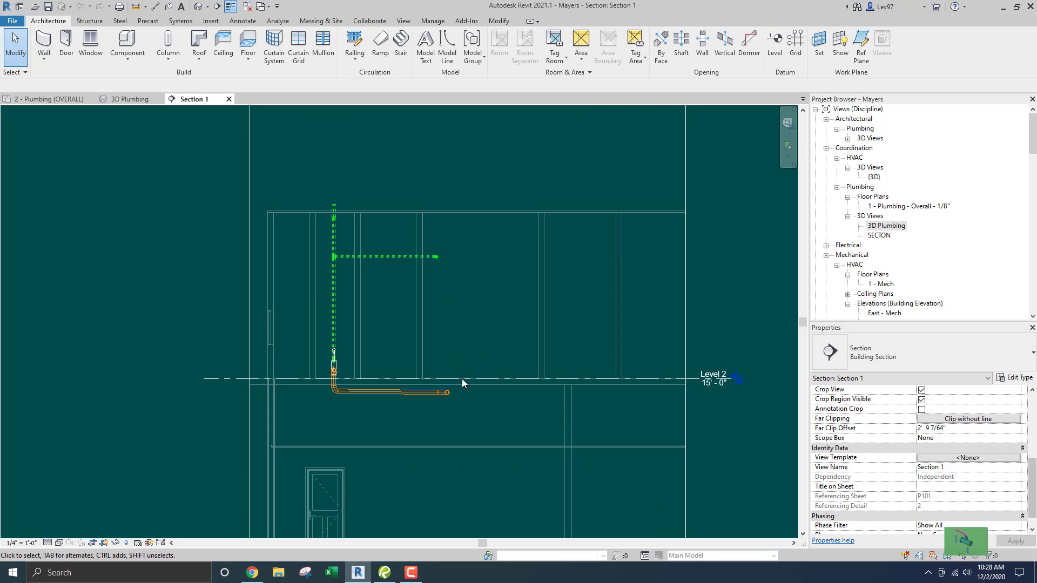
scroll(472, 352, "up", 2)
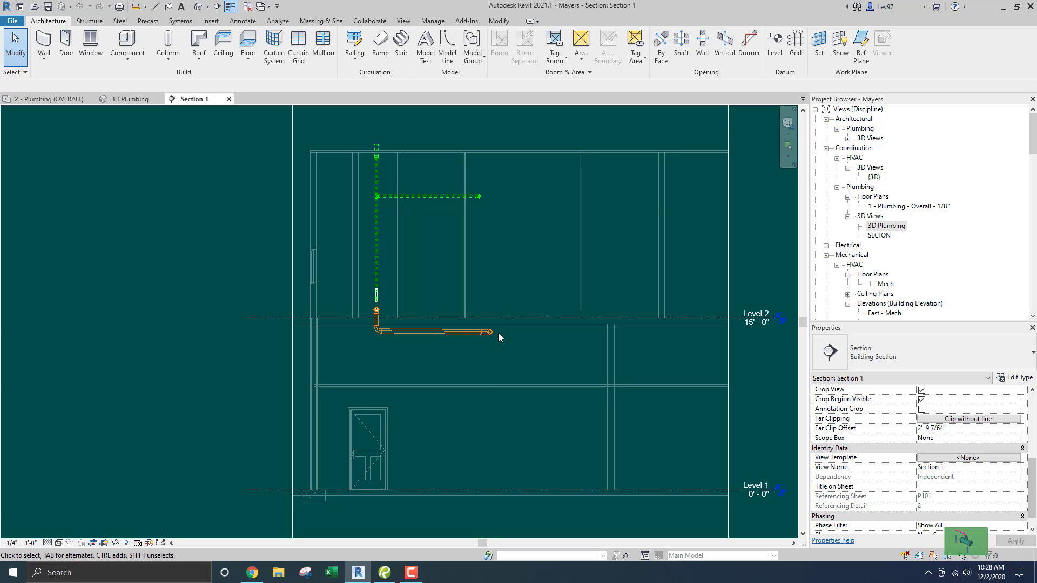
scroll(464, 335, "up", 4)
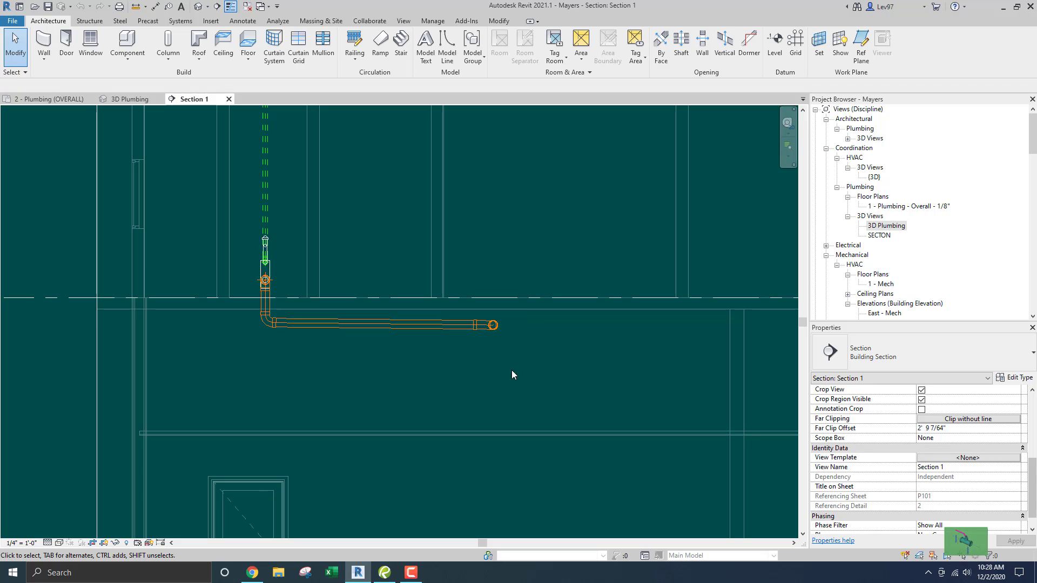
key("d")
key("l")
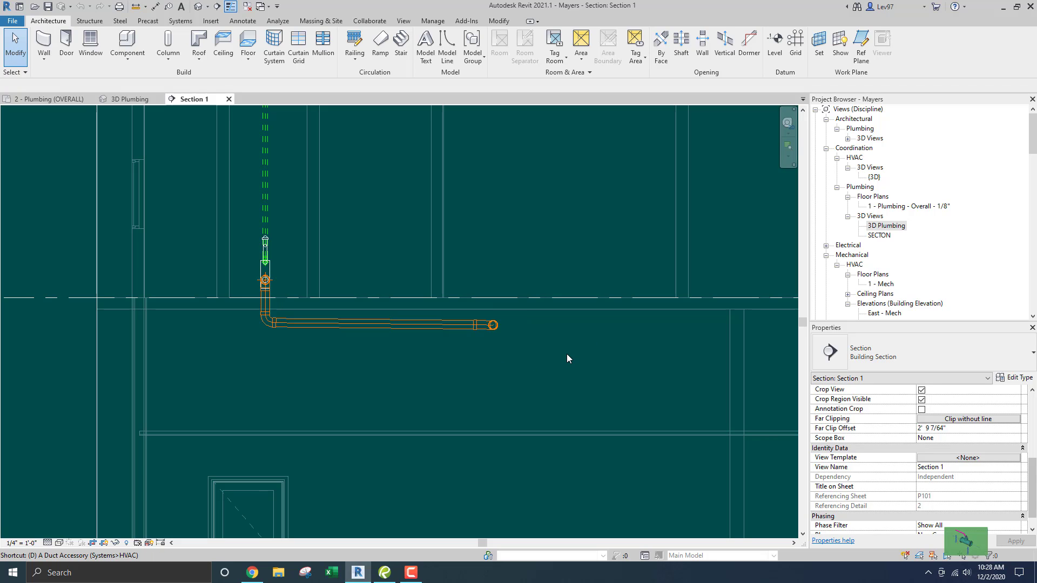
left_click(536, 309)
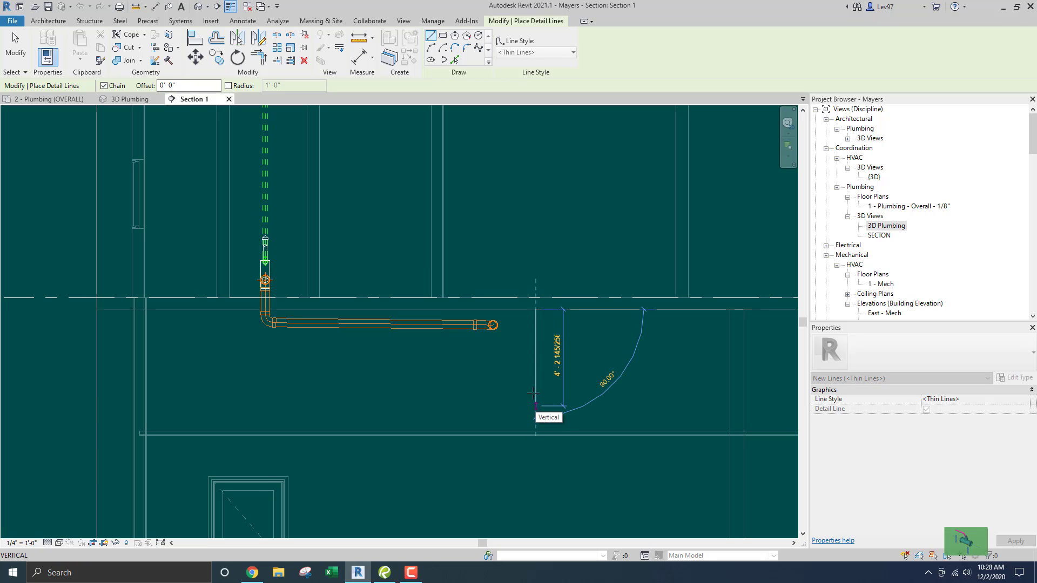
key("Escape")
key("Escape")
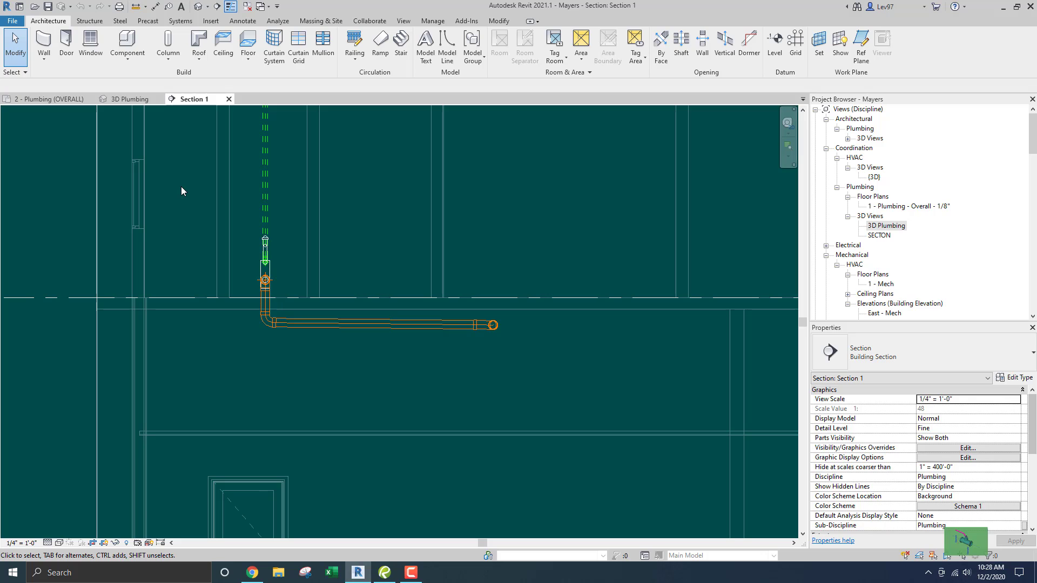
Return to the 2 - Plumbing (OVERALL) plan and check its visual style options and piping display
left_click(63, 100)
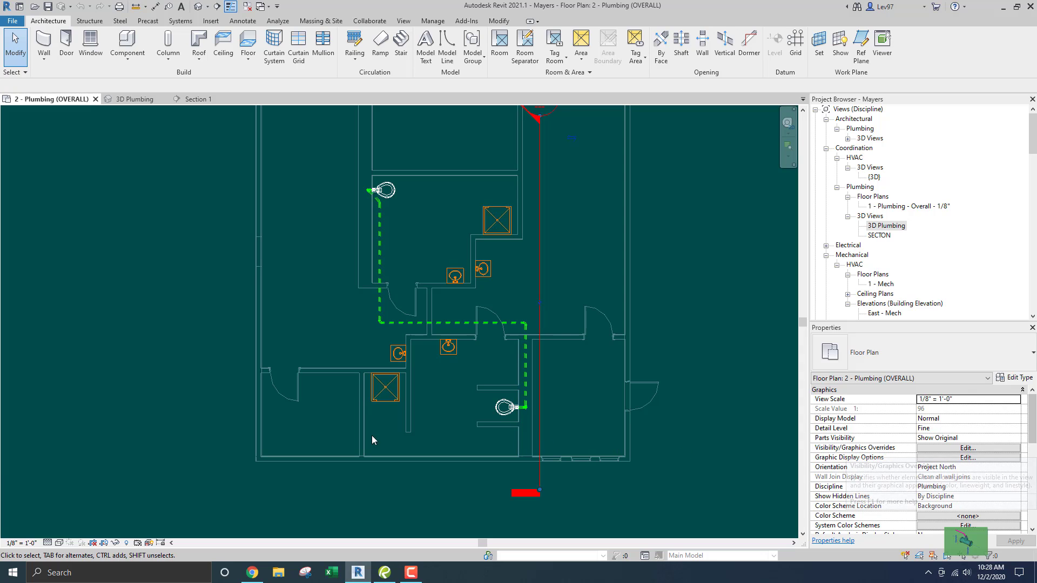
left_click(59, 545)
left_click(92, 405)
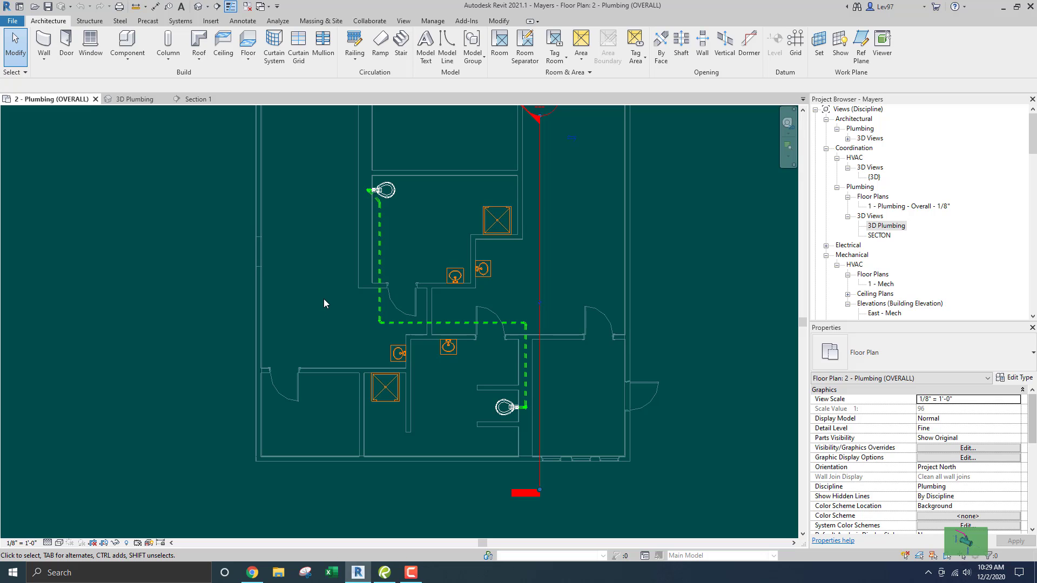
scroll(325, 307, "up", 3)
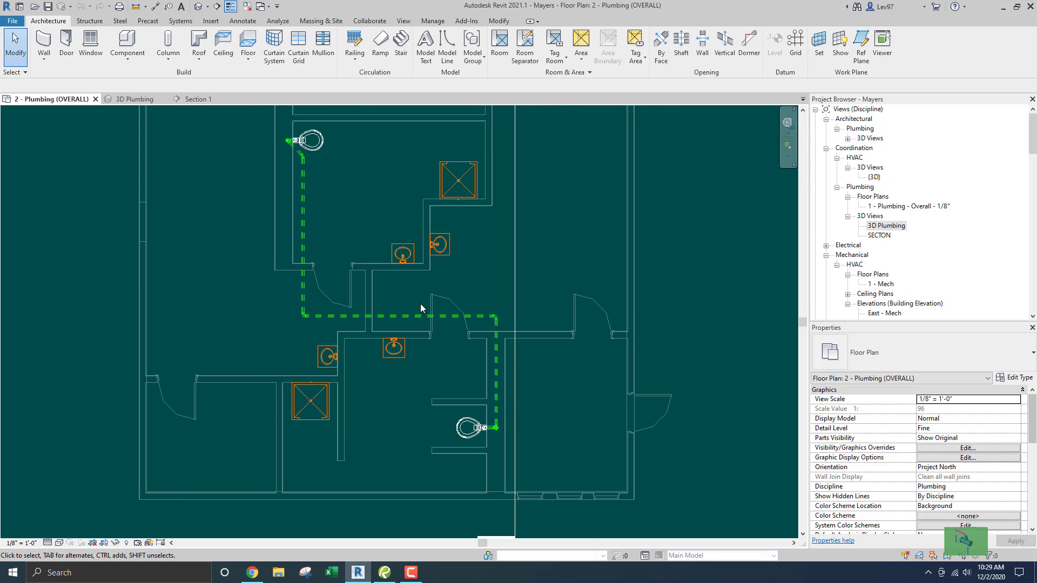
scroll(418, 309, "down", 2)
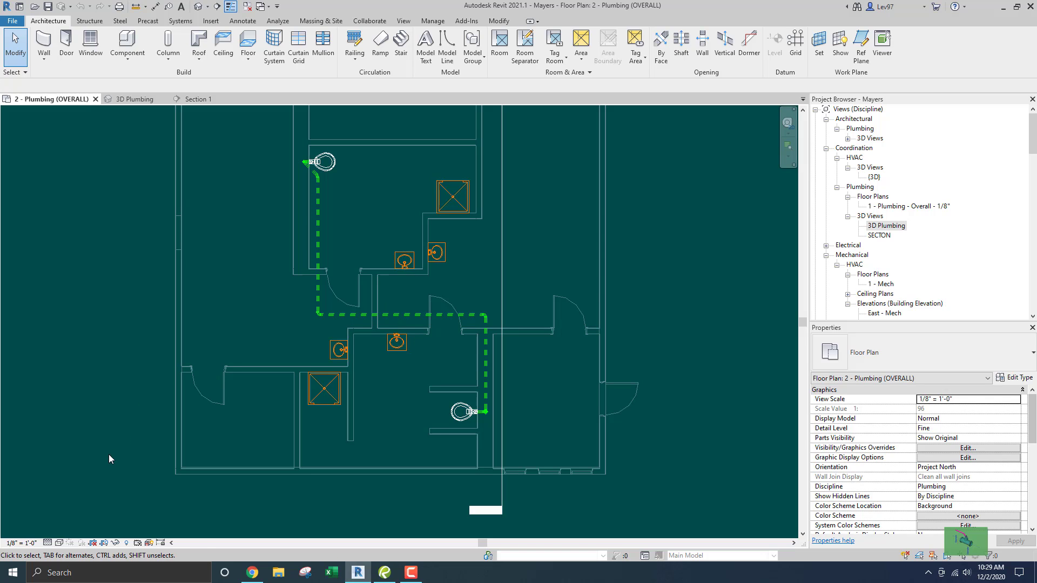
Try turning on the Floors category in the plan's visibility overrides and undo the change
key("v")
key("v")
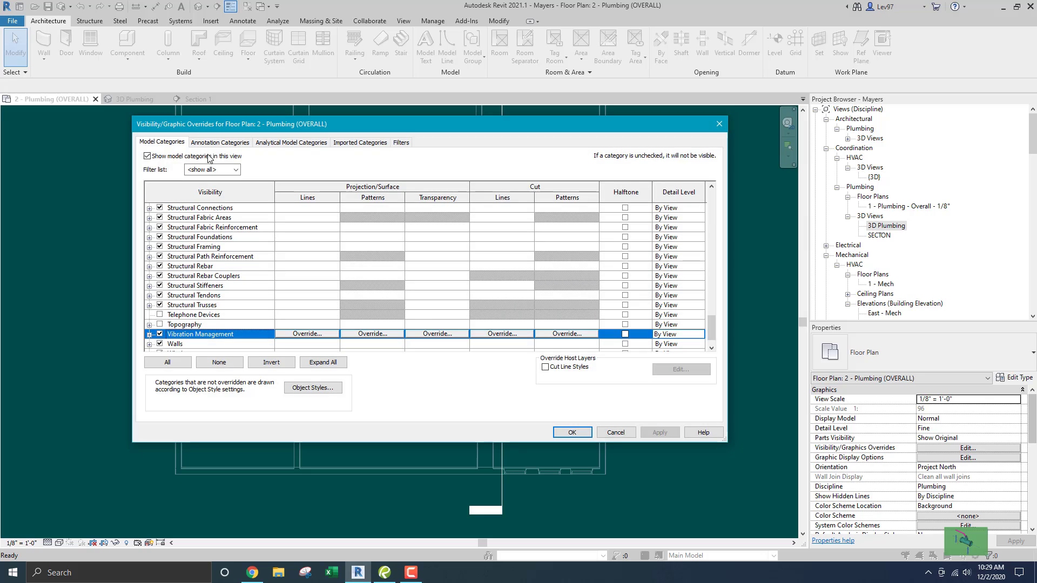
left_click(206, 258)
scroll(204, 264, "up", 10)
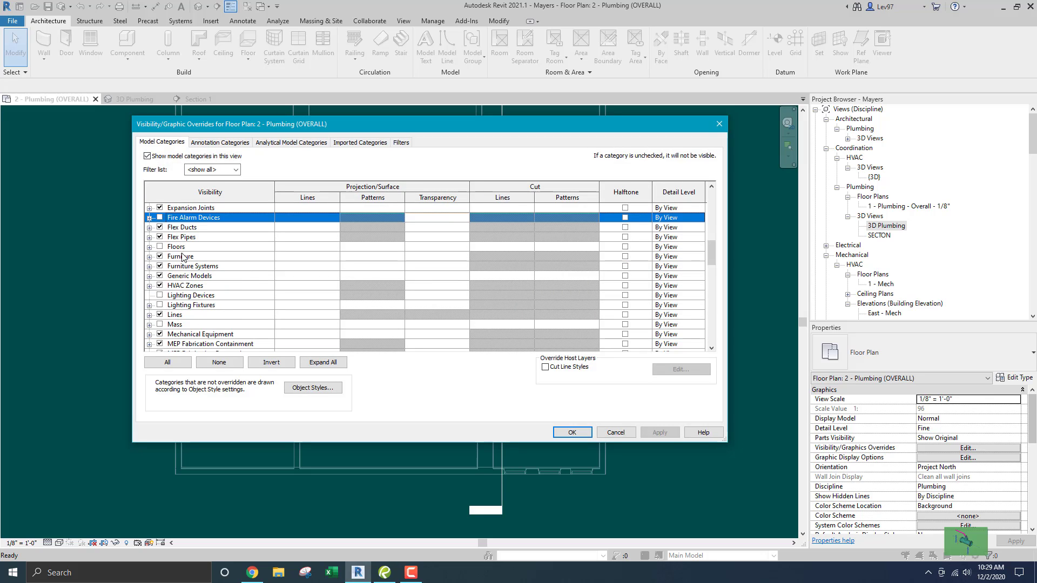
left_click(159, 246)
left_click(159, 247)
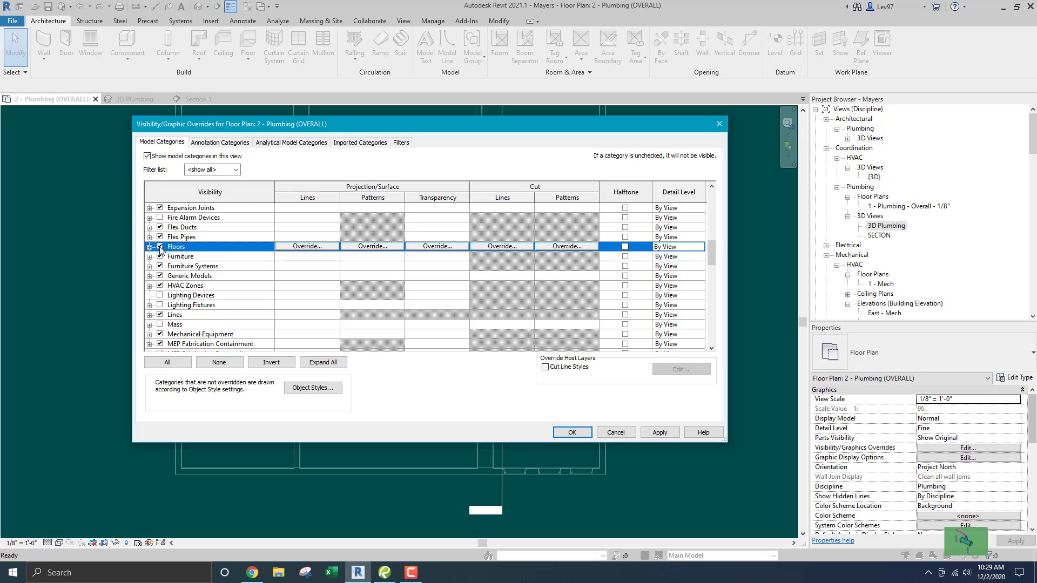
left_click(571, 435)
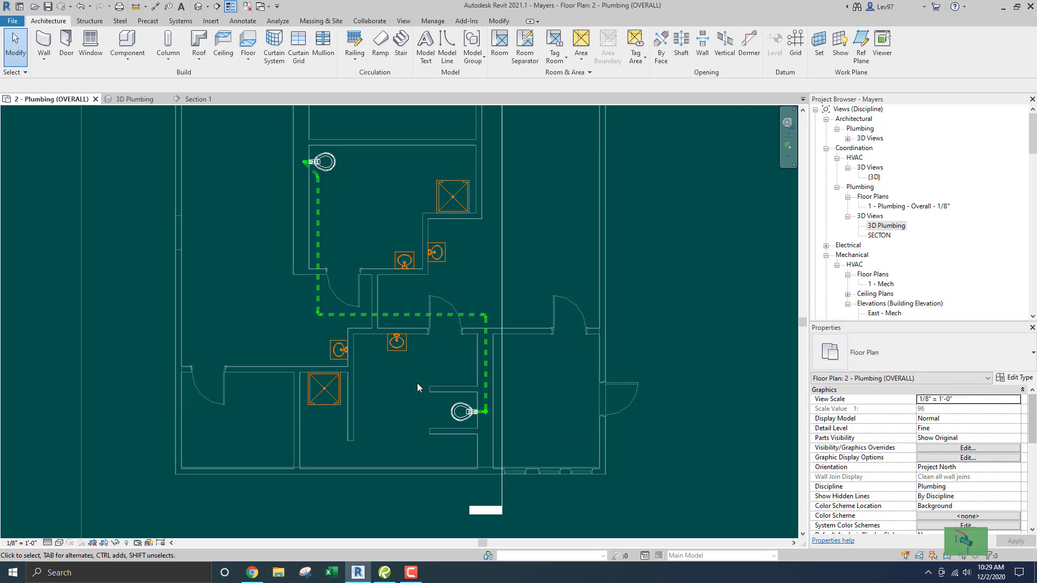
left_click(81, 7)
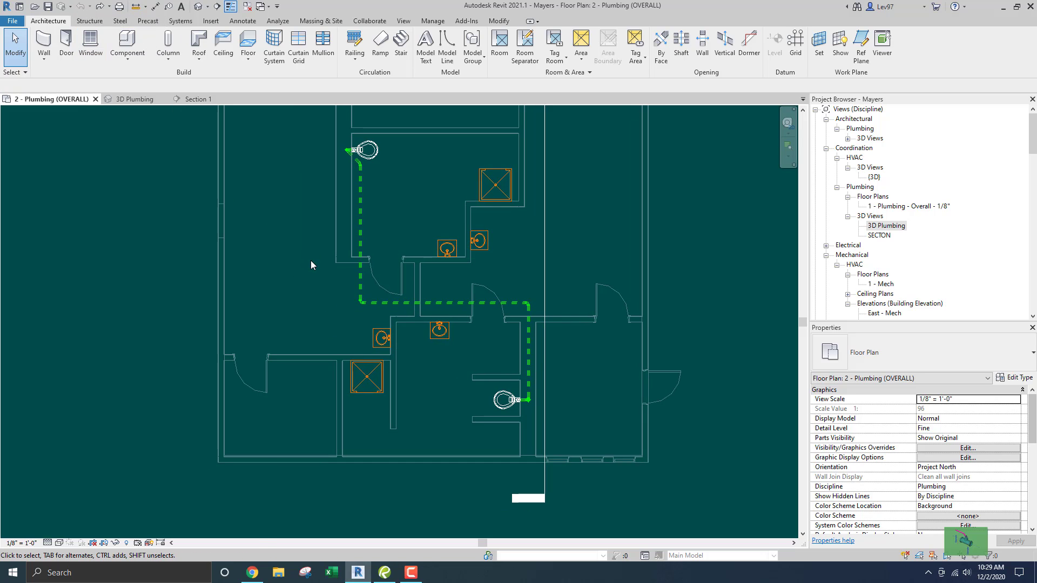
Check the visibility of the pipe-related model categories in the plan's Visibility/Graphic Overrides
key("v")
key("g")
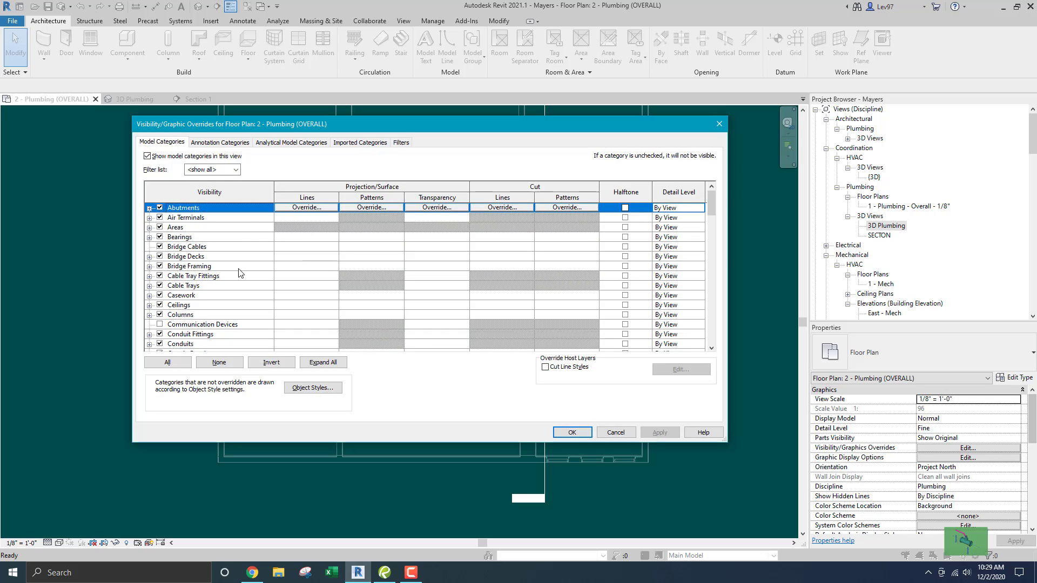
left_click(225, 267)
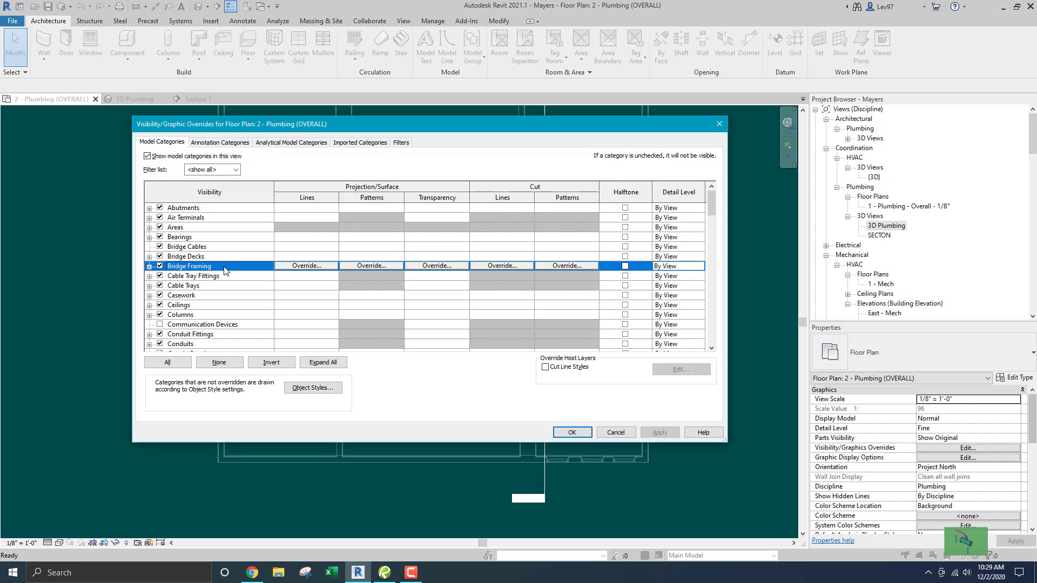
key("p")
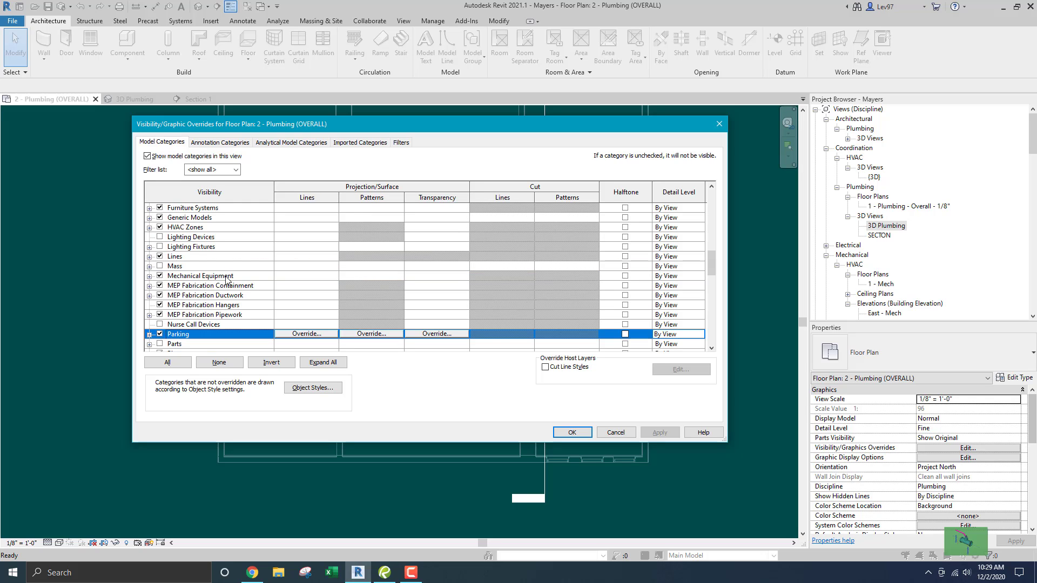
scroll(226, 280, "down", 5)
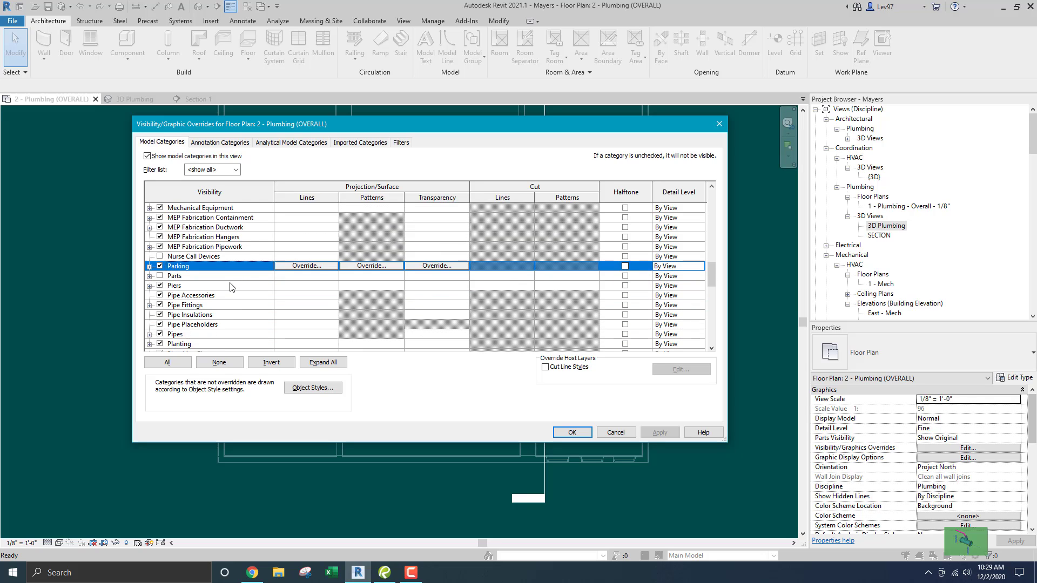
scroll(230, 286, "up", 2)
left_click(616, 433)
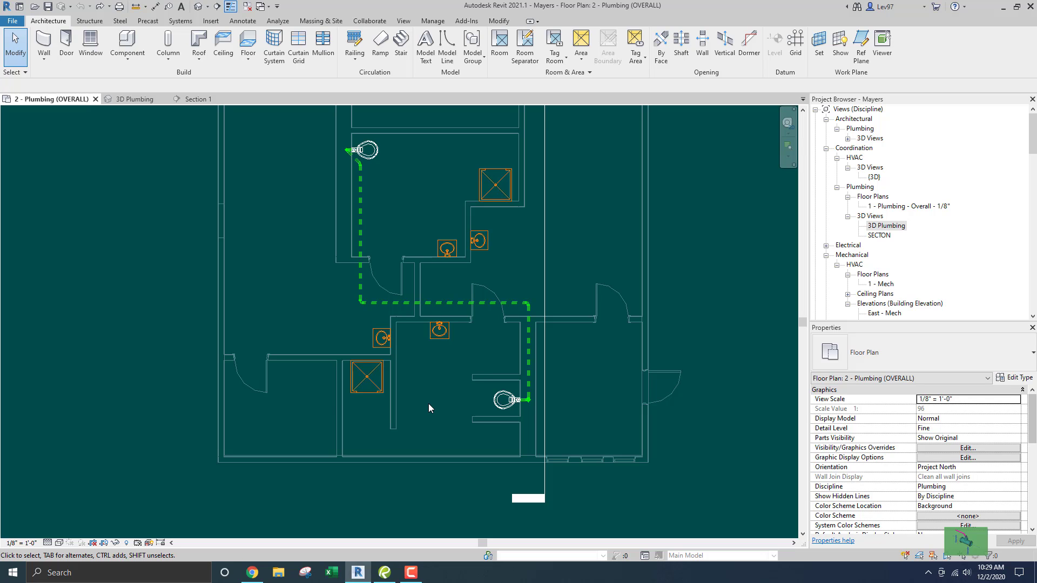
Toggle the Pipes category off and back on in the plan's model category overrides, and discard the changes
key("v")
key("g")
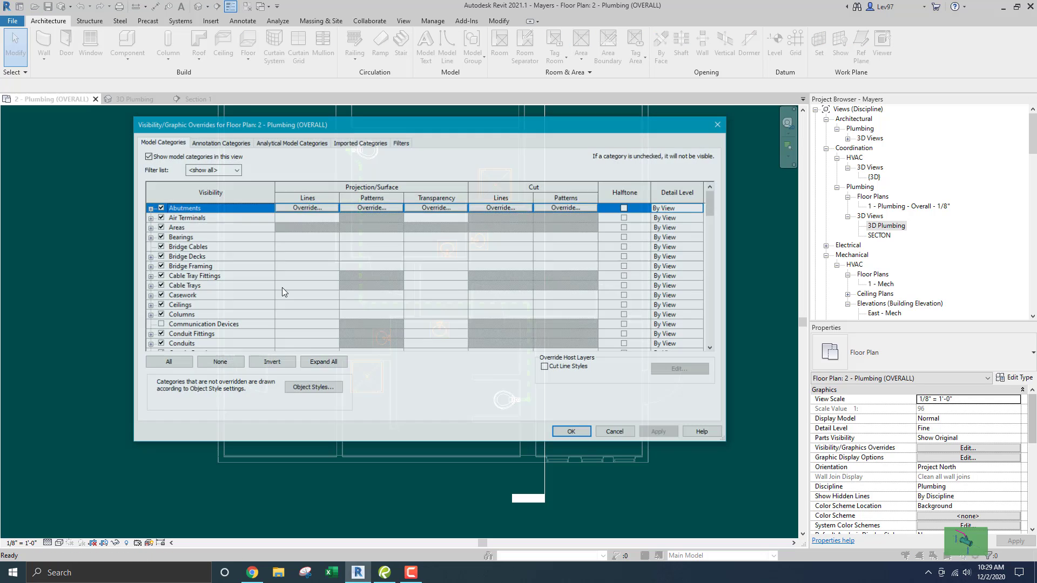
left_click(189, 286)
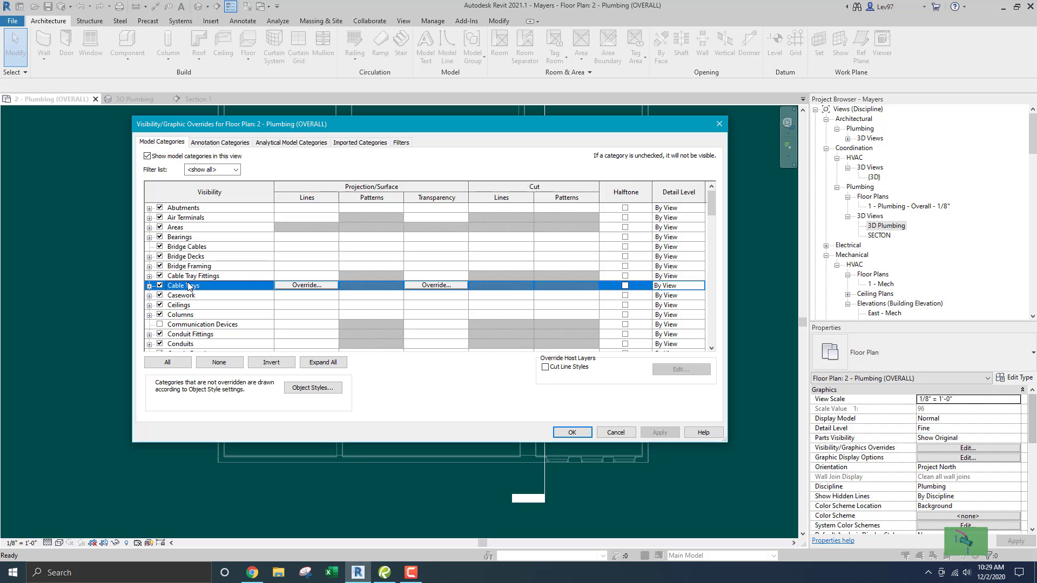
key("p")
scroll(223, 302, "down", 8)
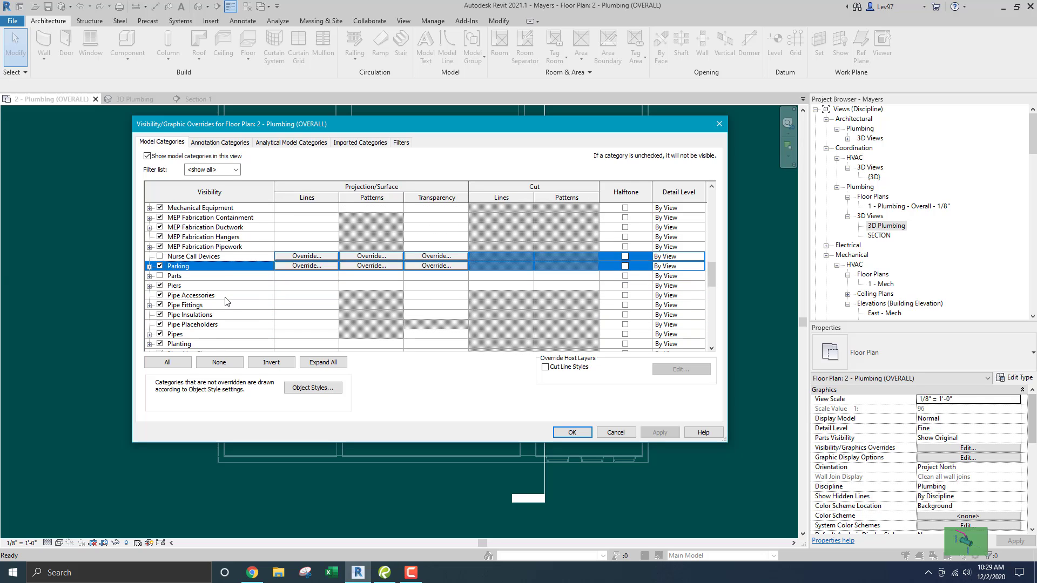
scroll(225, 302, "down", 2)
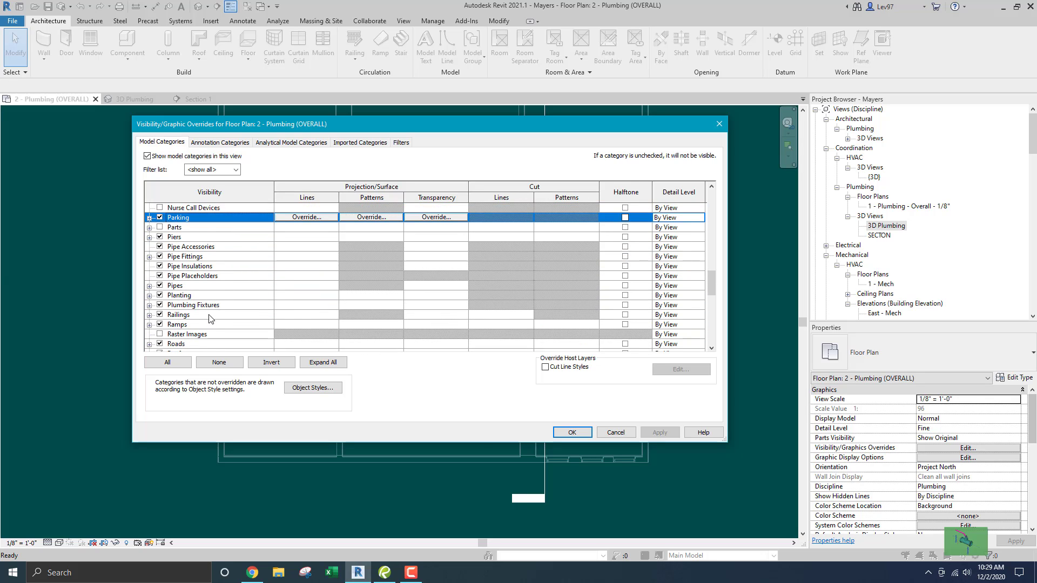
left_click(159, 286)
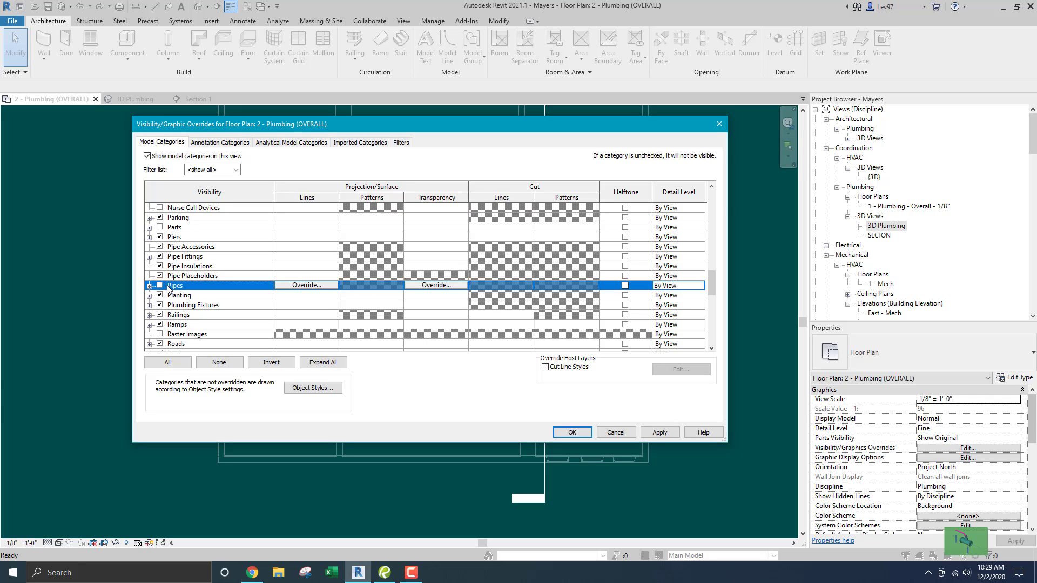
left_click(160, 286)
left_click(615, 433)
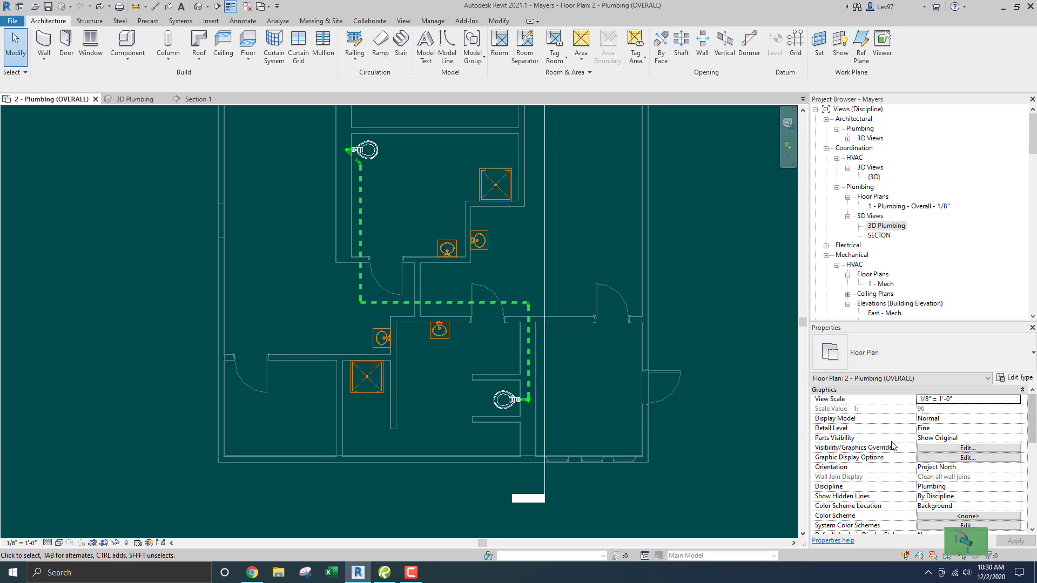
Turn on visibility for the Plumbing - SS filter in the plan's overrides and undo the change
middle_click_drag(451, 370, 452, 371)
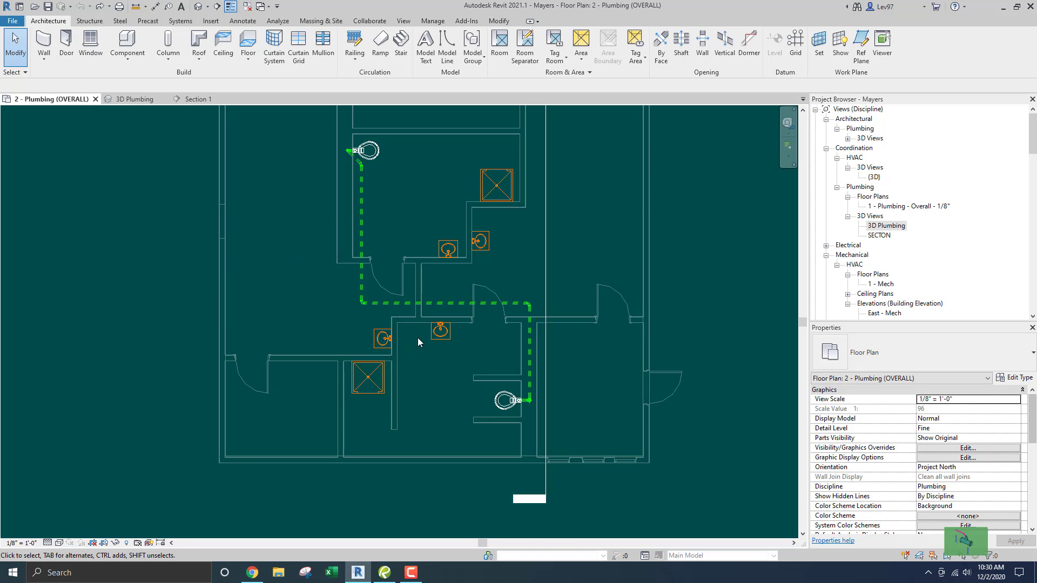
key("v")
key("g")
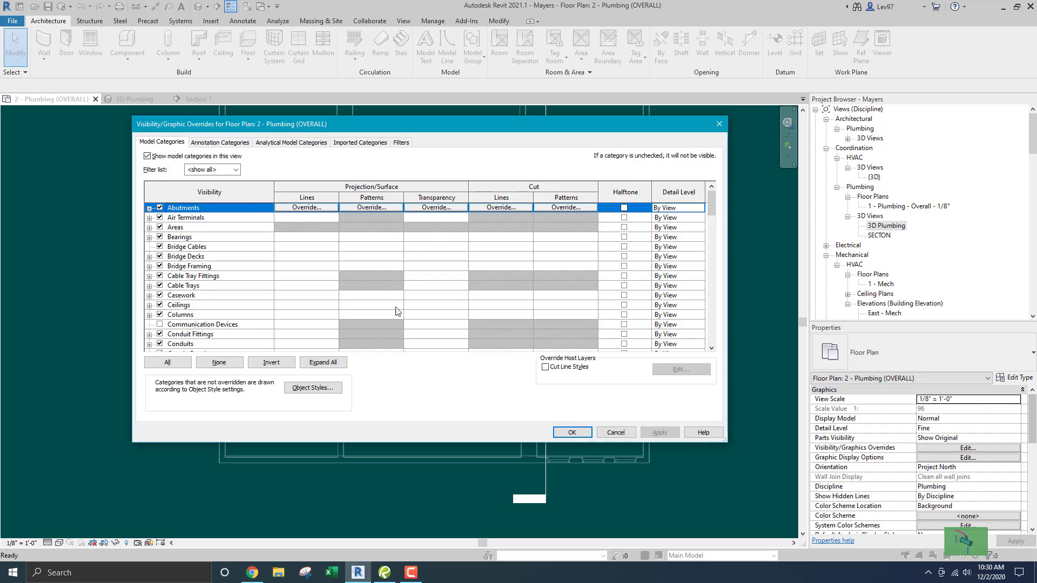
left_click(401, 143)
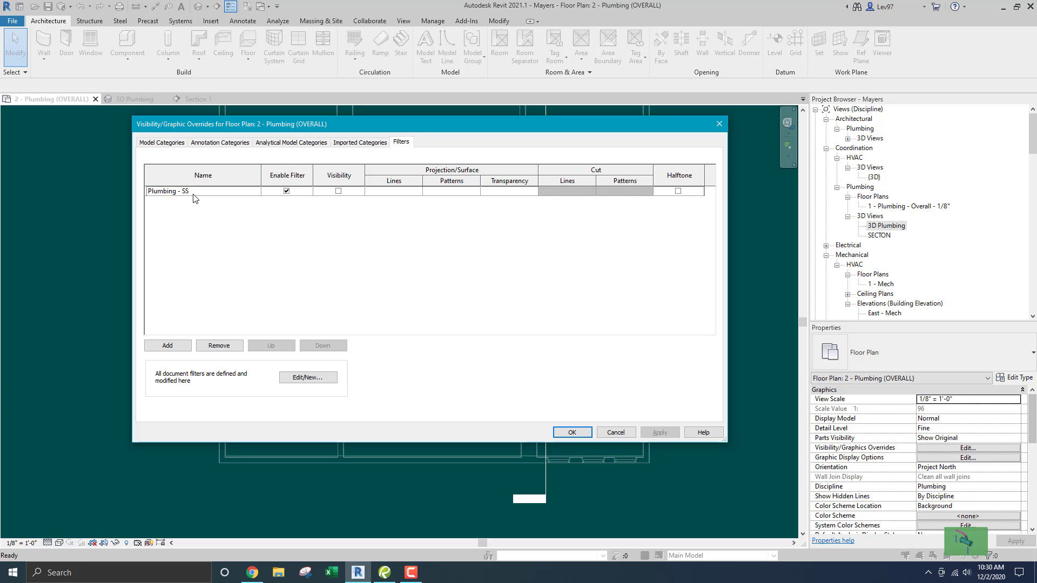
left_click(339, 191)
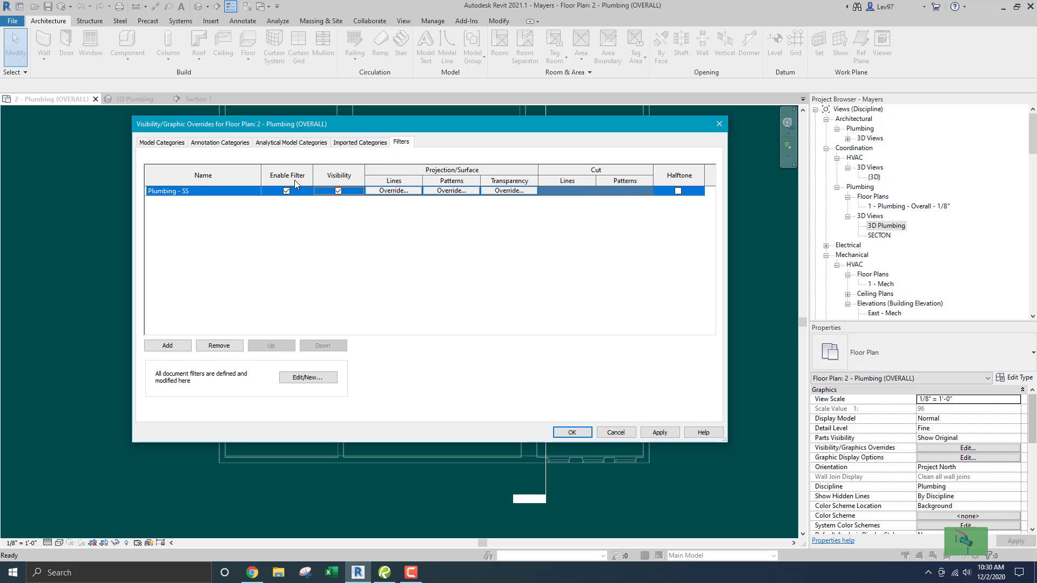
left_click(572, 433)
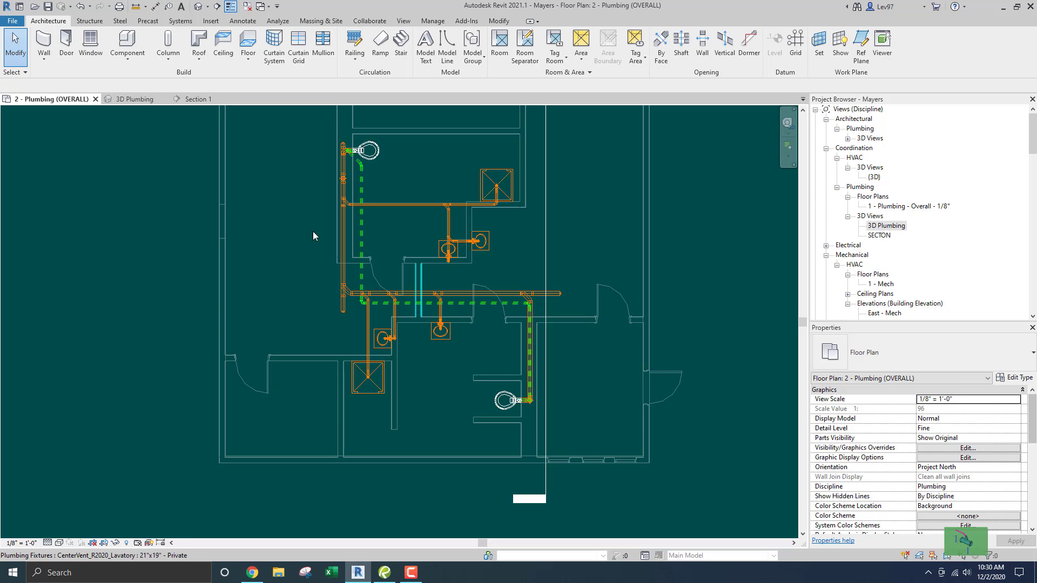
left_click(81, 7)
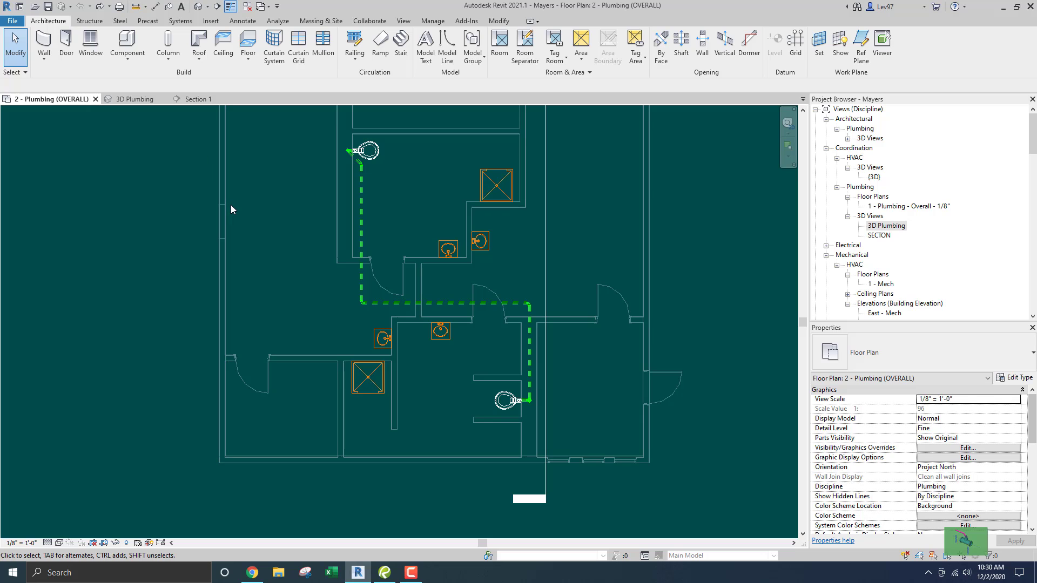
Disable the Plumbing - SS filter in the plan's overrides and turn on its visibility
key("v")
key("g")
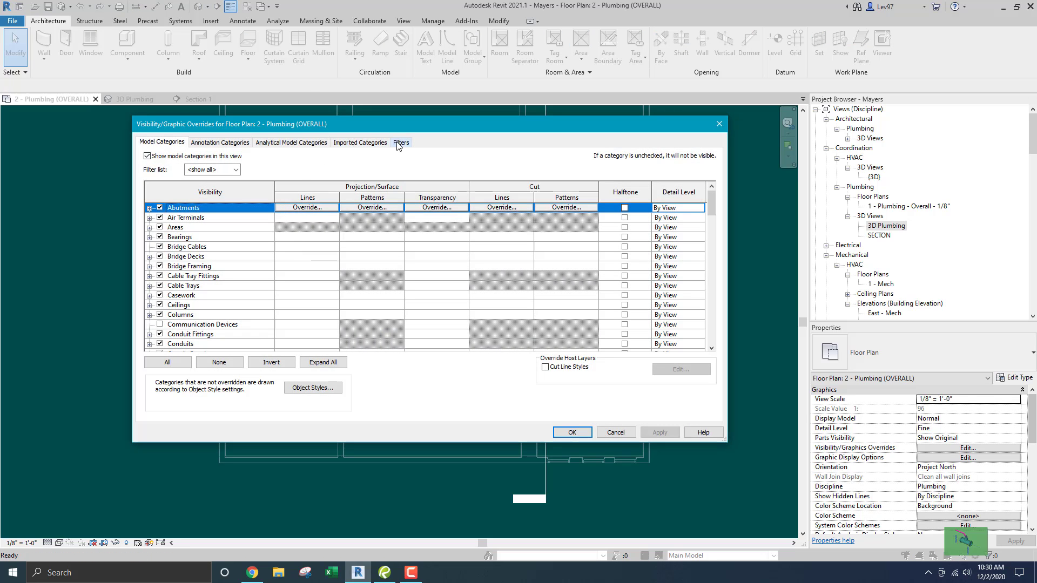
left_click(400, 144)
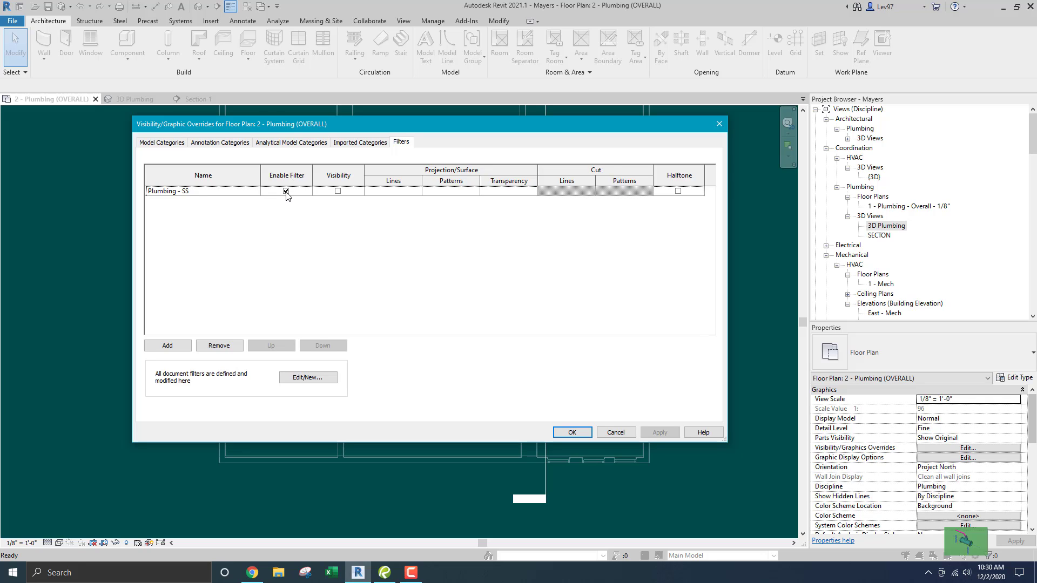
left_click(286, 192)
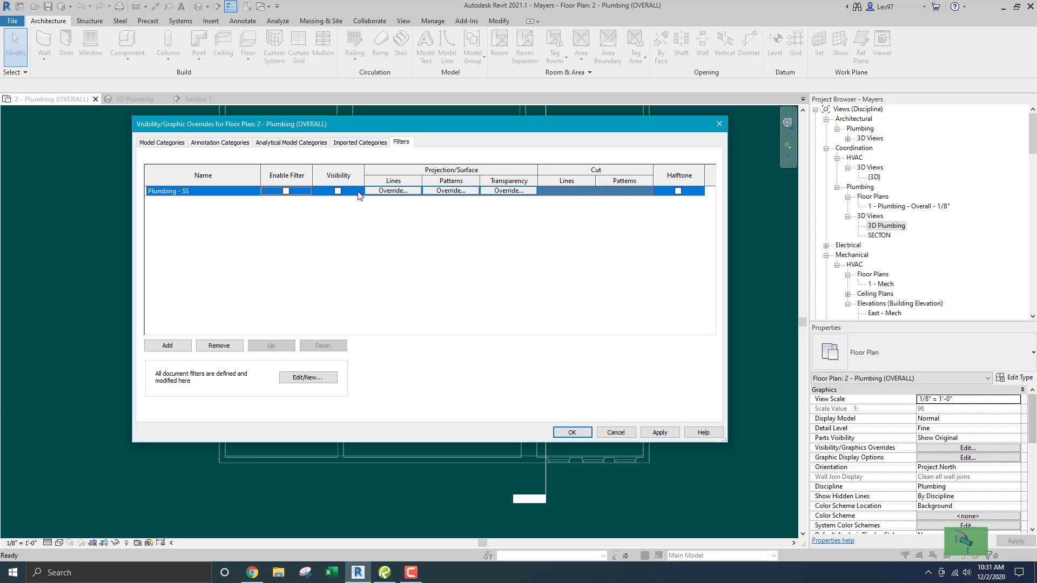
left_click(338, 192)
left_click(337, 191)
left_click(573, 433)
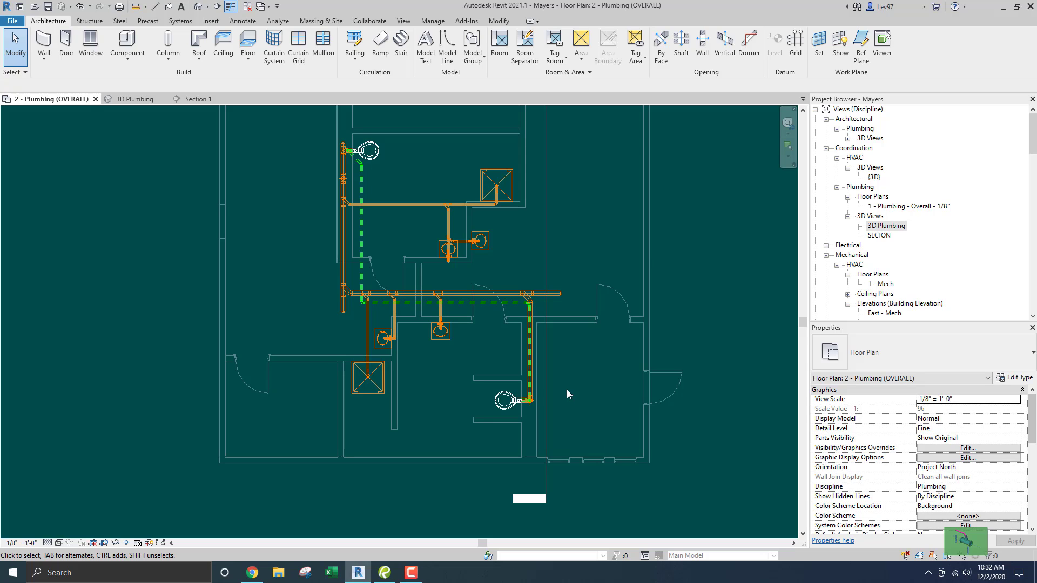
Enable the Plumbing - SS filter again in the plan's overrides with its visibility left on
key("v")
key("g")
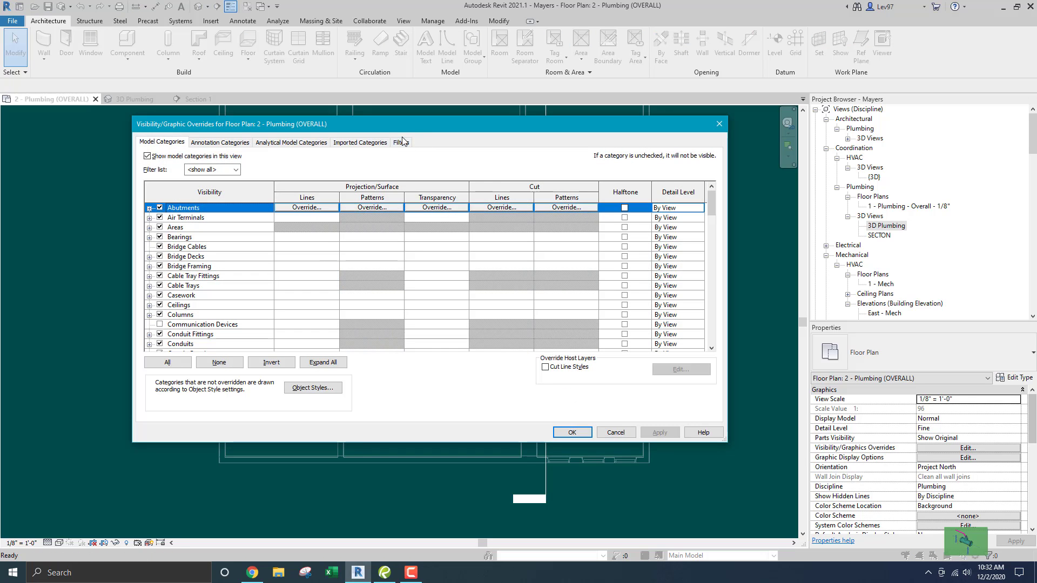
left_click(401, 143)
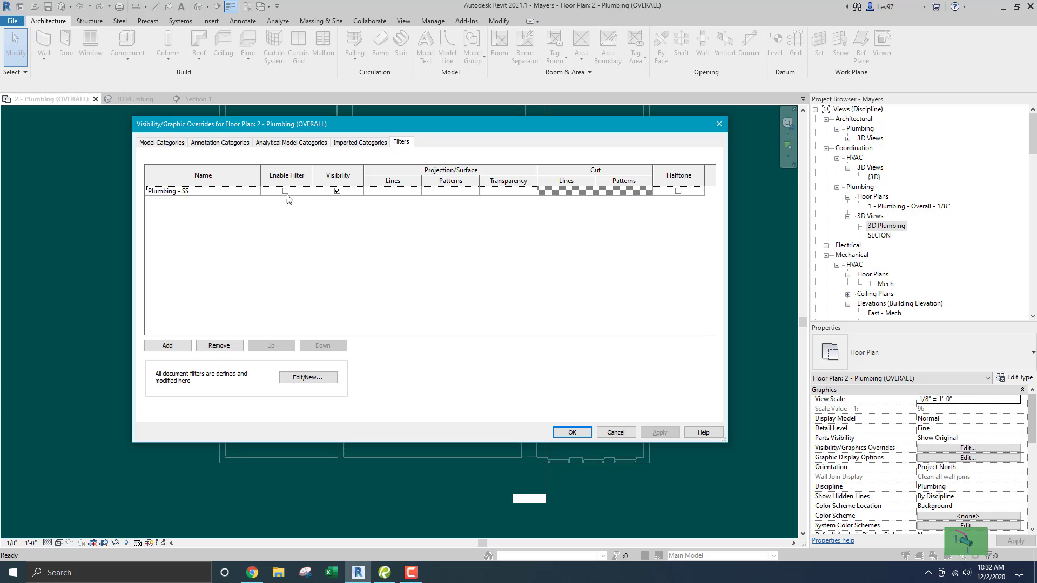
left_click(285, 191)
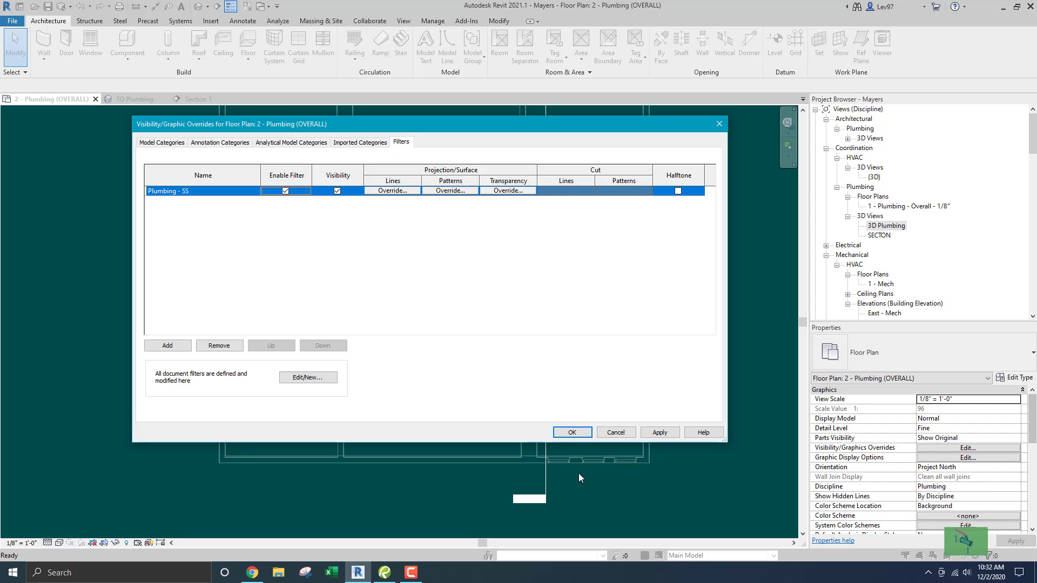
left_click(571, 433)
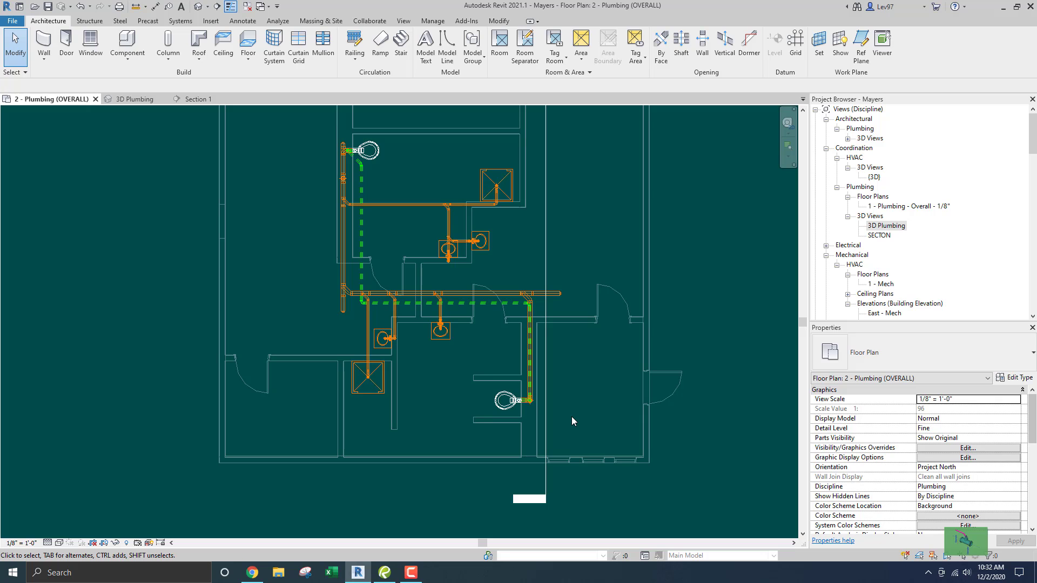
Examine the Plumbing - SS filter's rules through the plan's visibility overrides with the filter disabled, and discard the changes
key("v")
key("g")
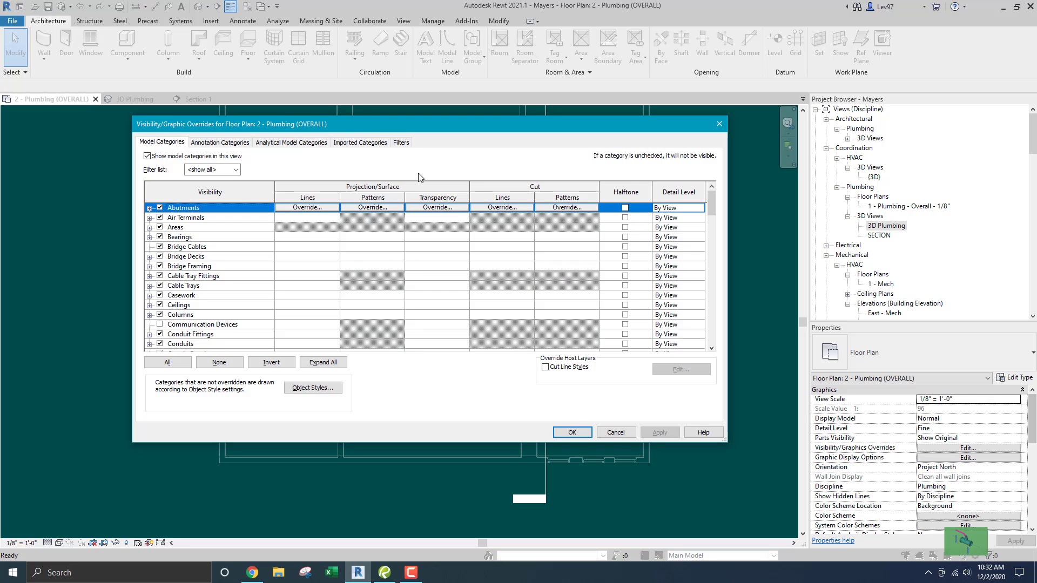
left_click(402, 144)
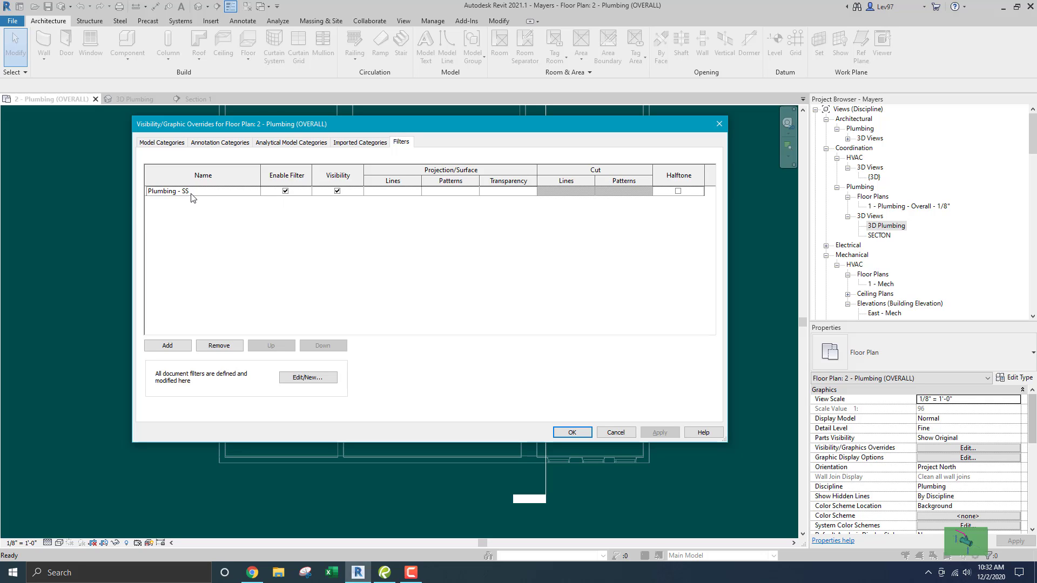
left_click(286, 191)
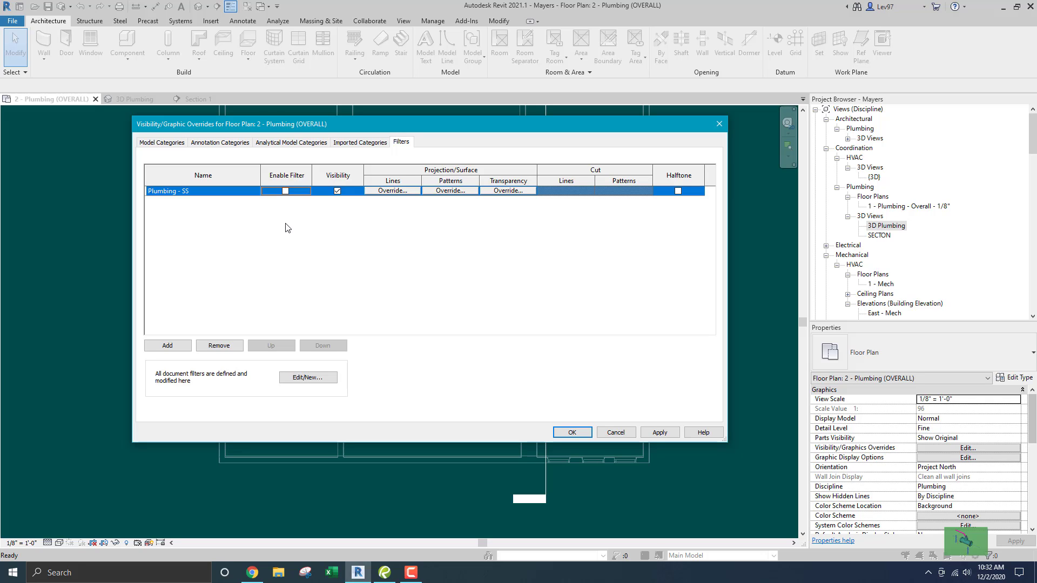
left_click(306, 378)
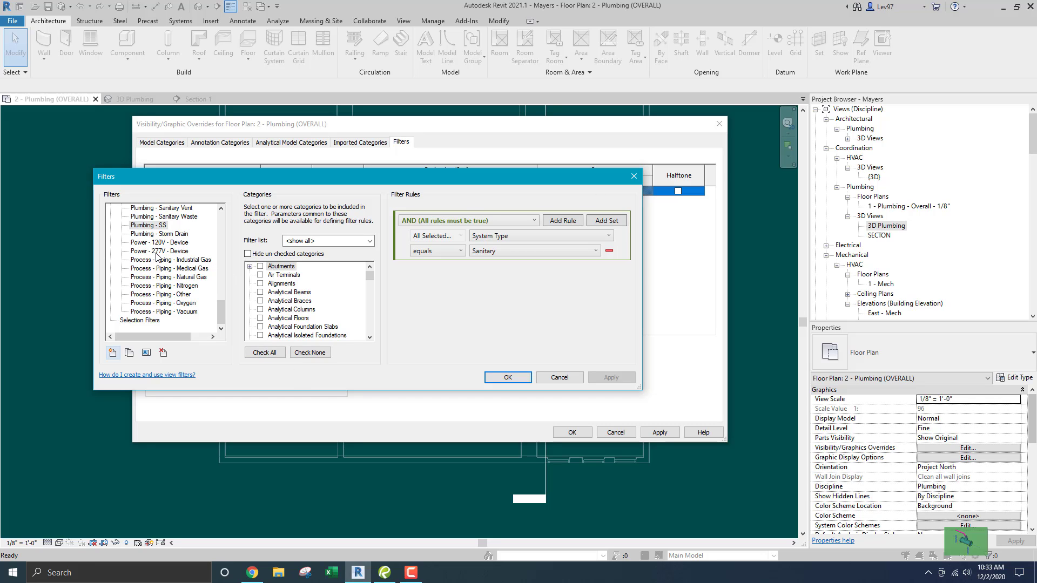
scroll(163, 265, "up", 1)
scroll(166, 266, "up", 1)
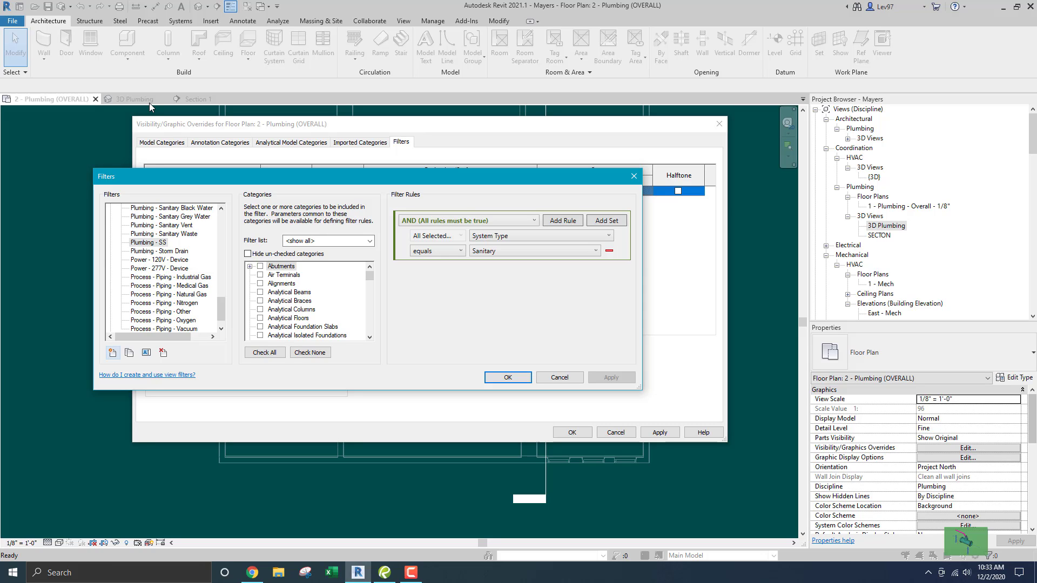
left_click(570, 380)
left_click(616, 437)
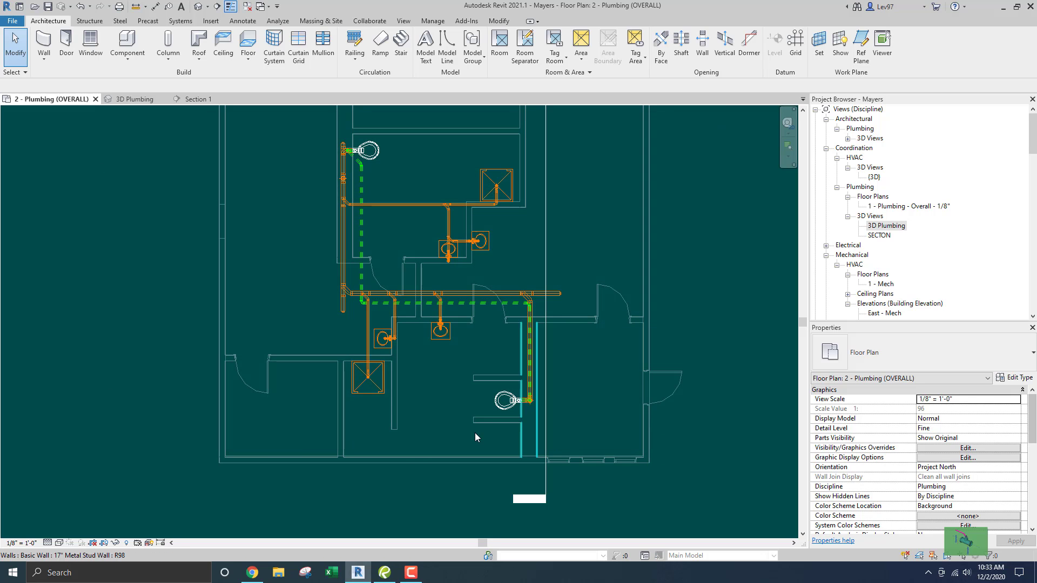
Switch to Bluebeam Revu and go to page 368 of the CPC 2013 document
left_click(386, 573)
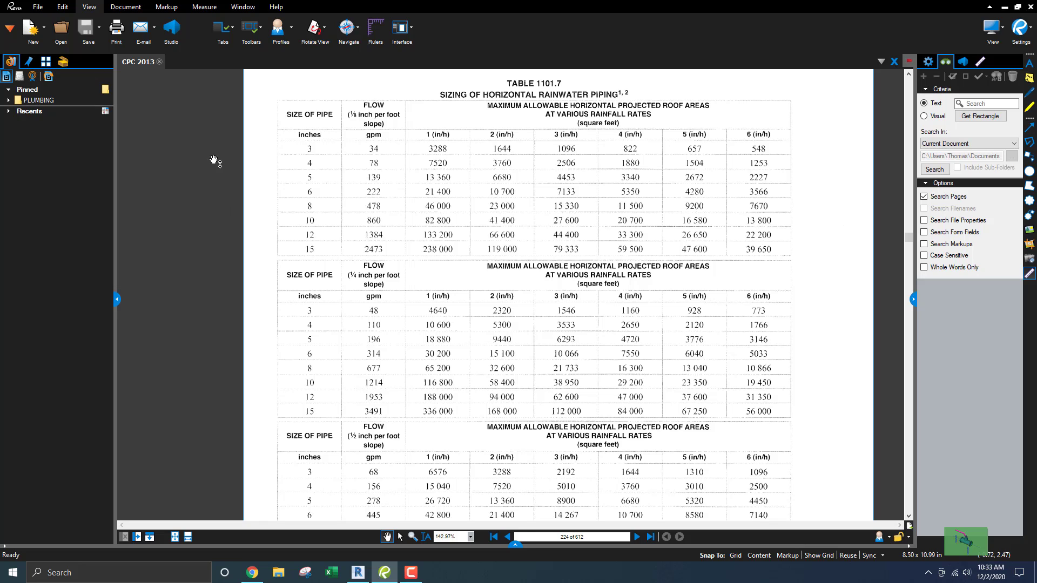
left_click(353, 36)
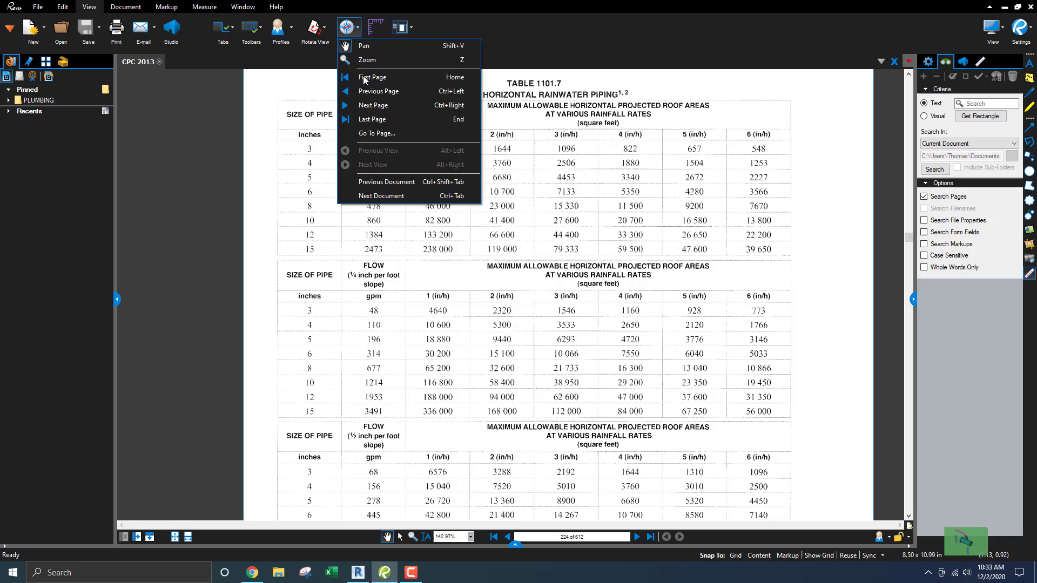
left_click(381, 134)
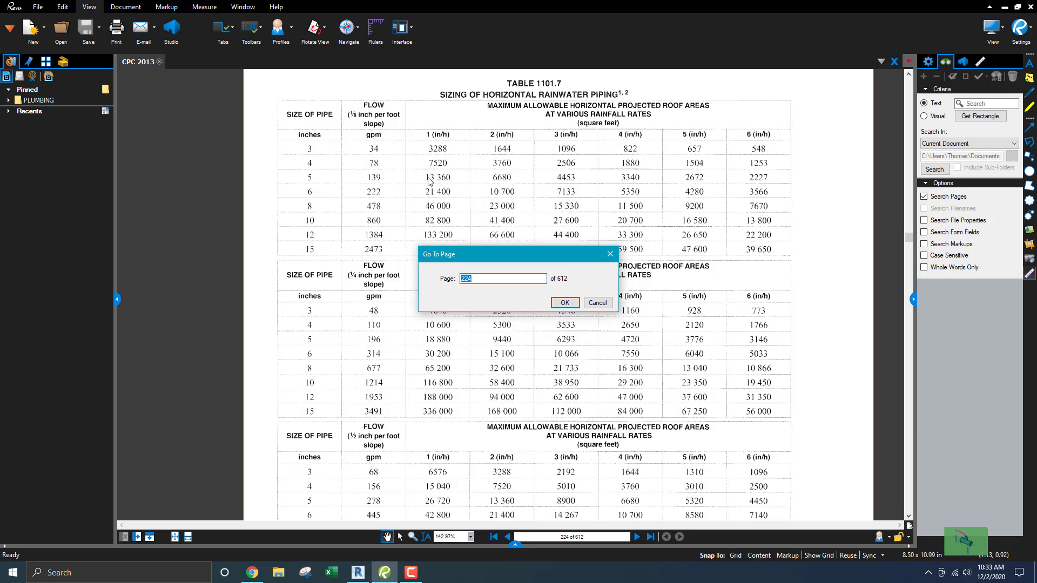
type("368")
key("Return")
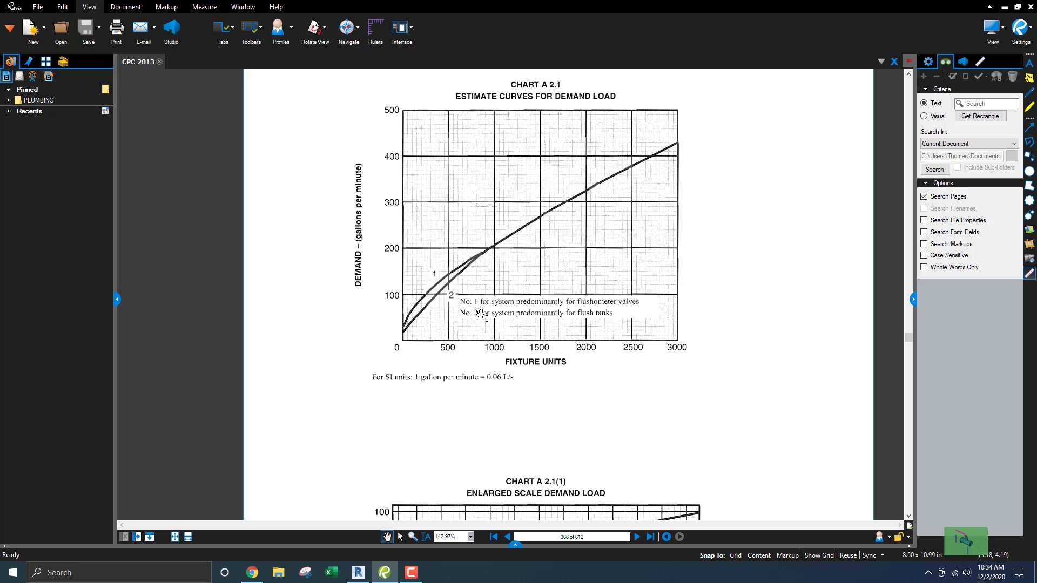
Examine the demand load curves against fixture units in Chart A 2.1 and the enlarged Chart A 2.1(1)
scroll(481, 315, "down", 2)
left_click_drag(511, 328, 527, 192)
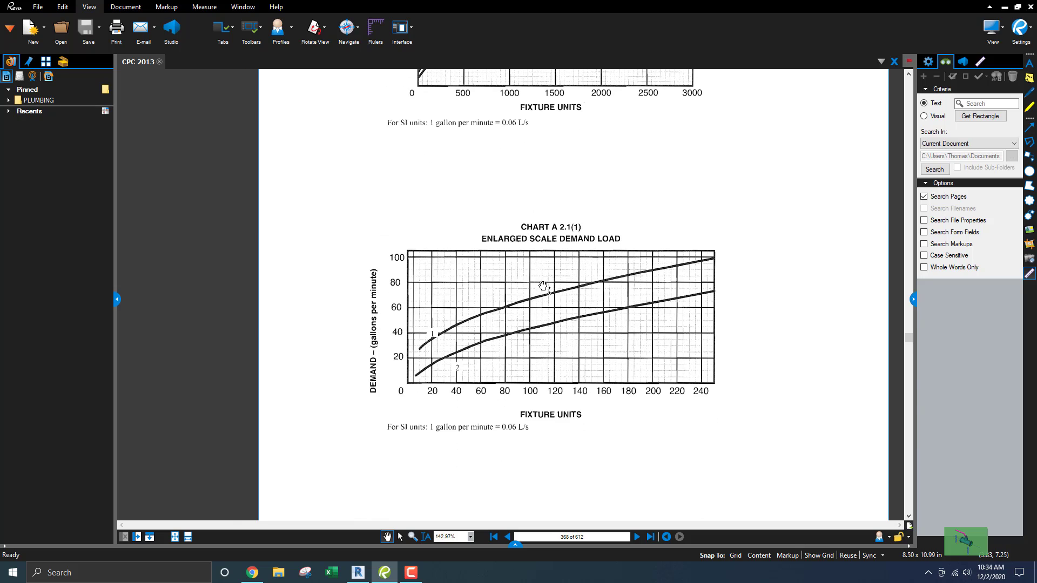
left_click_drag(540, 286, 518, 351)
left_click_drag(499, 282, 497, 308)
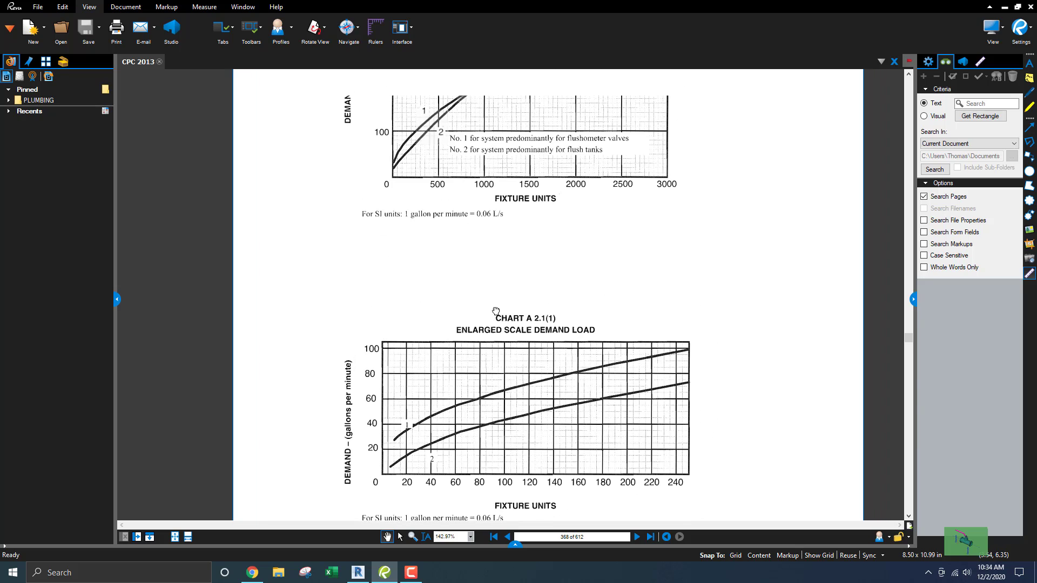
scroll(497, 308, "down", 2)
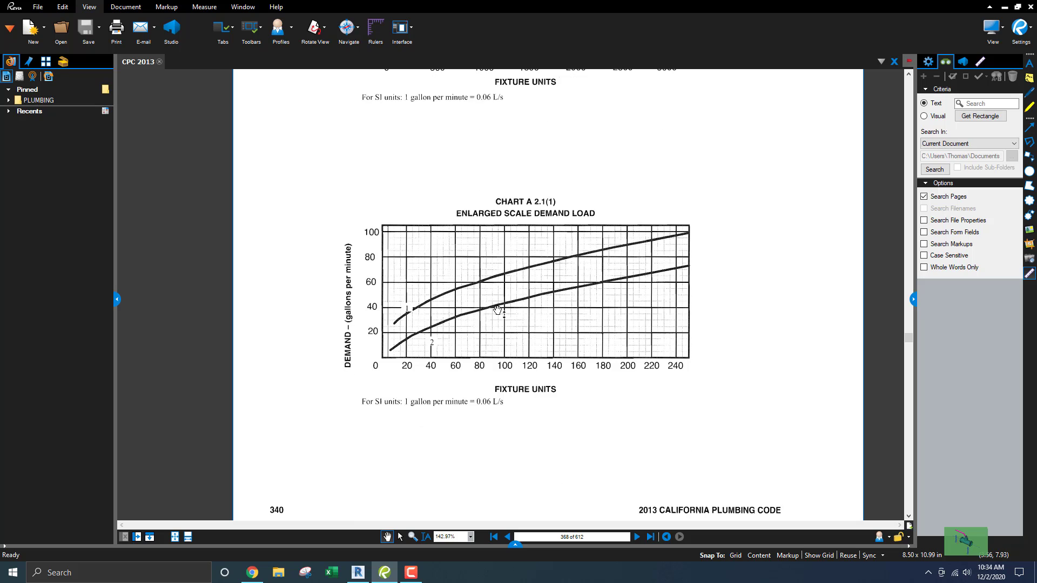
scroll(497, 309, "down", 3)
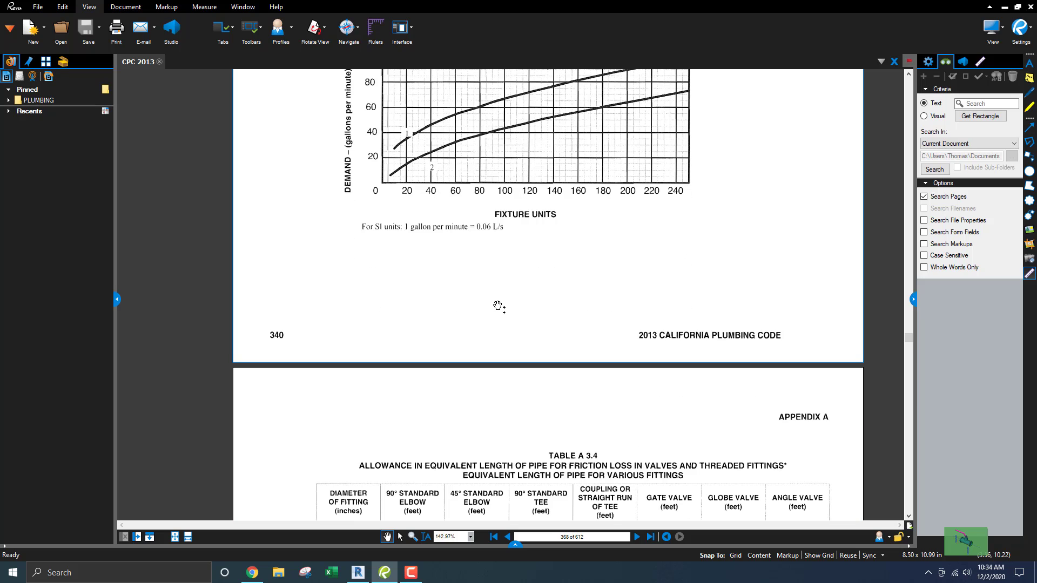
scroll(481, 281, "up", 4)
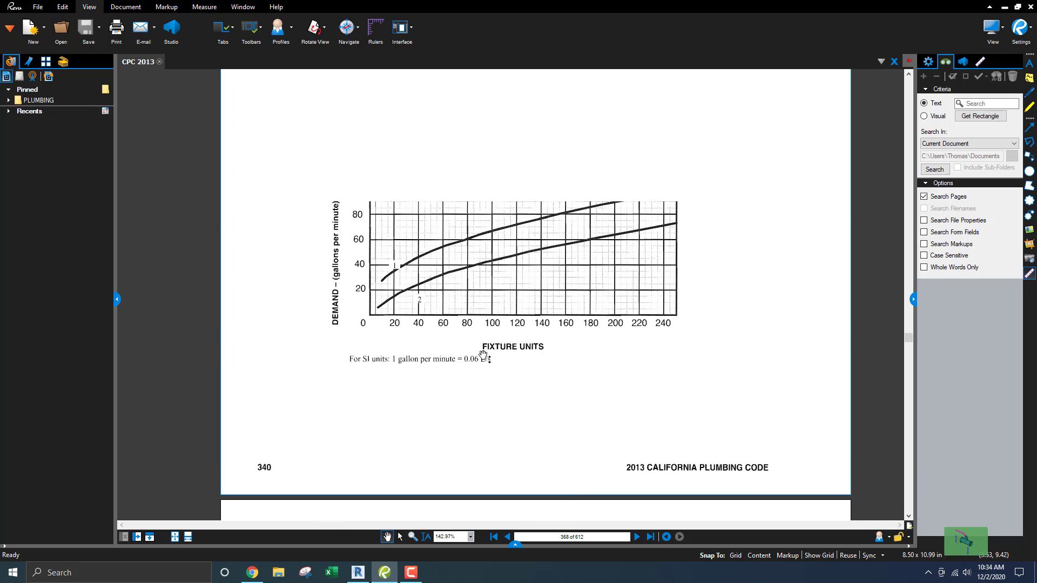
scroll(476, 282, "up", 4)
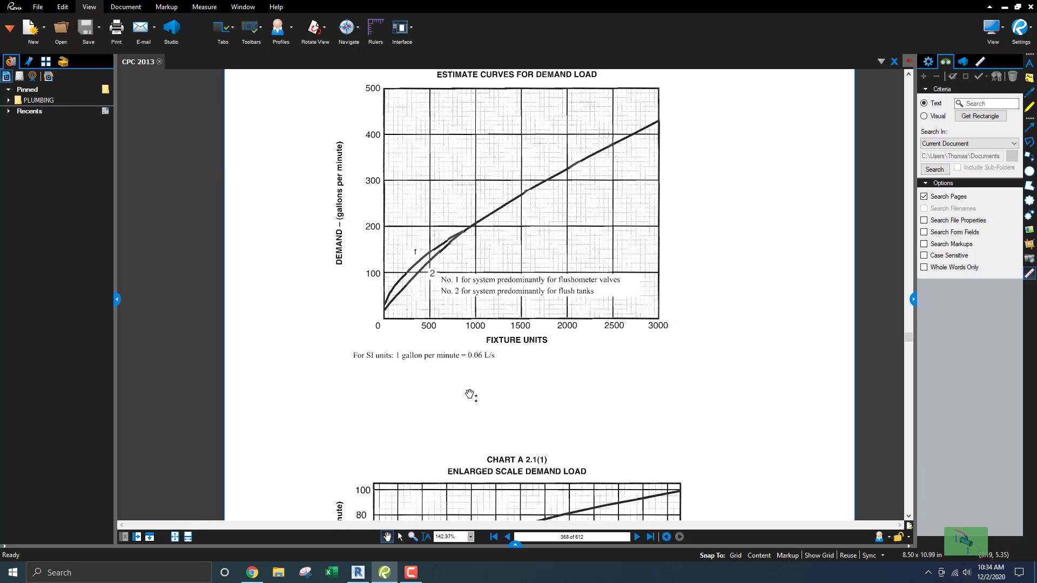
scroll(470, 396, "down", 3)
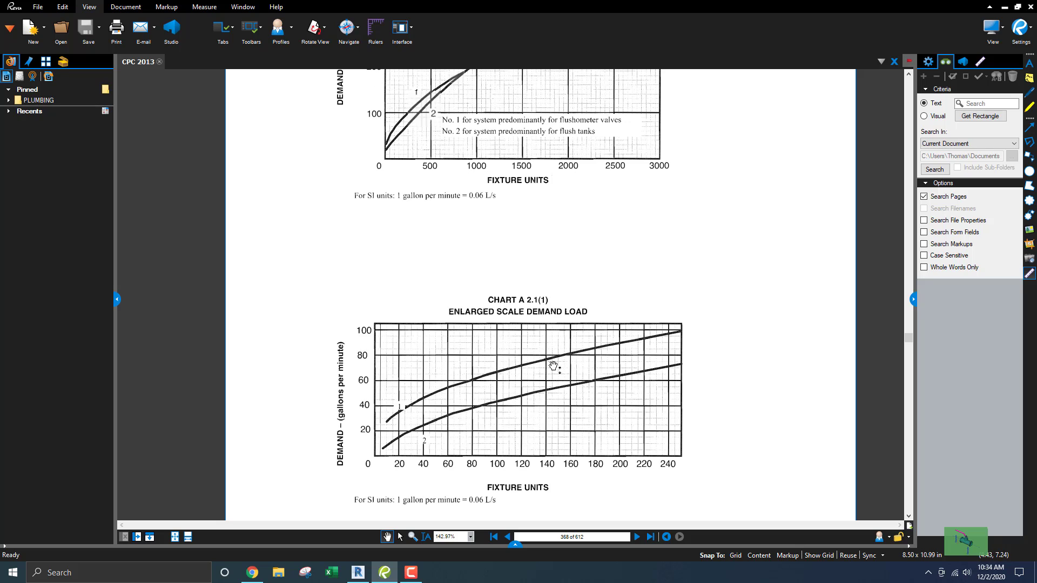
scroll(543, 386, "down", 1)
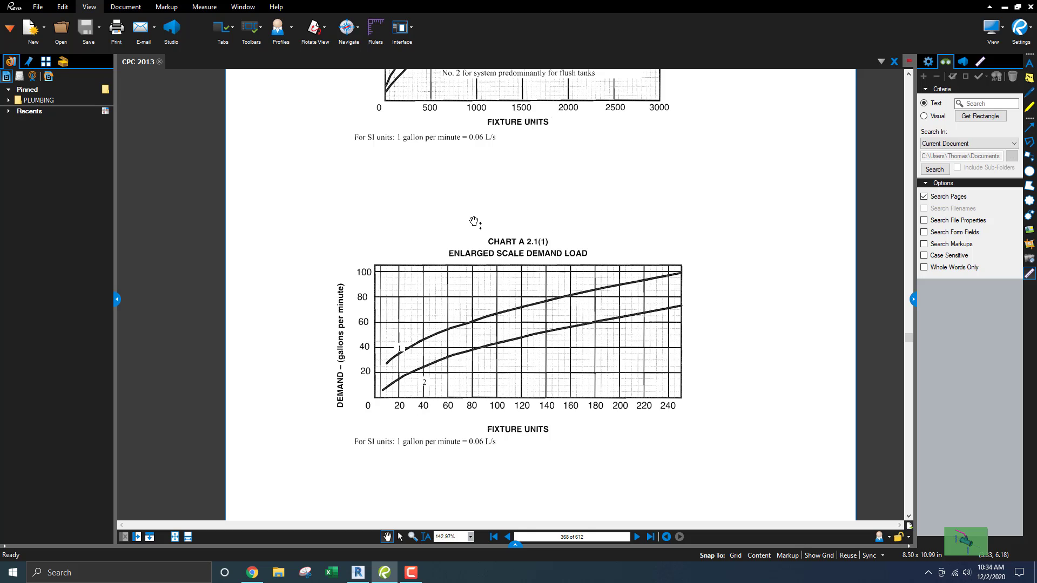
left_click_drag(474, 225, 532, 432)
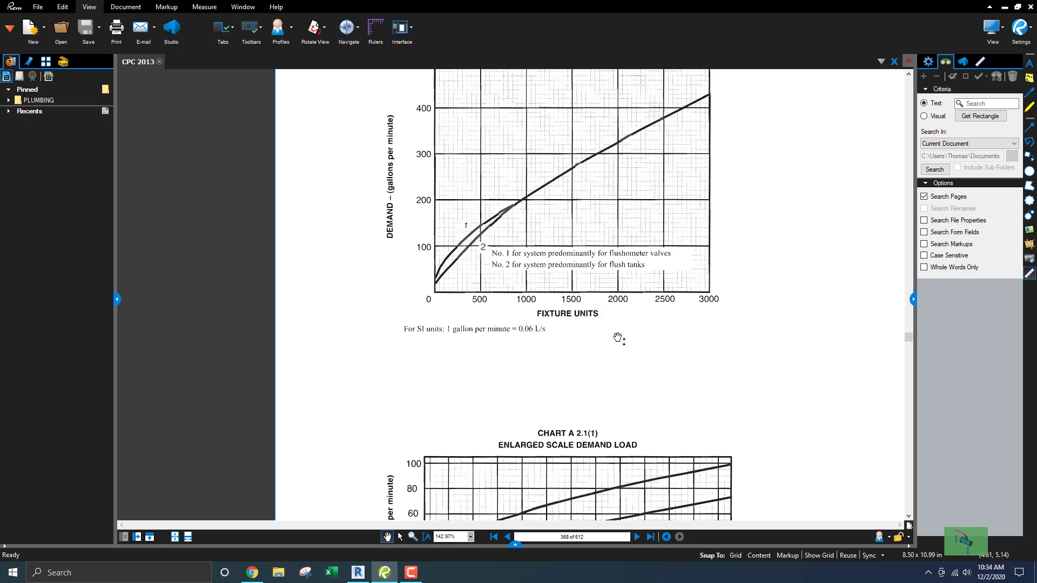
scroll(616, 357, "down", 4)
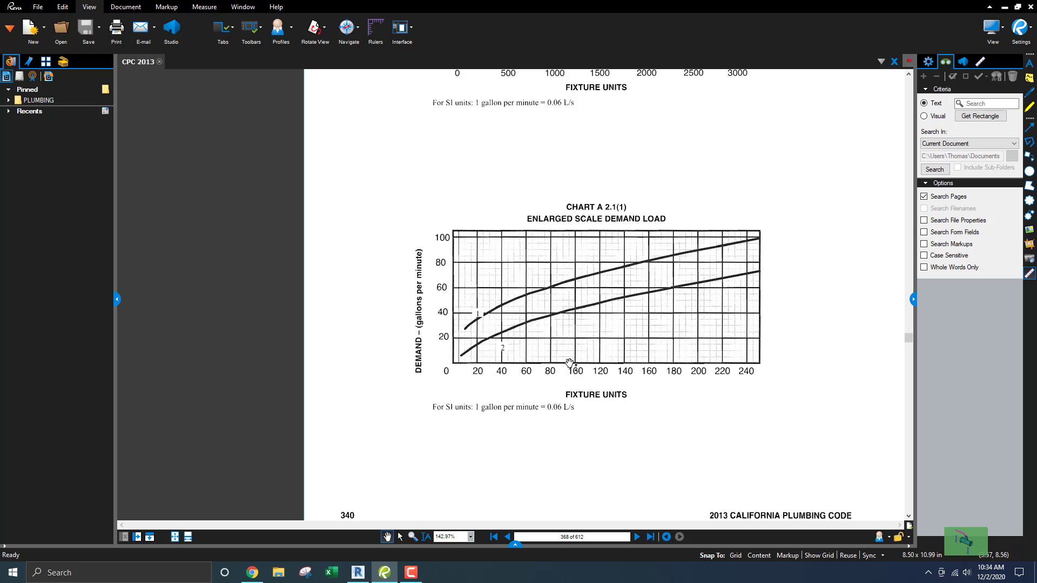
scroll(580, 338, "up", 1)
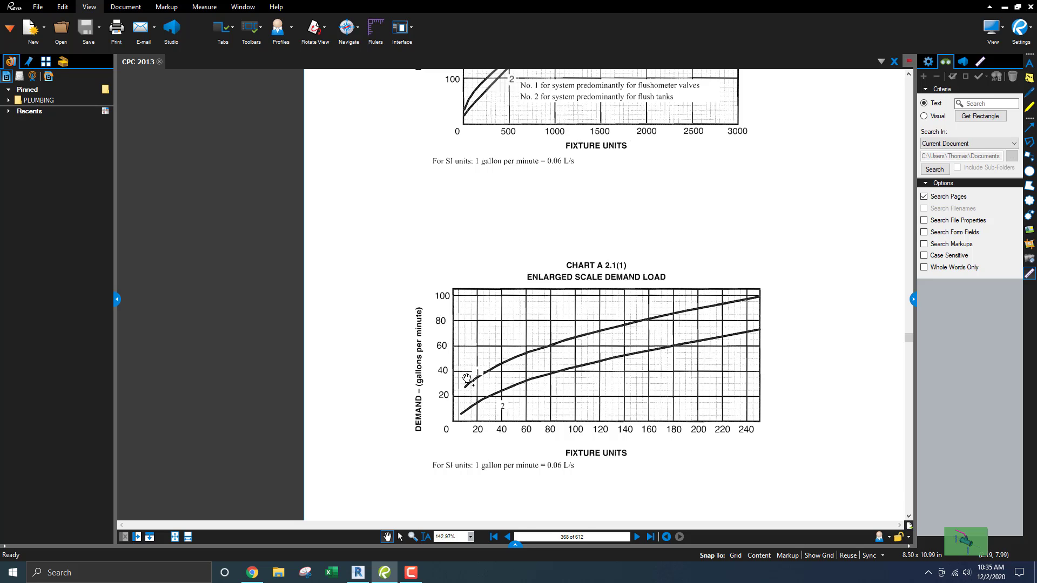
Examine Chart A 4.1 for smooth copper tubing, with its flow, velocity and pipe diameter lines
scroll(475, 372, "down", 10)
scroll(481, 373, "down", 10)
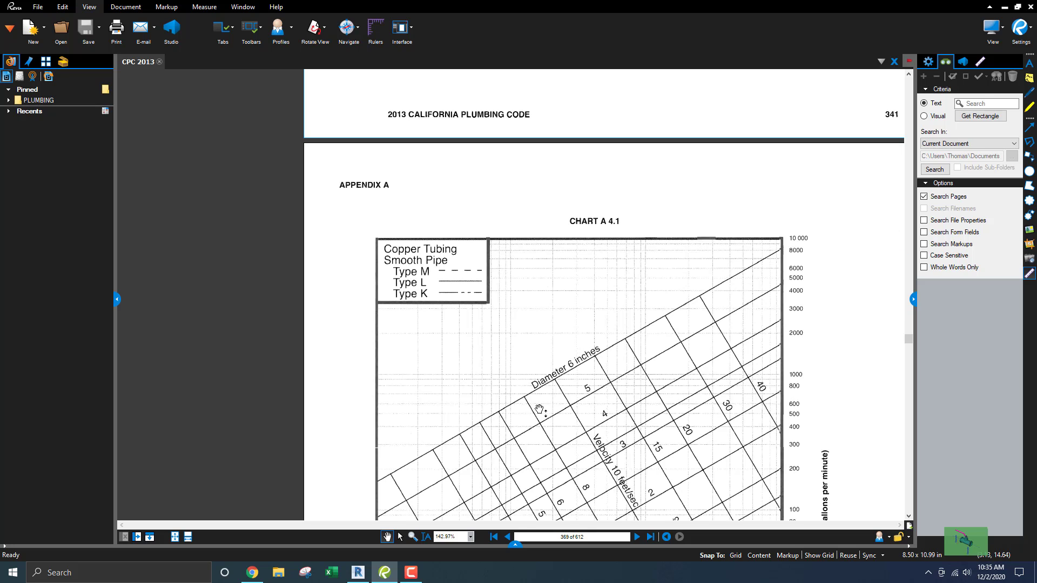
scroll(540, 411, "down", 5)
left_click_drag(528, 277, 482, 217)
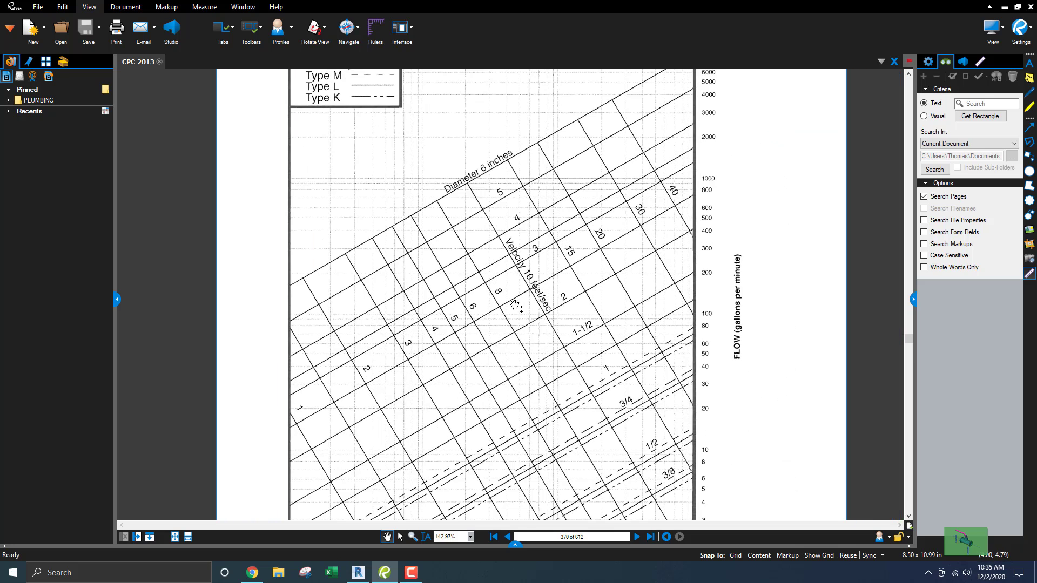
scroll(702, 338, "up", 2)
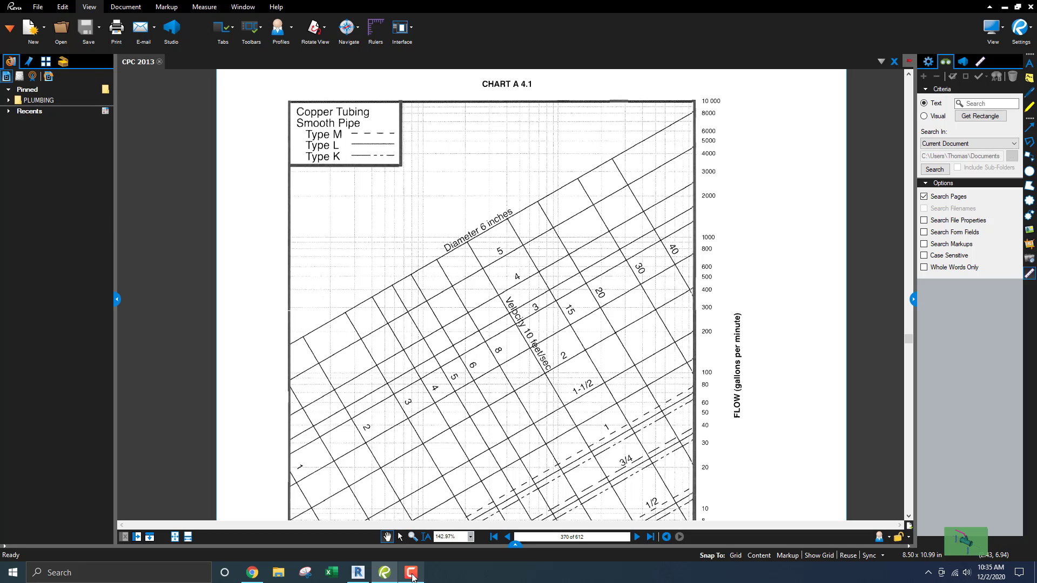
Switch back to Revit and look over the piping layout in the 2 - Plumbing (OVERALL) floor plan
mouse_move(413, 576)
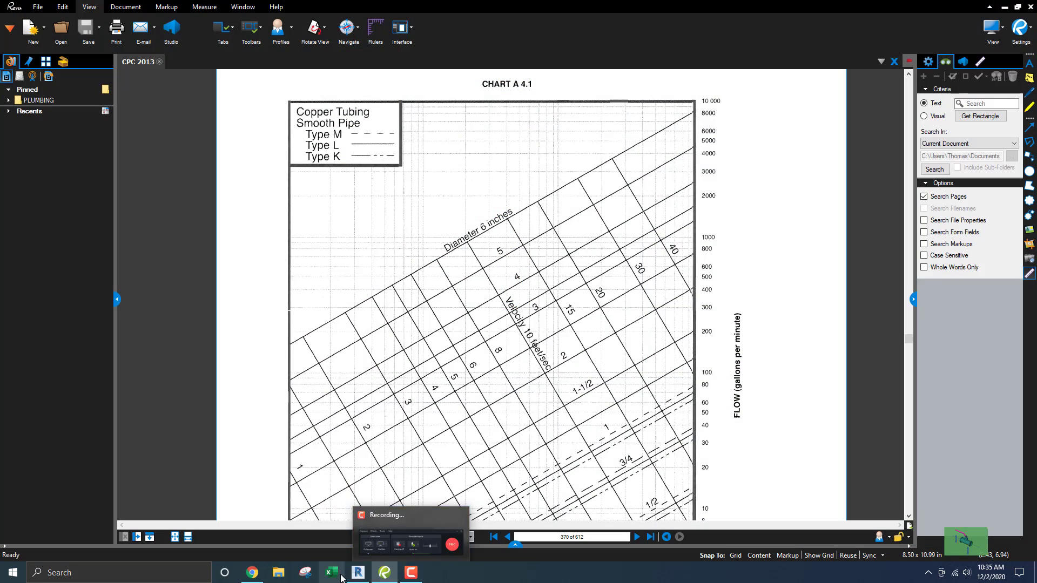
left_click(366, 574)
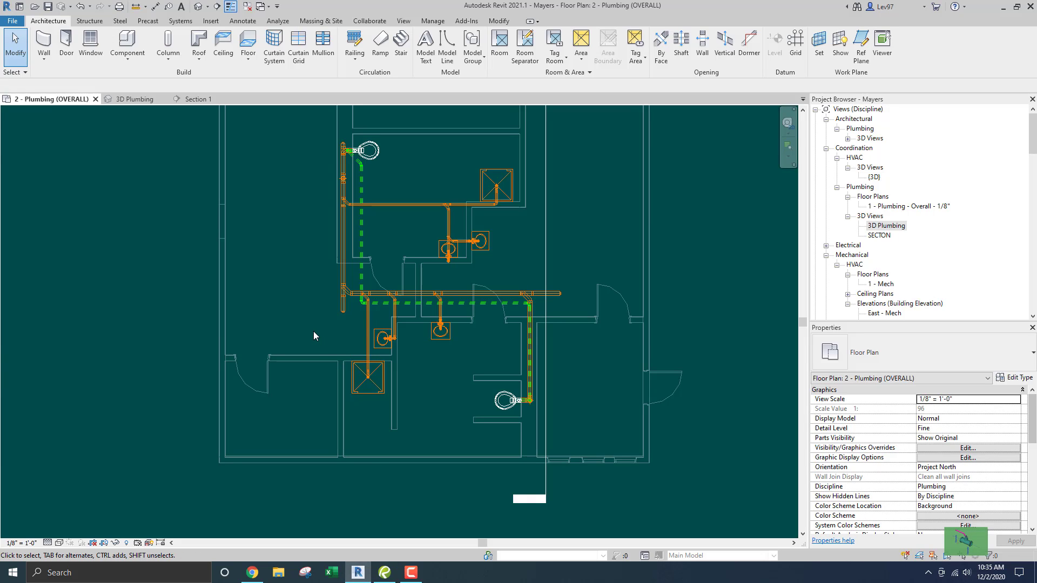
middle_click_drag(314, 332, 326, 338)
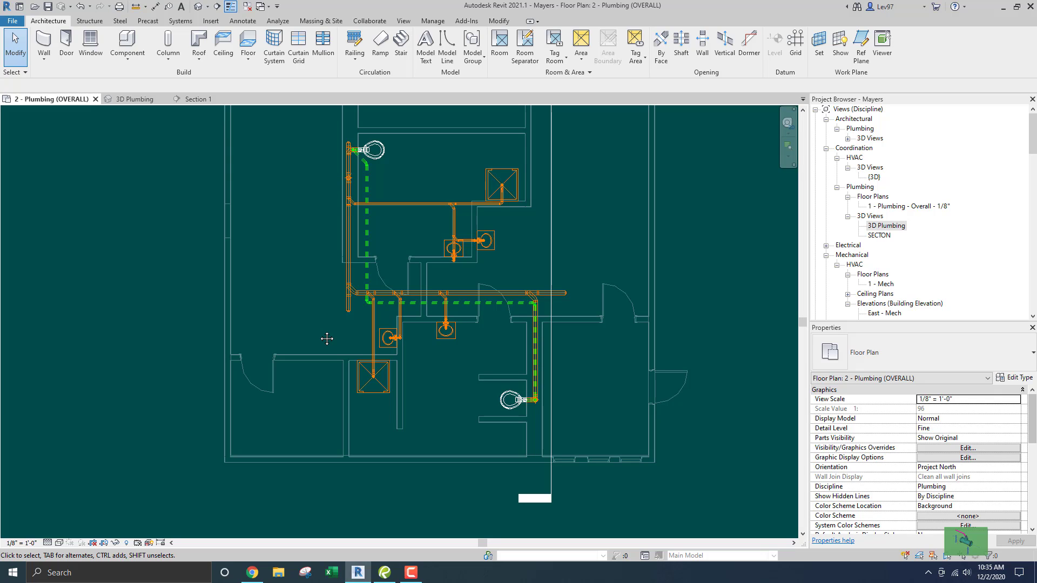
middle_click_drag(327, 339, 374, 383)
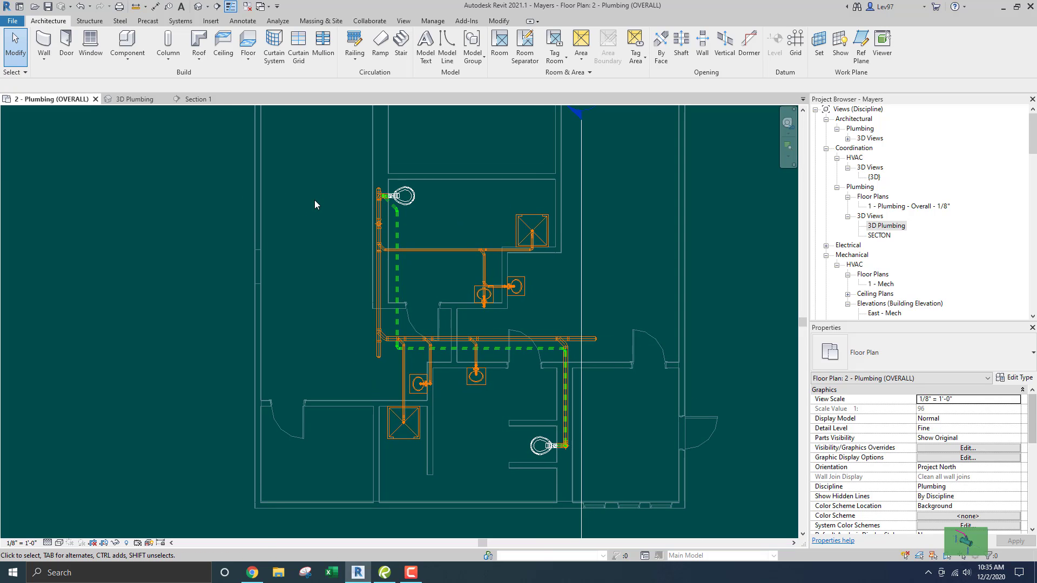
middle_click_drag(339, 305, 337, 238)
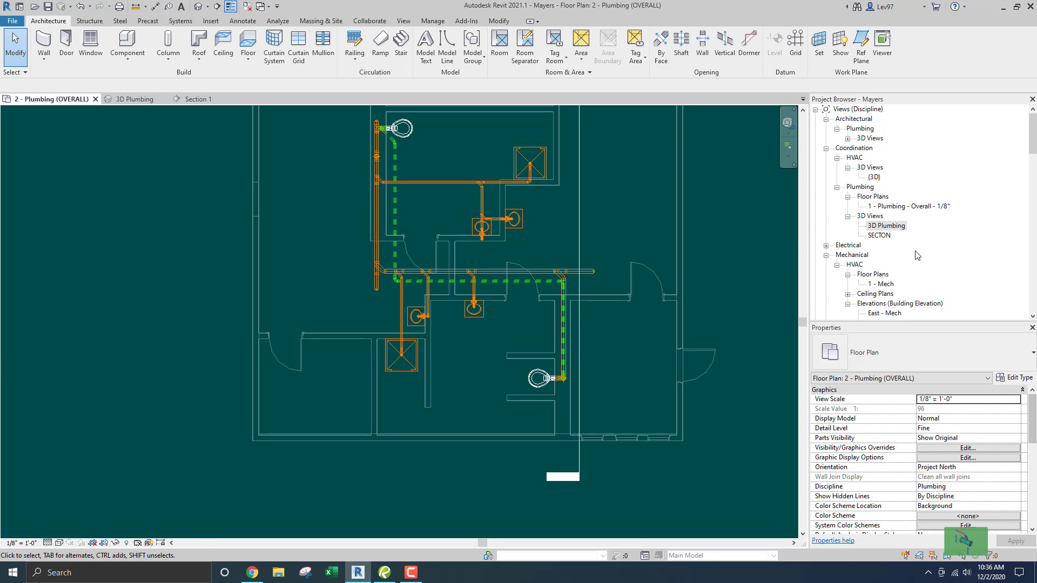
scroll(915, 251, "down", 3)
scroll(914, 251, "down", 2)
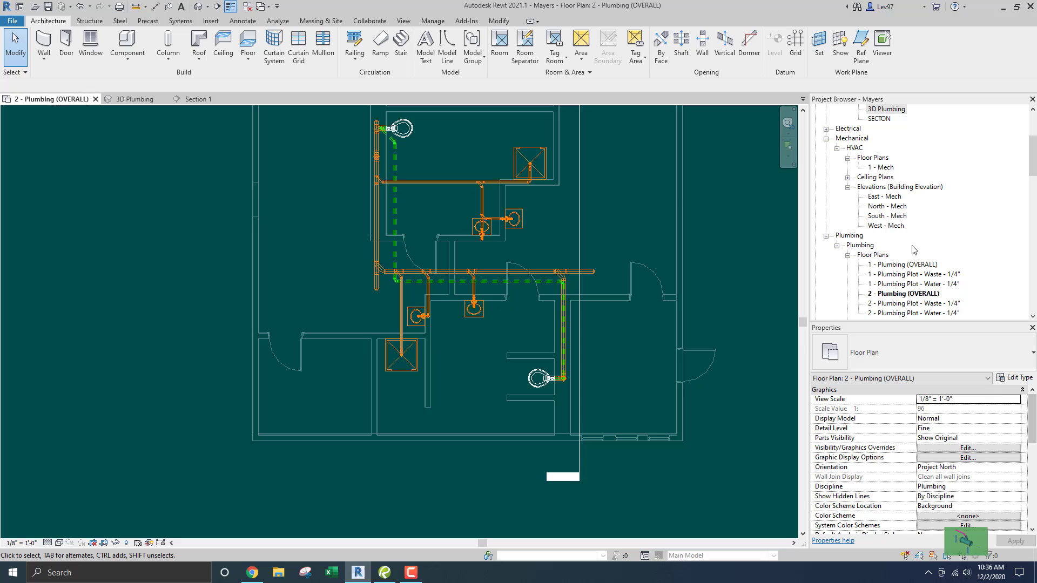
double_click(900, 275)
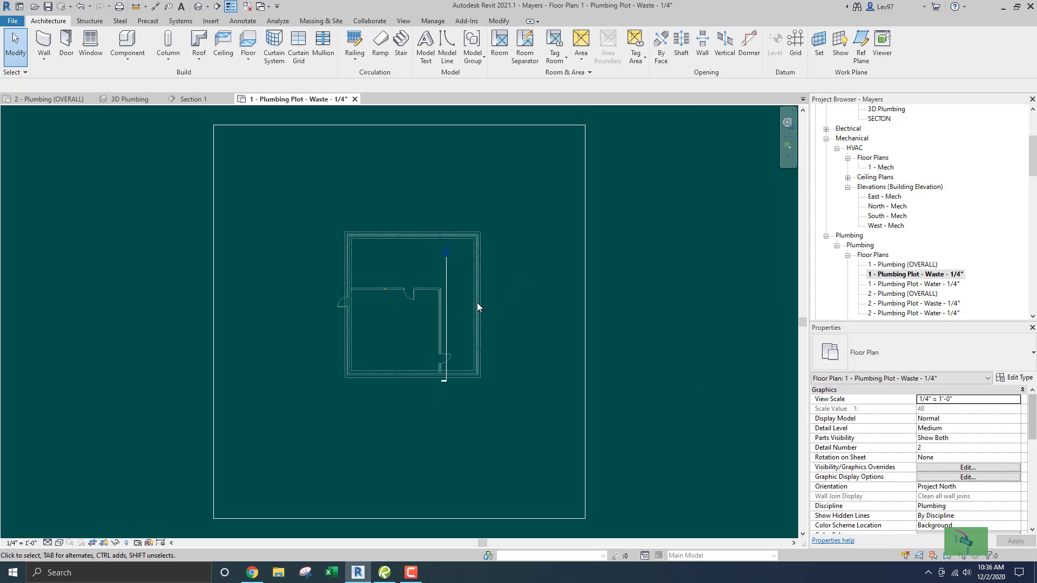
left_click(355, 99)
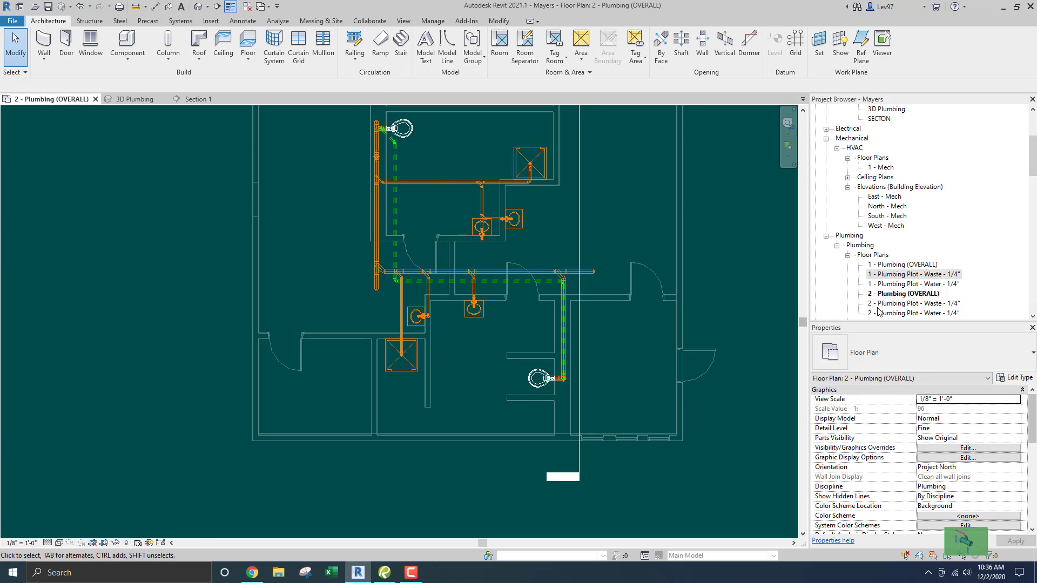
Open the 2 - Plumbing Plot - Waste - 1/4" floor plan and select the 4"SS DN text note
scroll(875, 288, "down", 1)
double_click(890, 284)
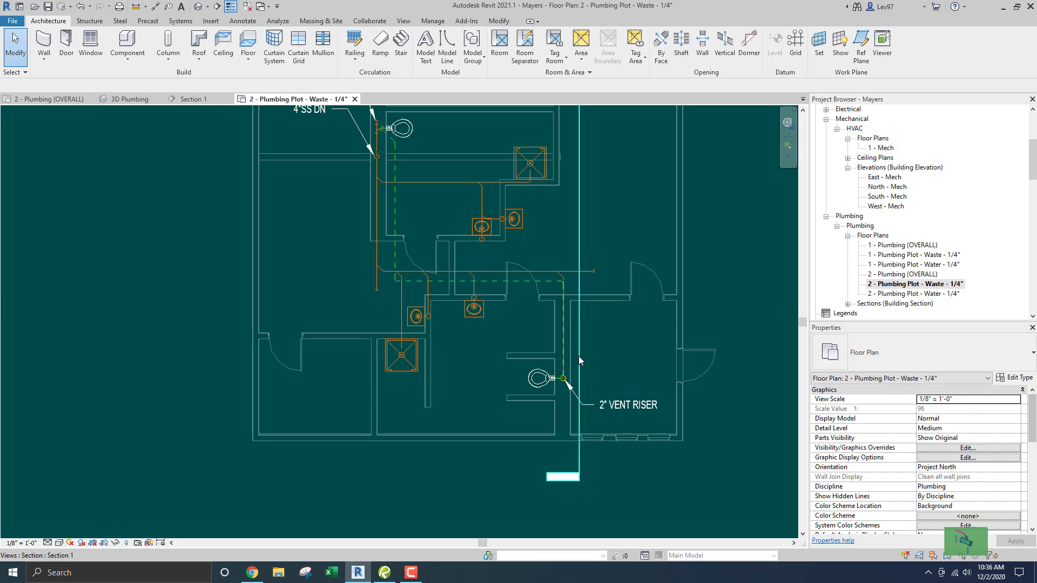
middle_click_drag(482, 332, 540, 419)
scroll(356, 212, "up", 1)
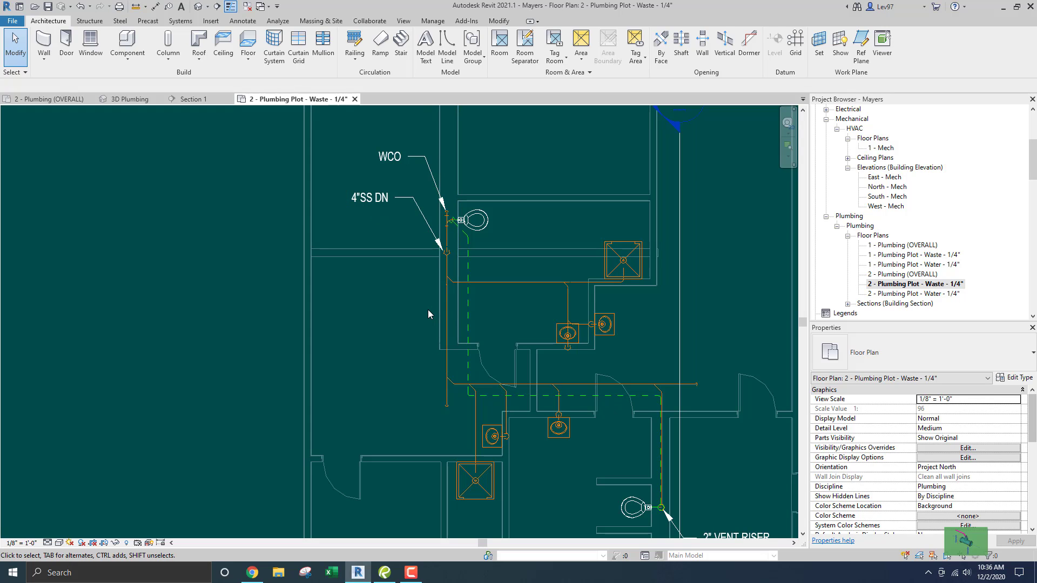
left_click(368, 208)
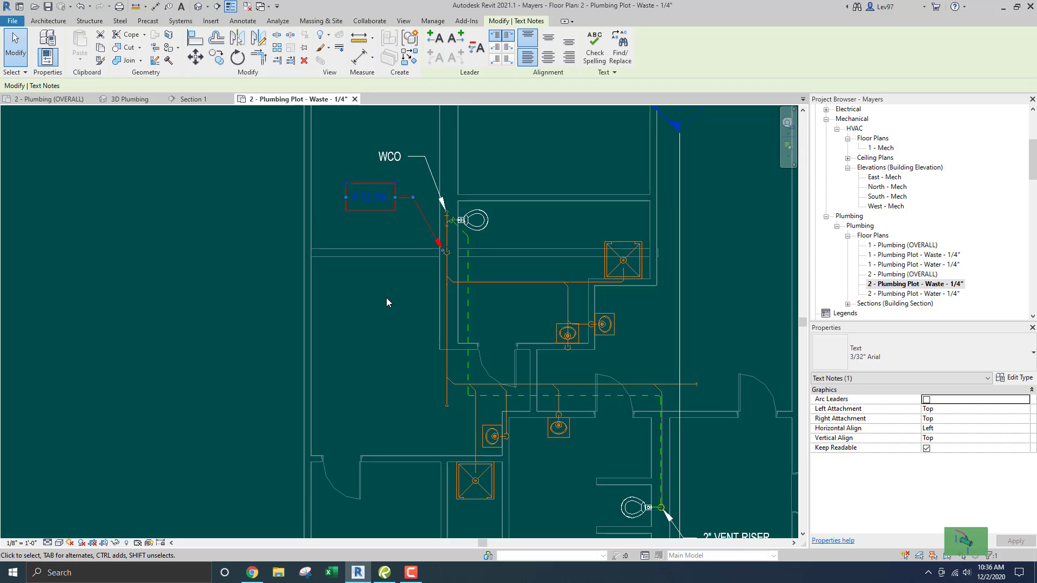
Inspect the type properties of the 4"SS DN text note, including its font, text size and leader arrowhead settings, without changing them
key("Escape")
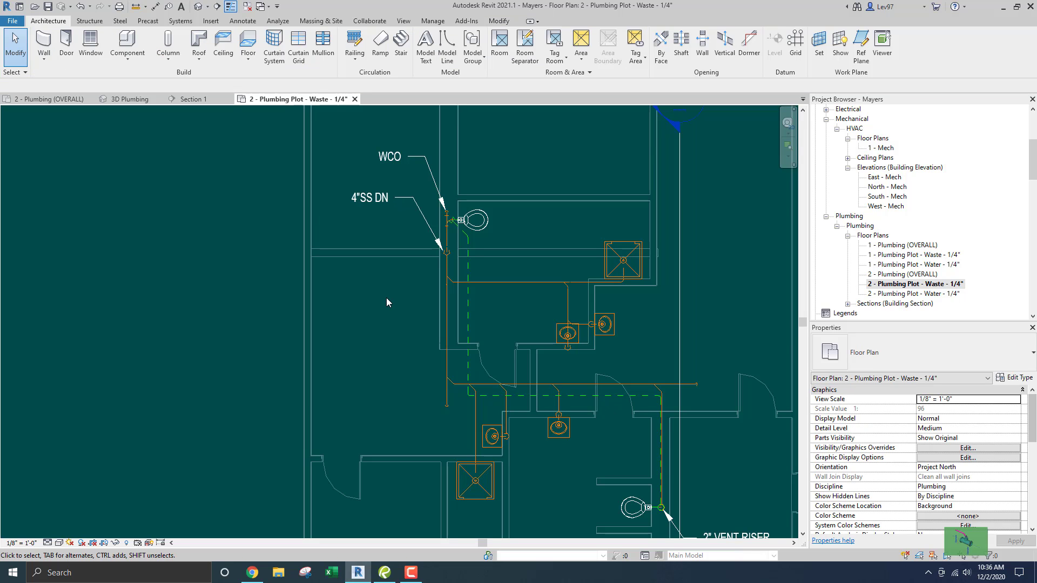
left_click(429, 232)
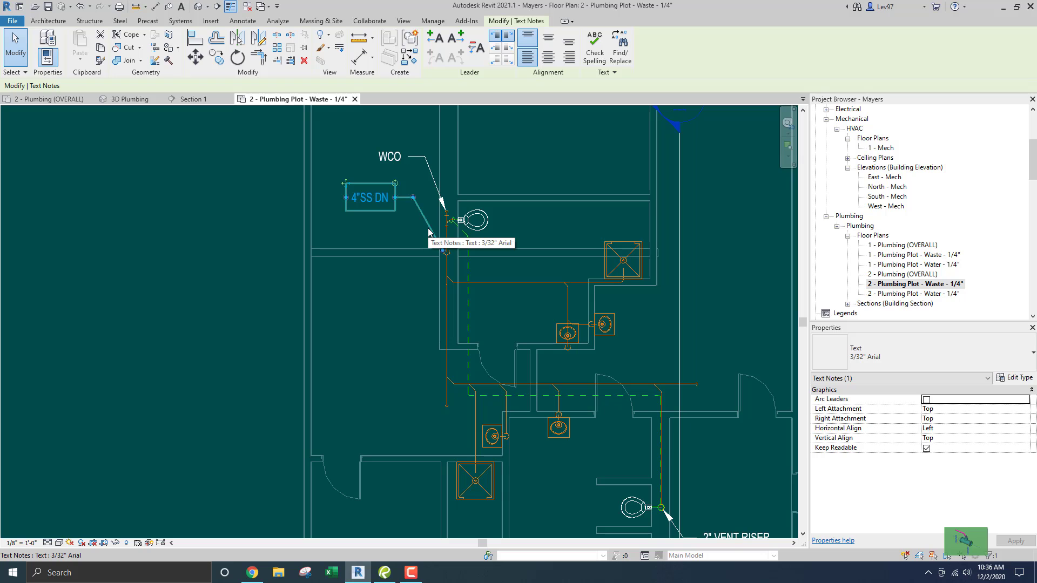
left_click(1012, 380)
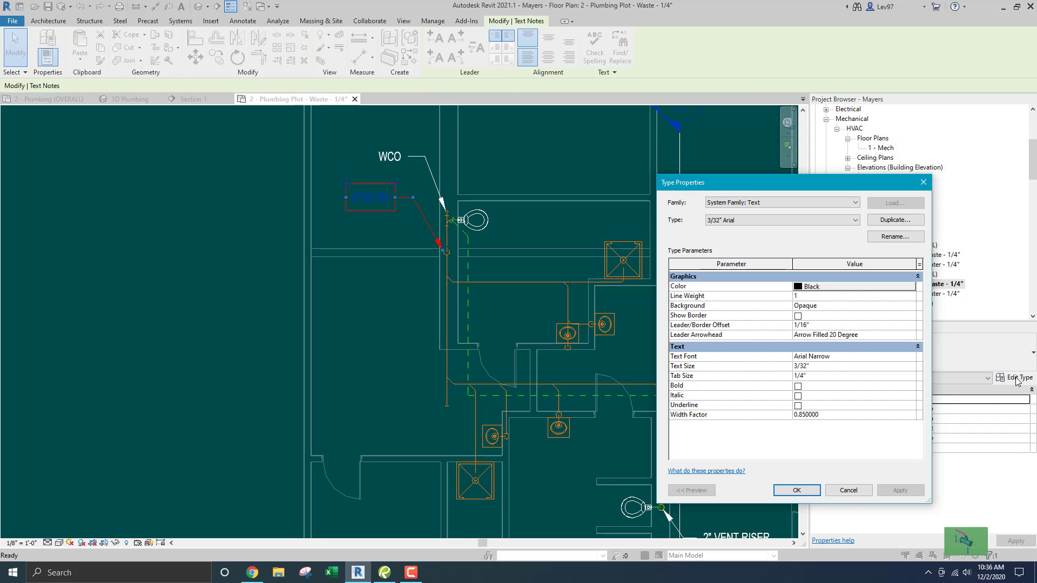
left_click(849, 490)
key("Escape")
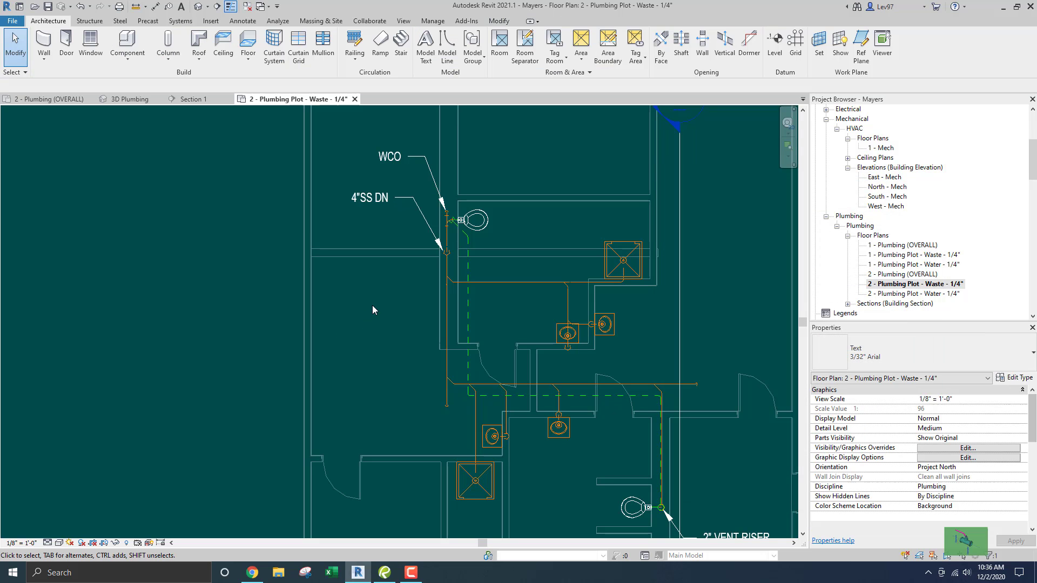
left_click(354, 198)
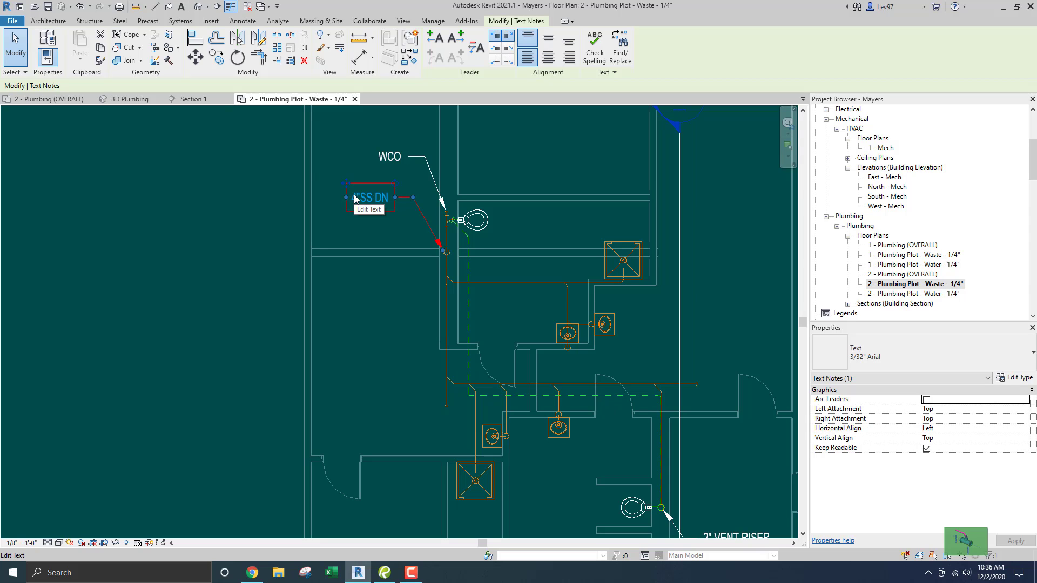
left_click(431, 22)
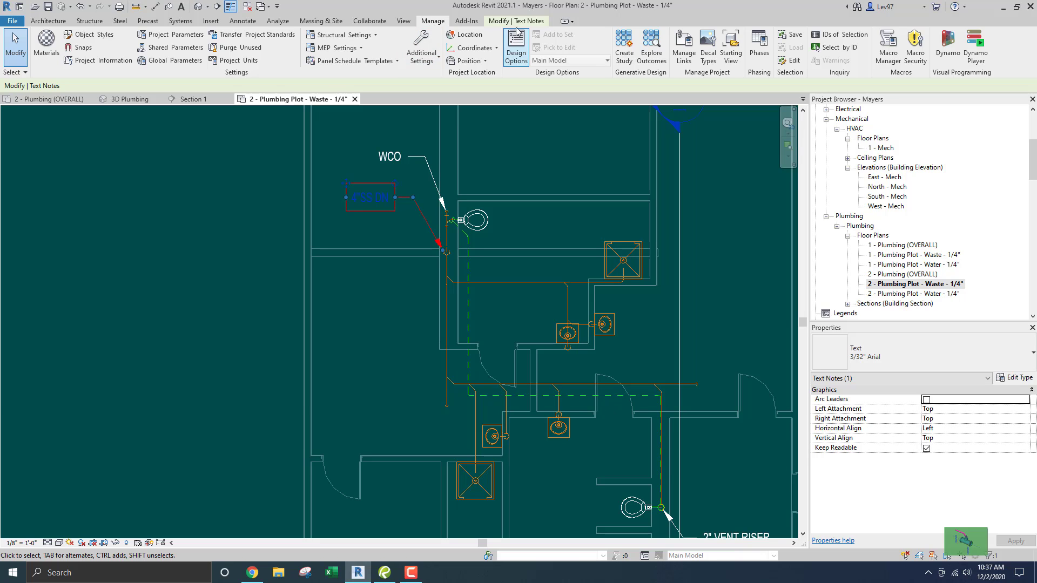
left_click(544, 22)
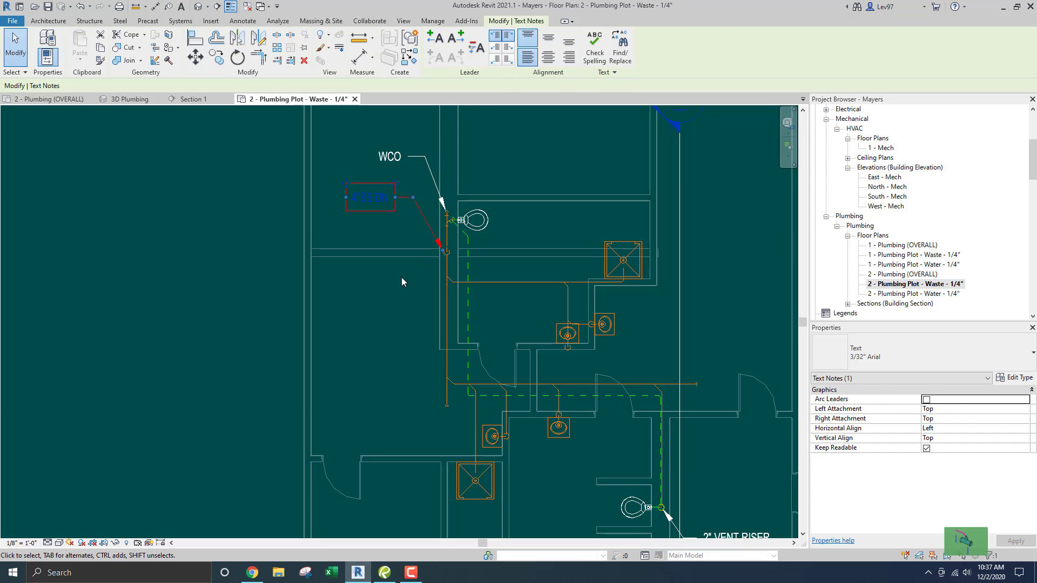
left_click(365, 297)
left_click(358, 198)
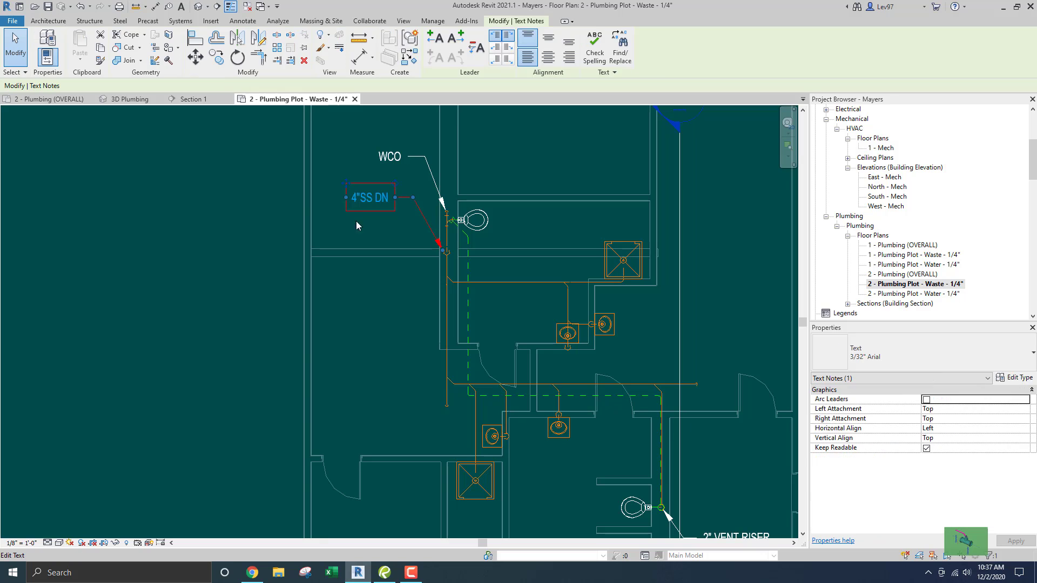
left_click(374, 331)
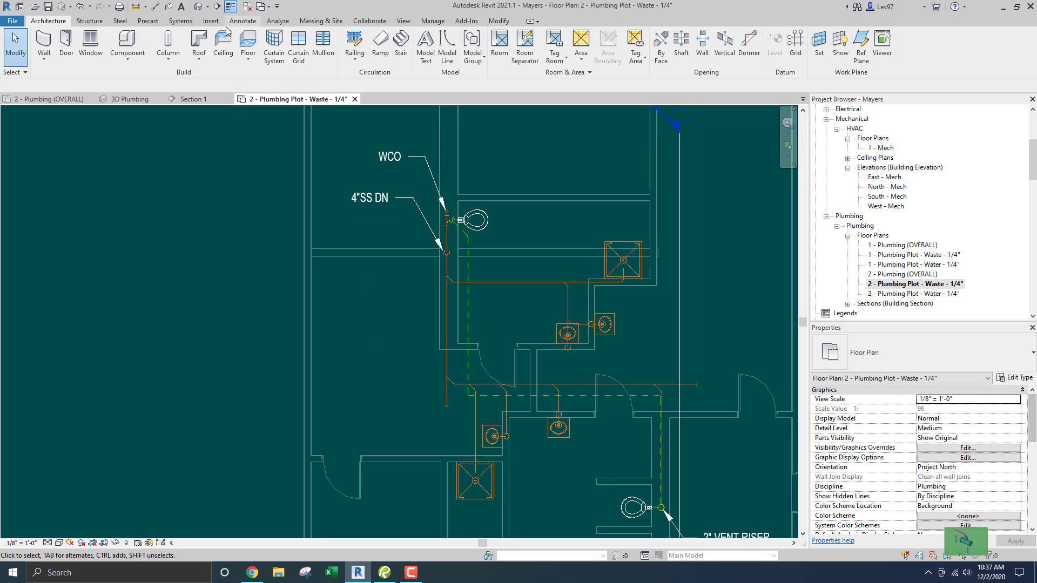
left_click(366, 199)
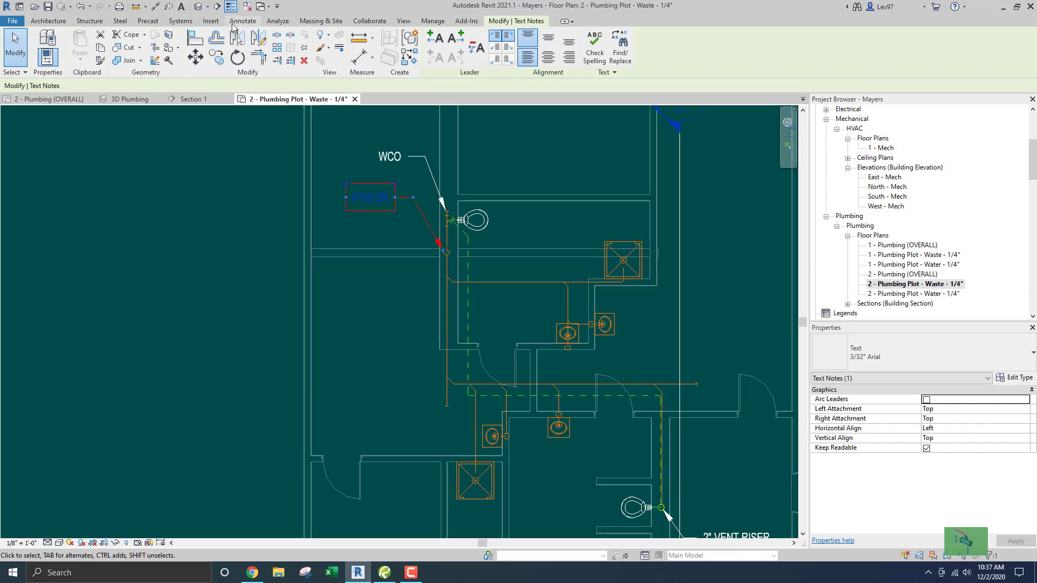
Place a text note reading bbbbb with a one-segment leader pointing at the vertical sanitary pipe below the 4"SS DN callout
left_click(180, 7)
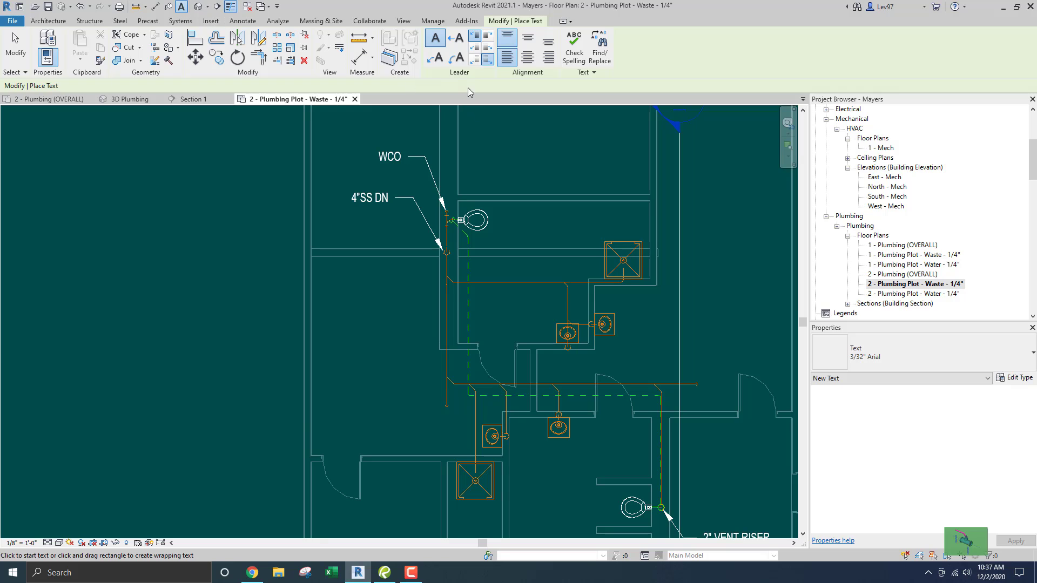
left_click(446, 298)
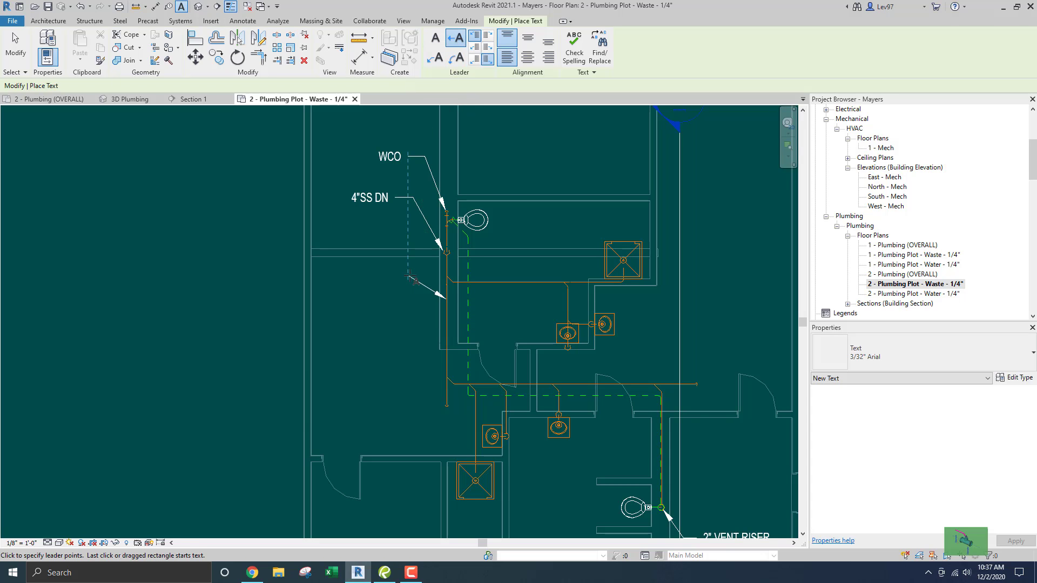
left_click(409, 276)
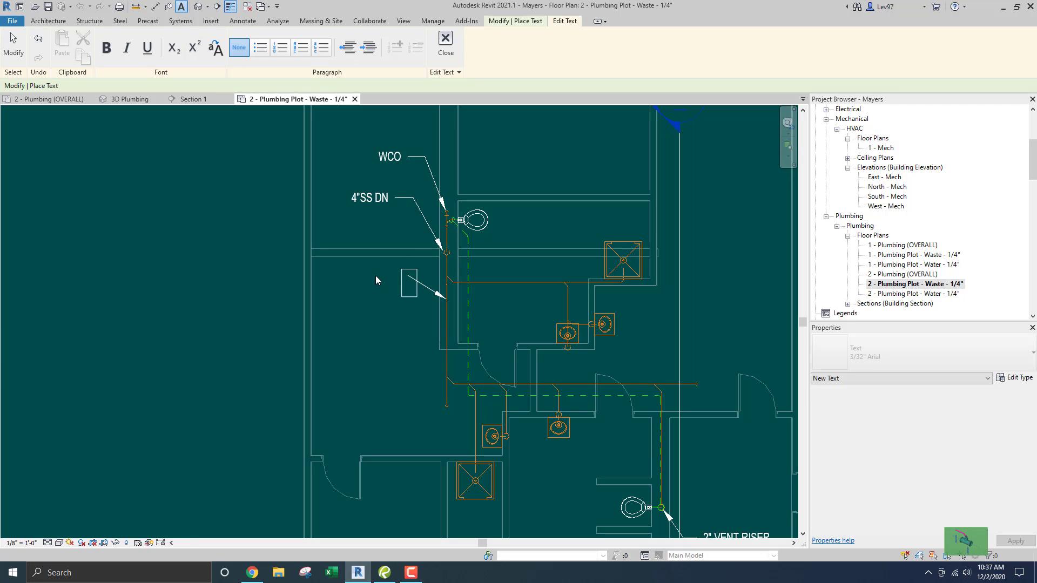
type("bbbbb")
left_click(382, 318)
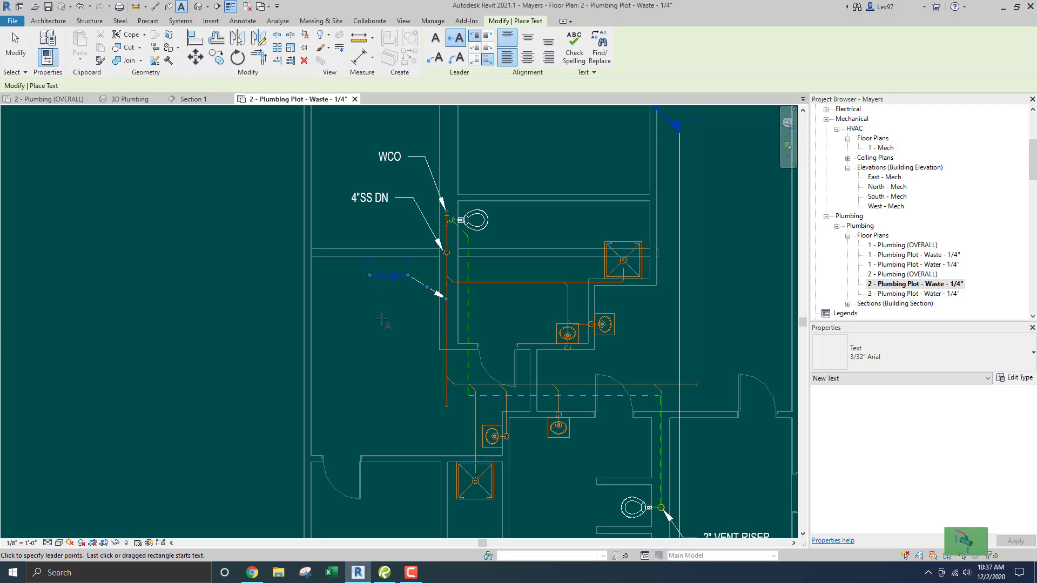
Abandon the second, empty text note and delete the bbbbb note
left_click(382, 319)
left_click(385, 280)
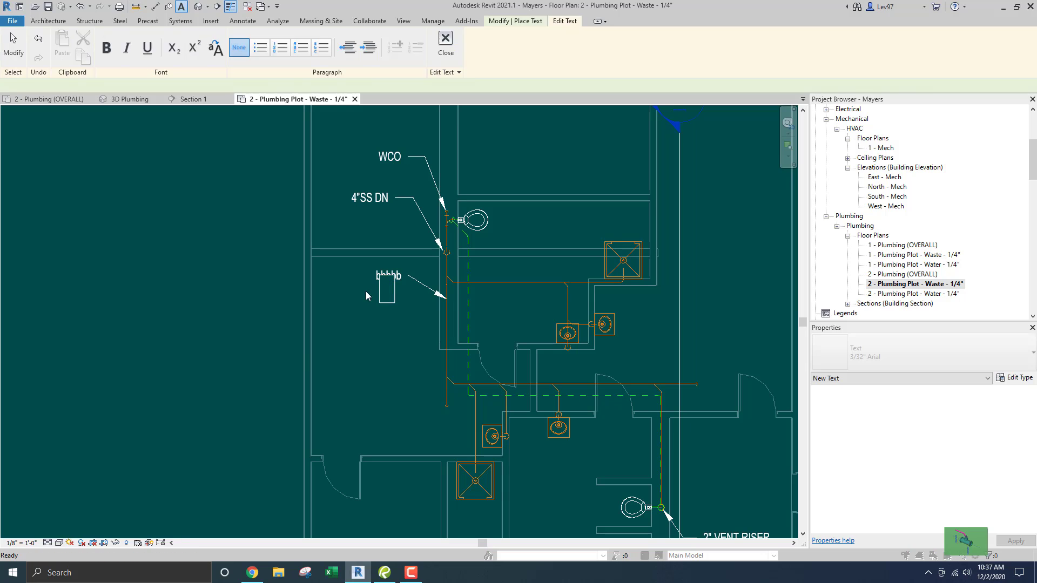
key("Escape")
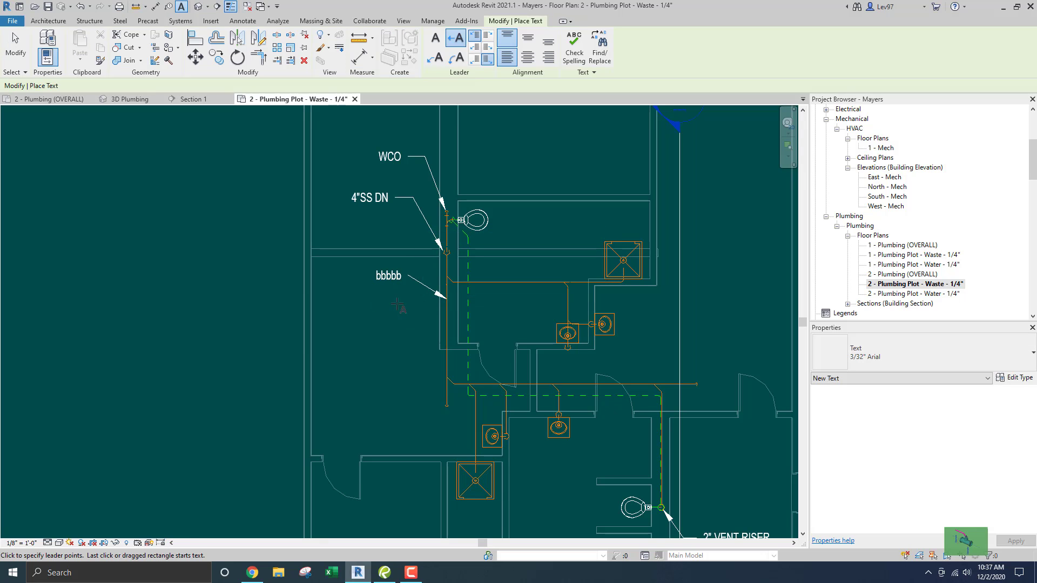
key("Escape")
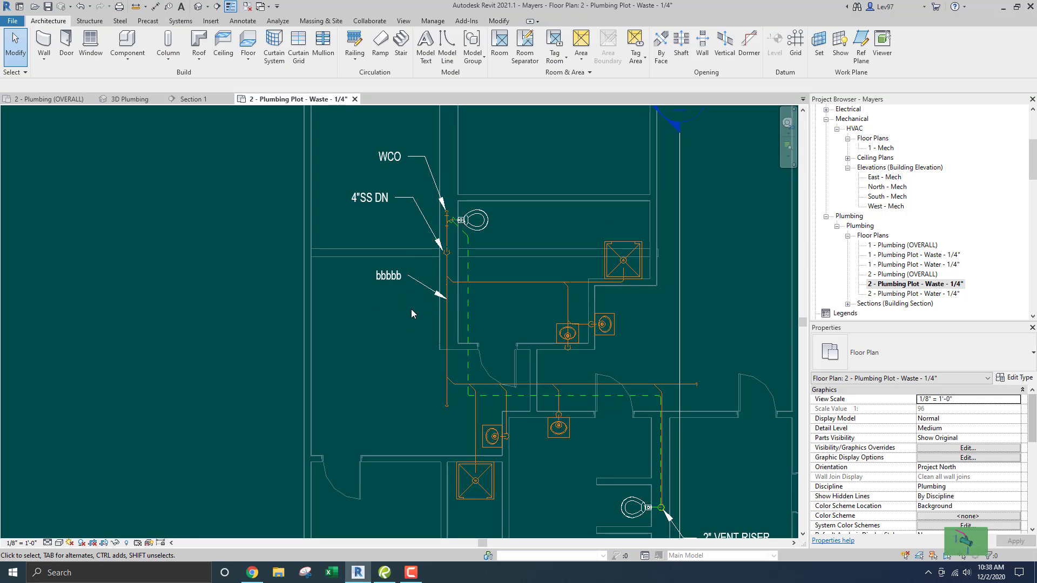
left_click(410, 302)
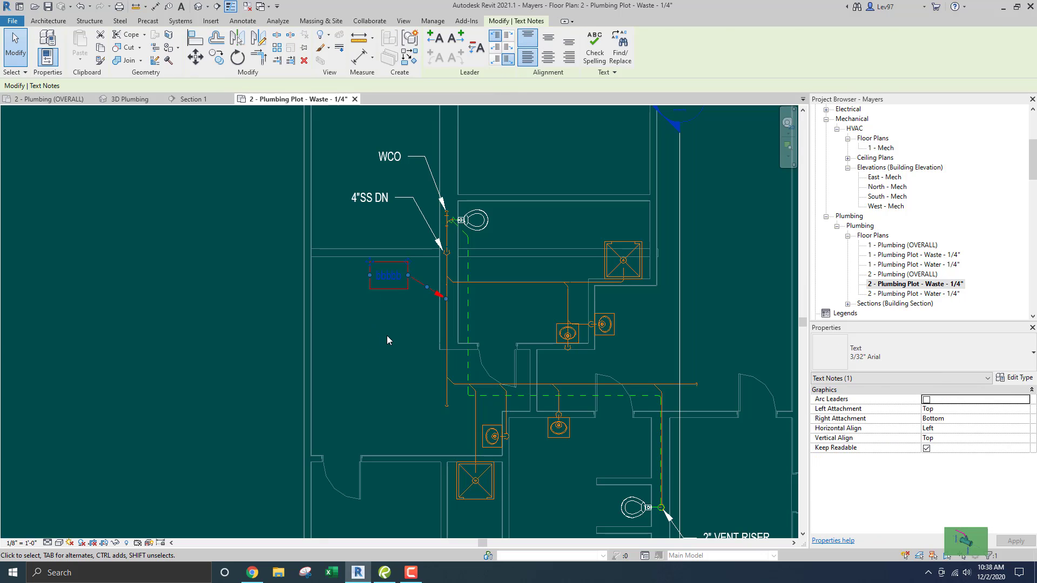
key("Delete")
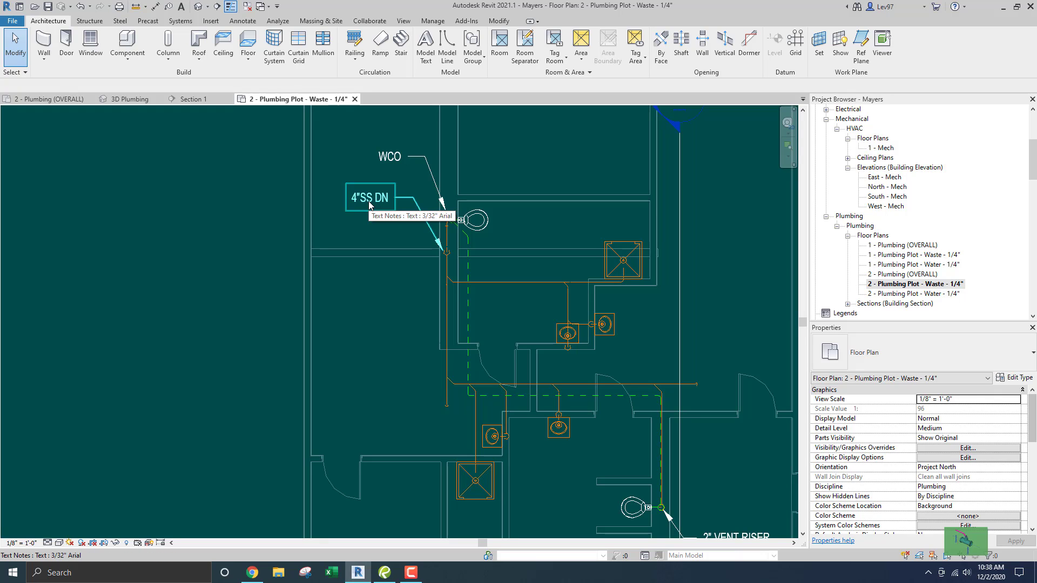
Open the WCO text note for editing, discard any changes and deselect it
double_click(387, 158)
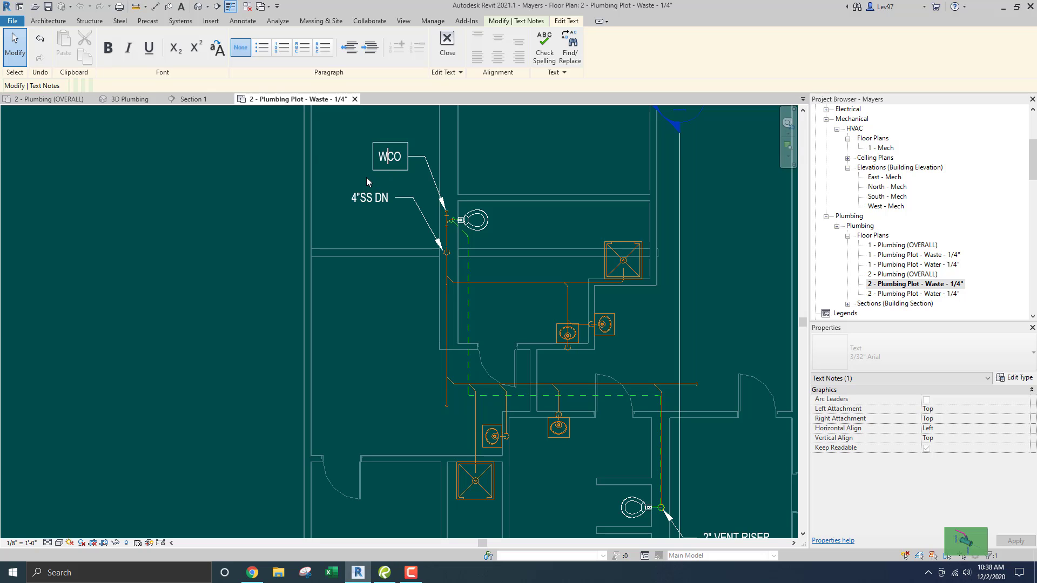
key("Escape")
key("Return")
middle_click_drag(407, 178, 408, 191)
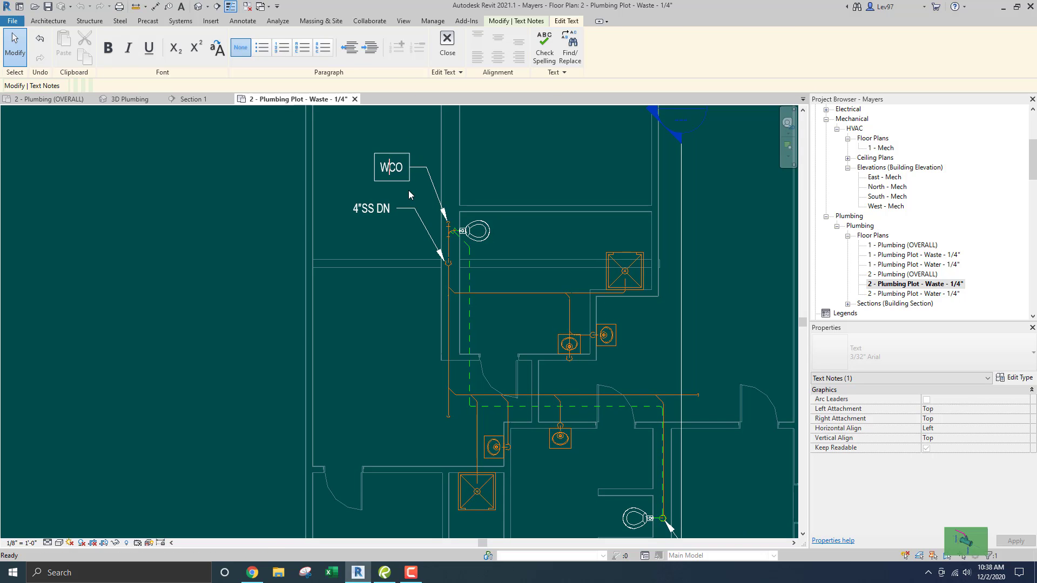
key("Escape")
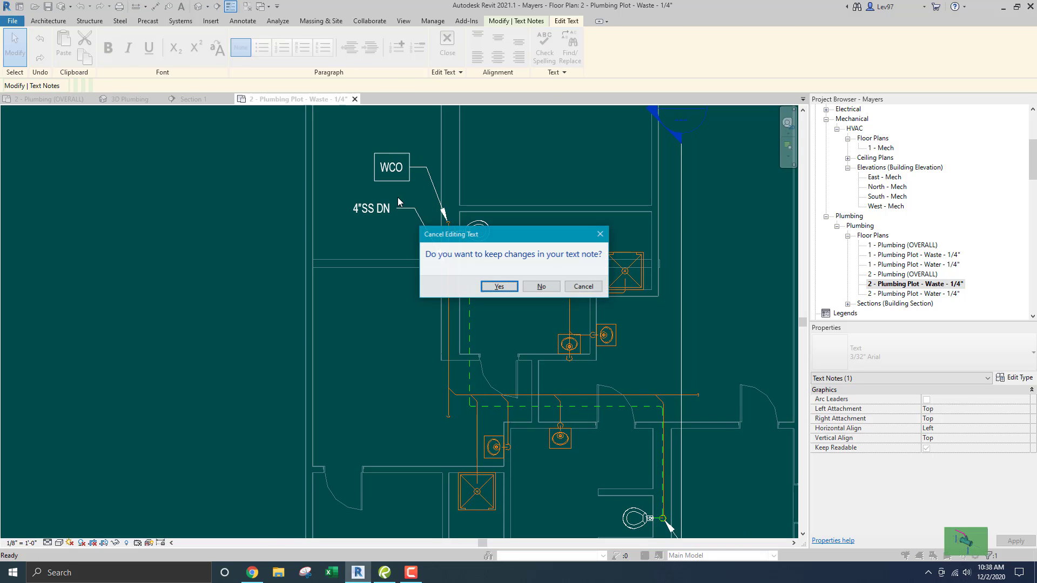
left_click(540, 286)
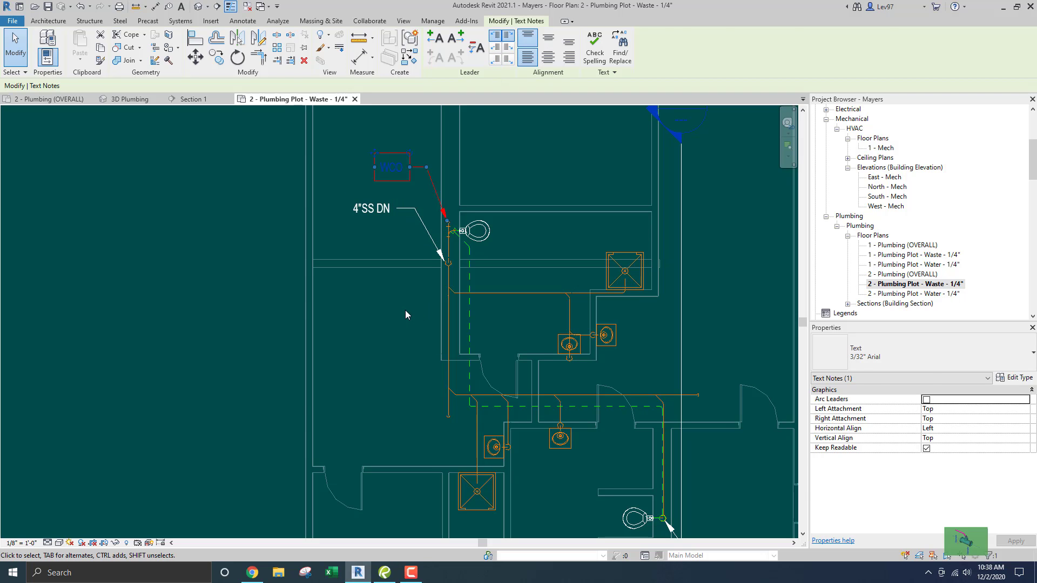
key("Escape")
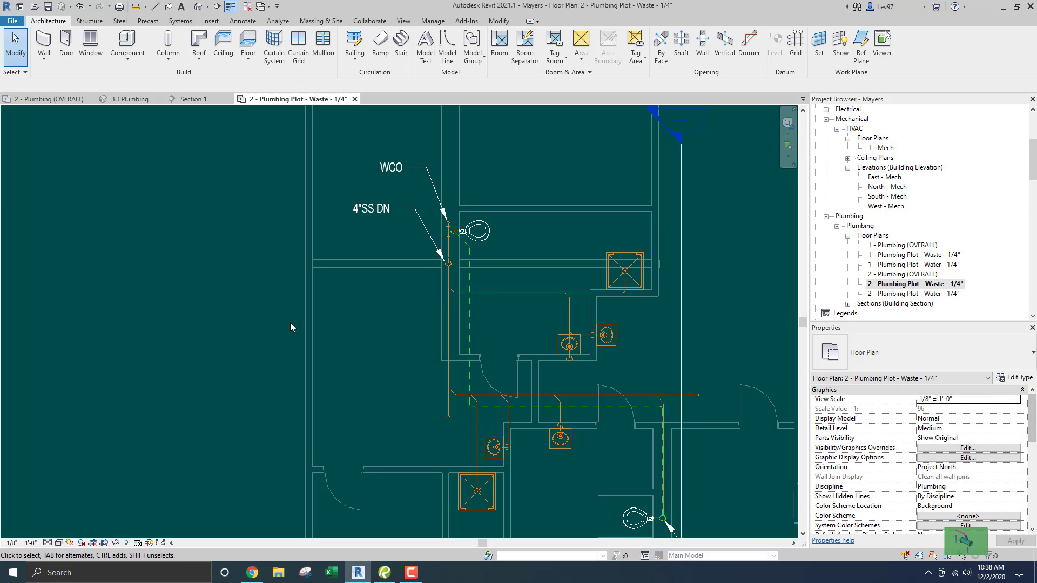
Tag the toilet beside the WCO callout by category, using a horizontal tag with an attached-end leader
left_click(242, 21)
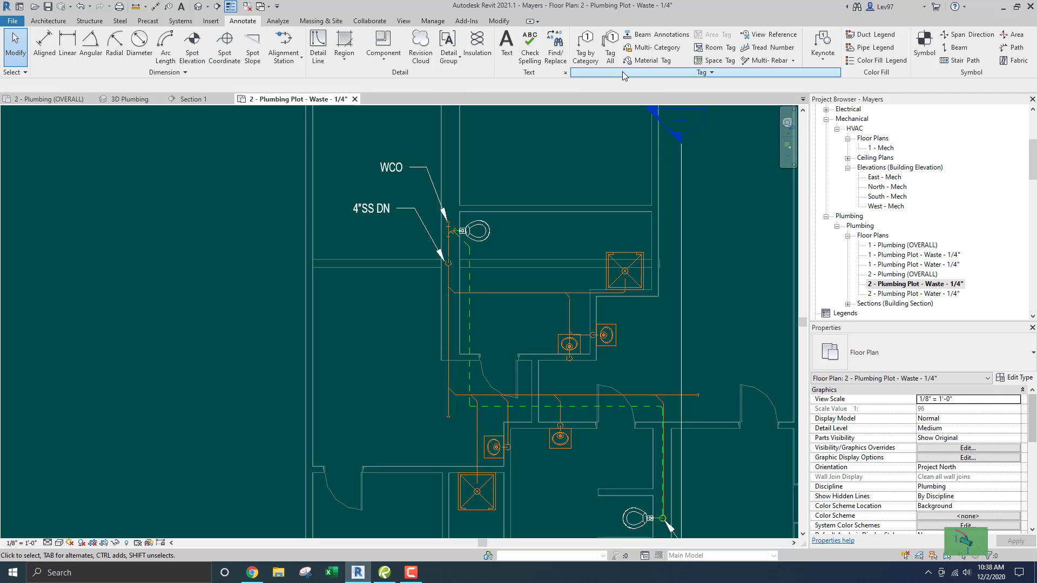
left_click(585, 53)
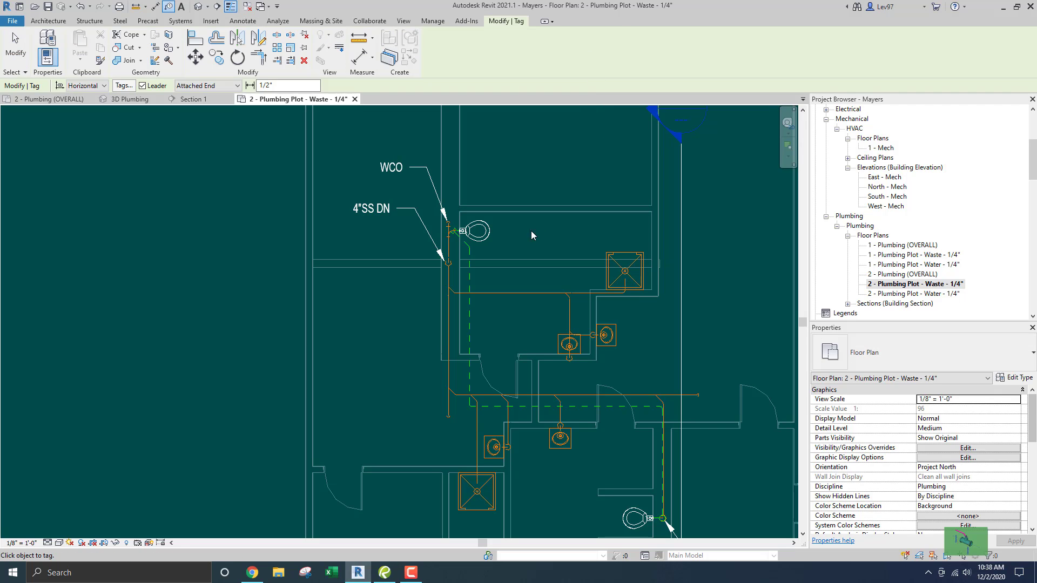
left_click(491, 239)
key("Escape")
key("Escape")
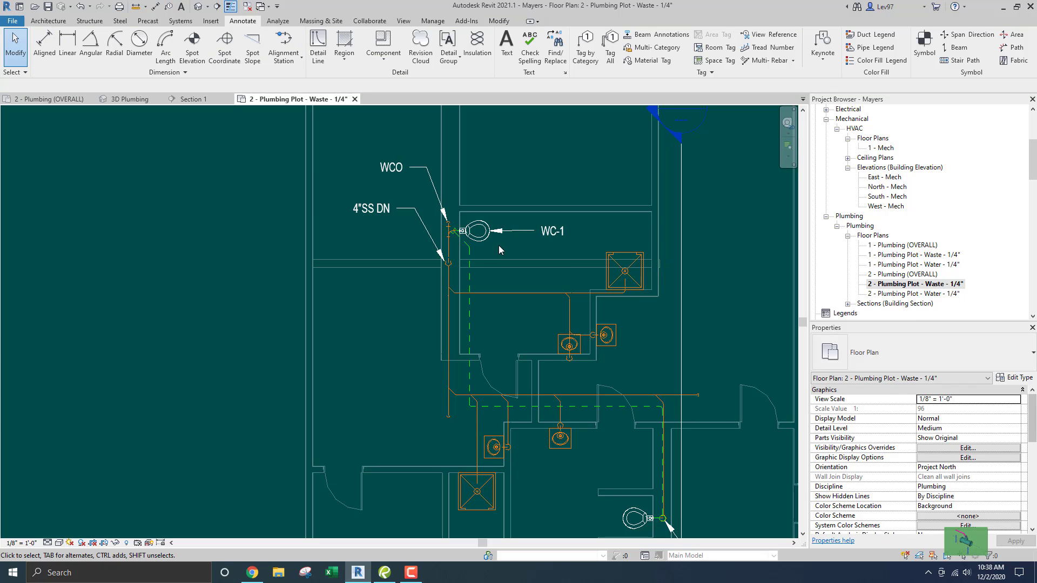
Check the editable value of the toilet's WC-1 tag, then open the WCO text note's text for comparison
double_click(556, 231)
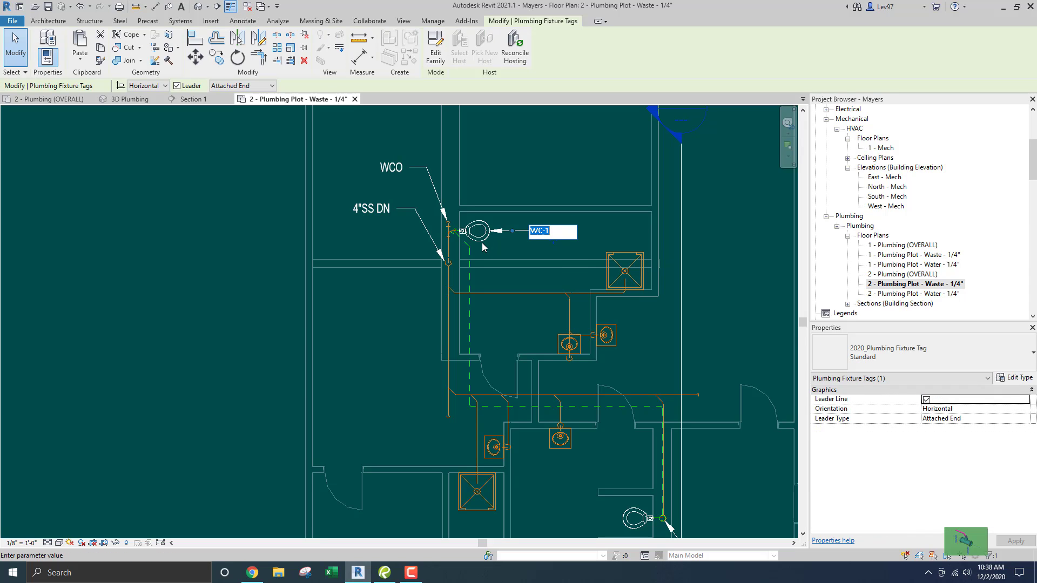
key("Return")
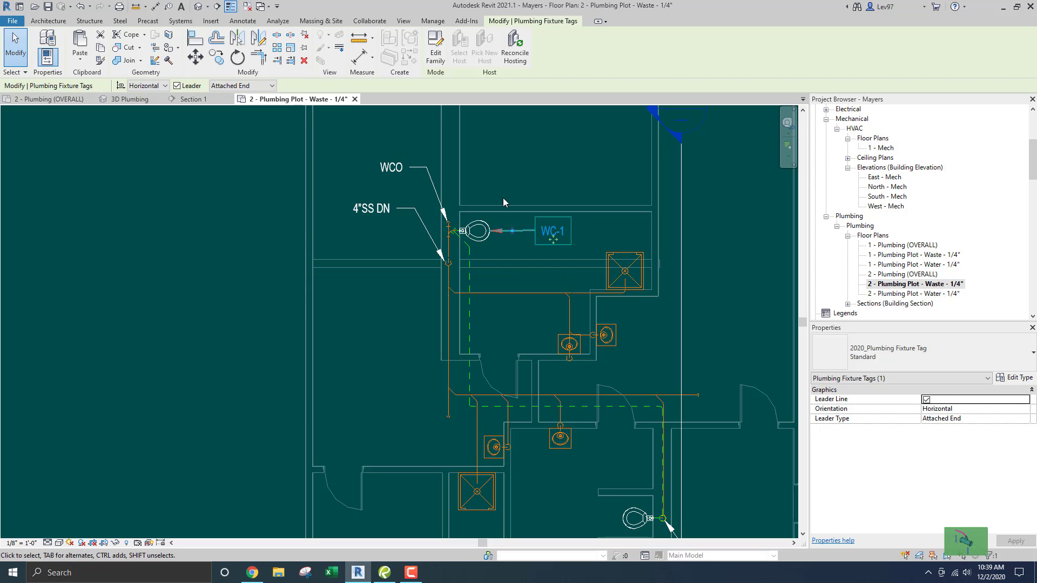
double_click(391, 168)
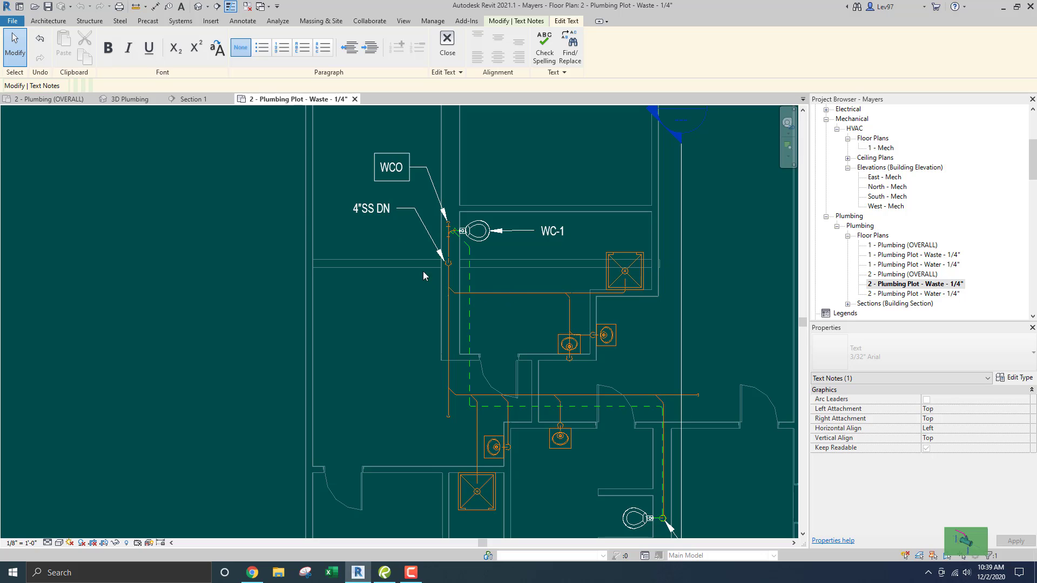
Tag the horizontal sanitary pipe in the upper bathroom by category with a Free End leader, placing the tag below the pipe
left_click(242, 20)
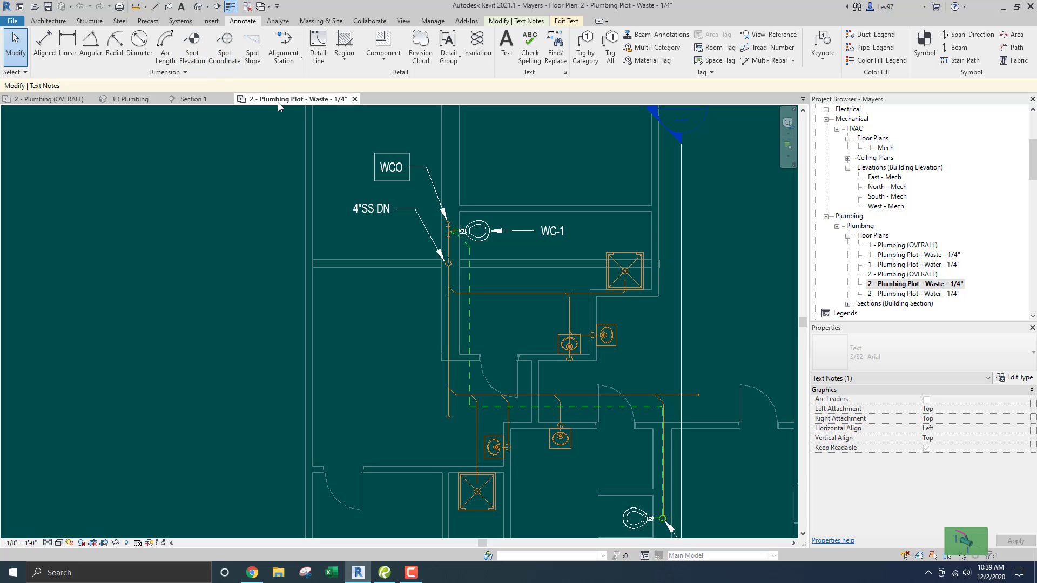
left_click(589, 59)
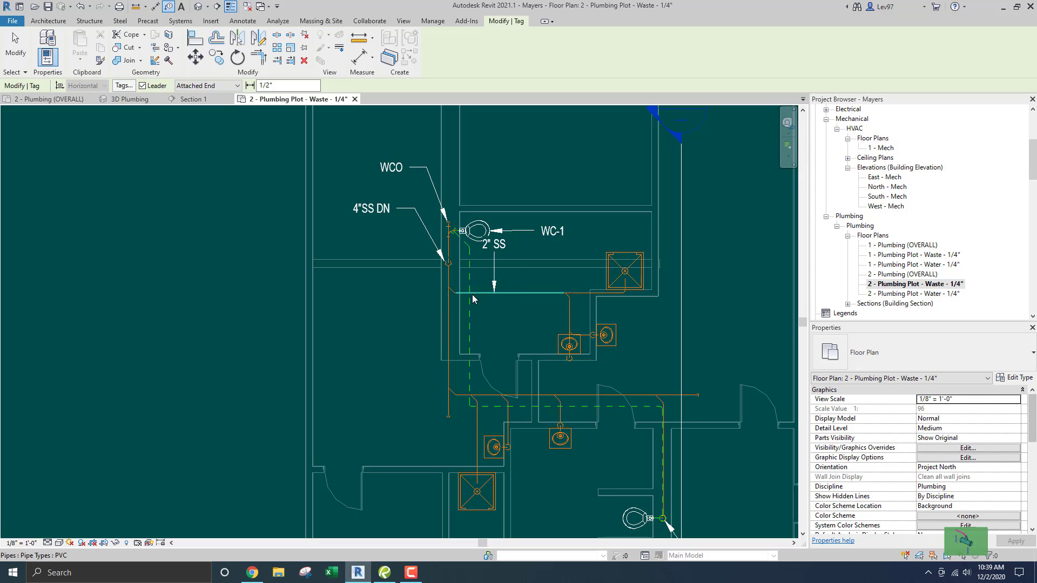
left_click(237, 86)
left_click(199, 105)
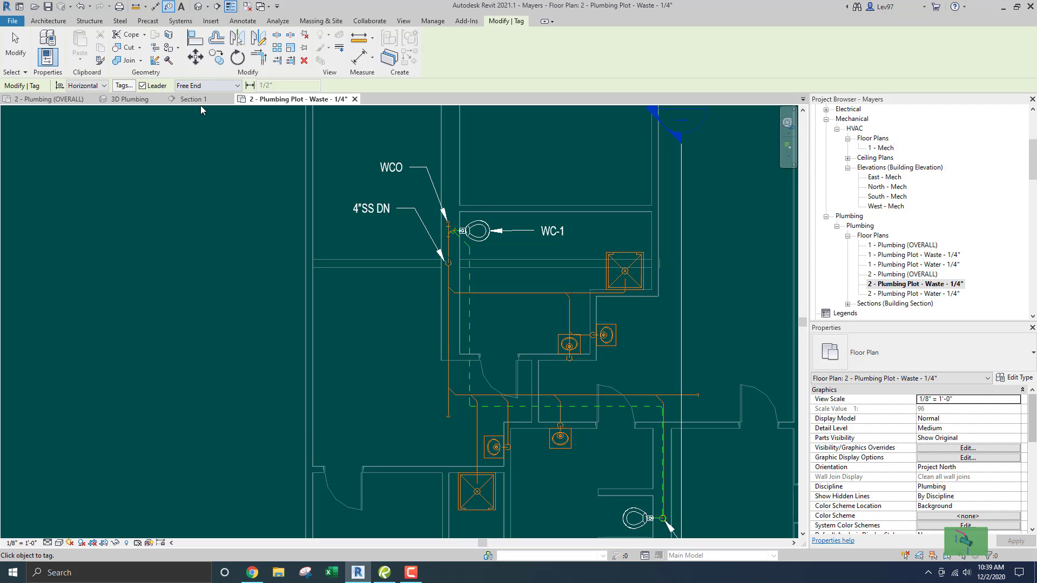
left_click(492, 294)
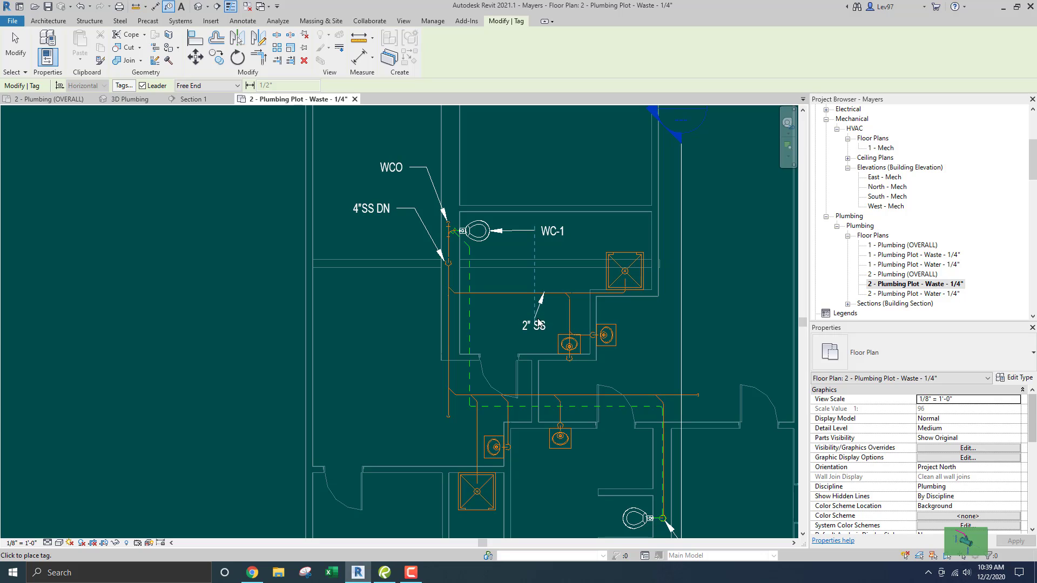
left_click(528, 323)
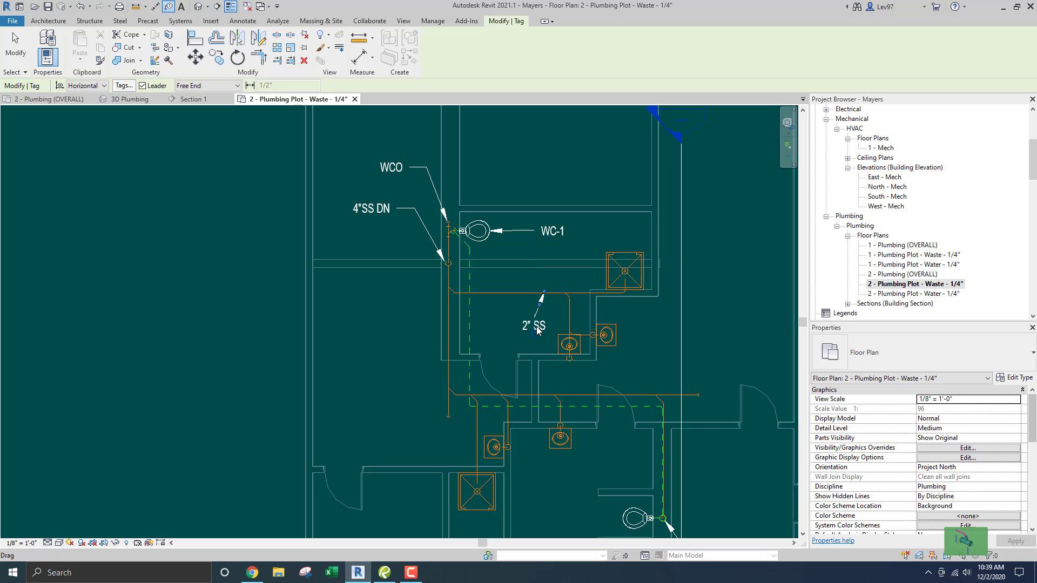
Bend the leader of the 2" SS pipe tag so its text sits farther left, and delete the toilet's WC-1 tag
mouse_move(537, 336)
left_mouse_down()
mouse_move(508, 336)
mouse_move(530, 317)
mouse_move(531, 326)
left_mouse_up()
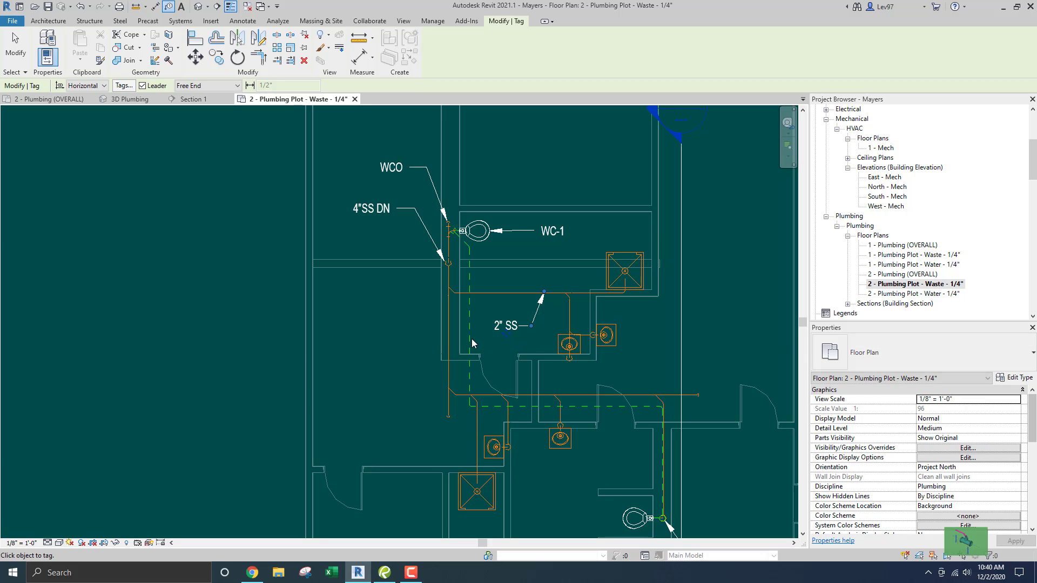
left_click(405, 327)
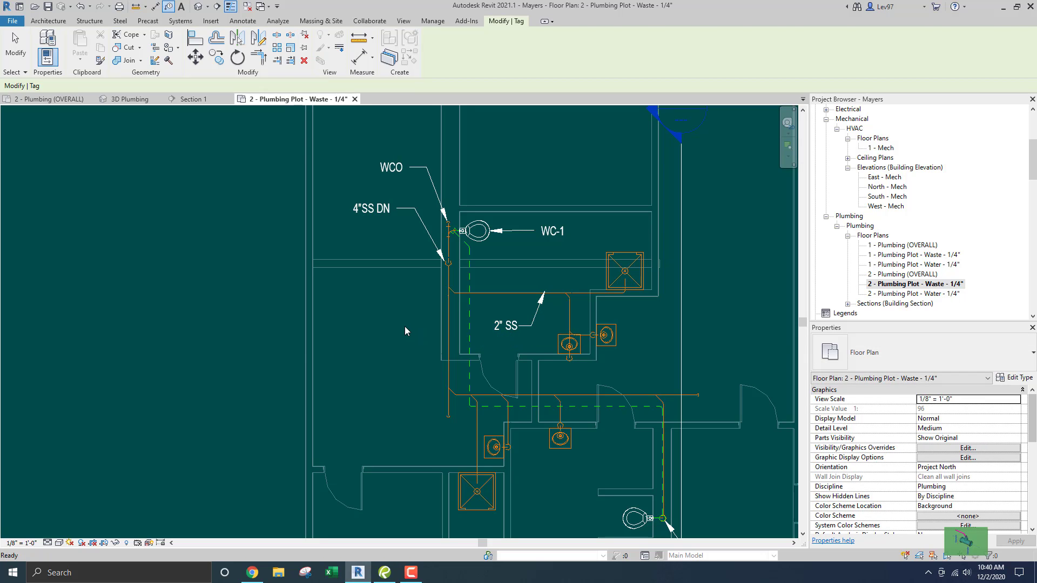
left_click(526, 230)
key("Delete")
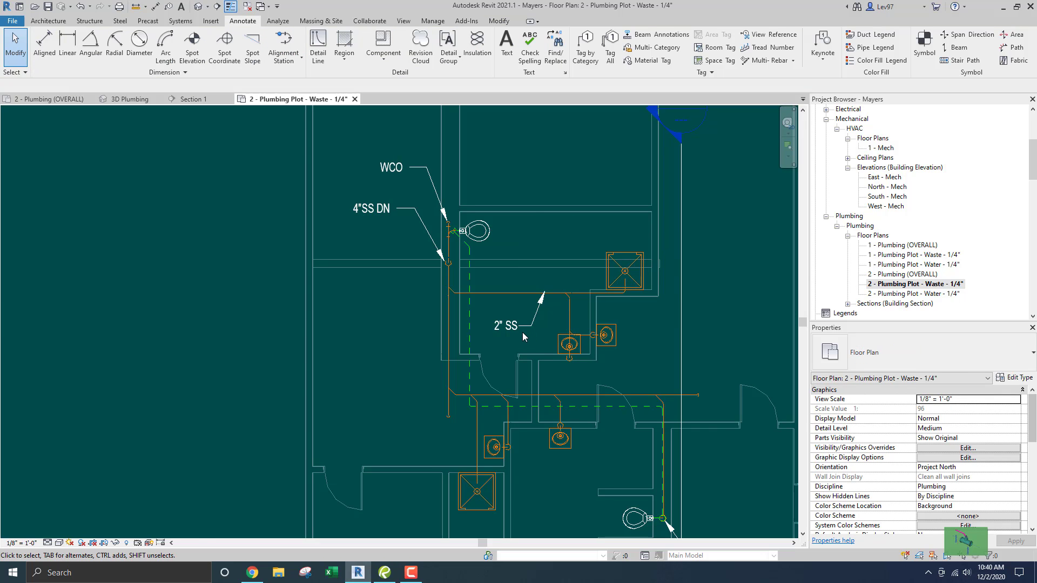
Tag the lavatory outside the upper bathroom's right wall by category, with a horizontal tag and leader to its right
left_click(539, 317)
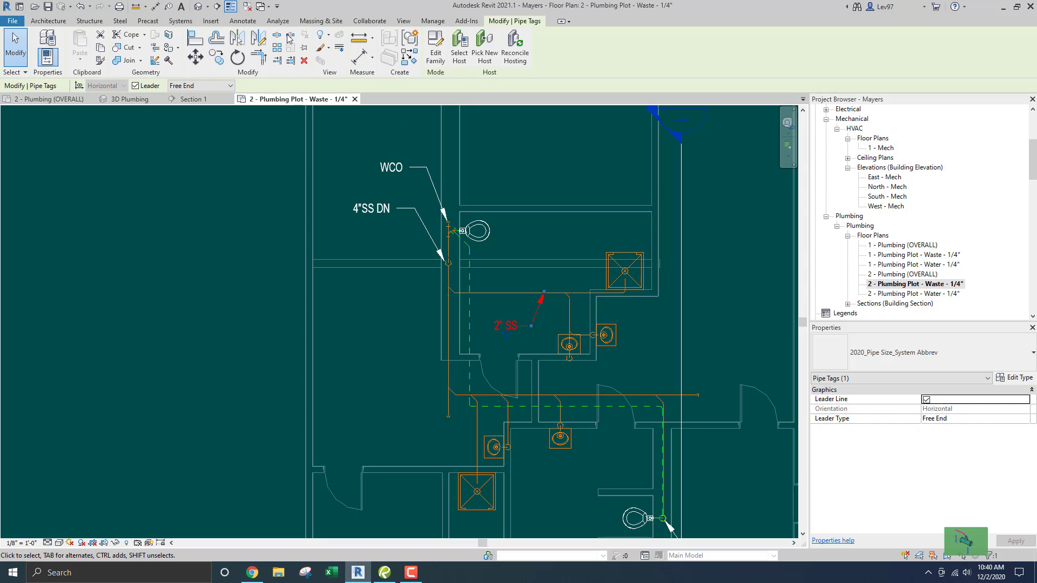
left_click(243, 21)
left_click(585, 49)
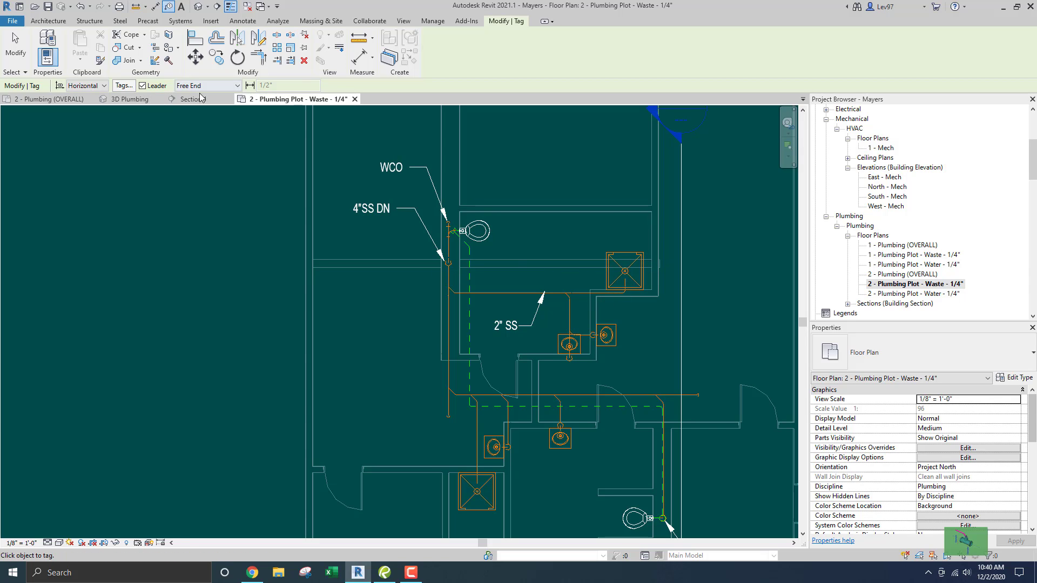
left_click(624, 335)
left_click(638, 336)
key("Escape")
key("Escape")
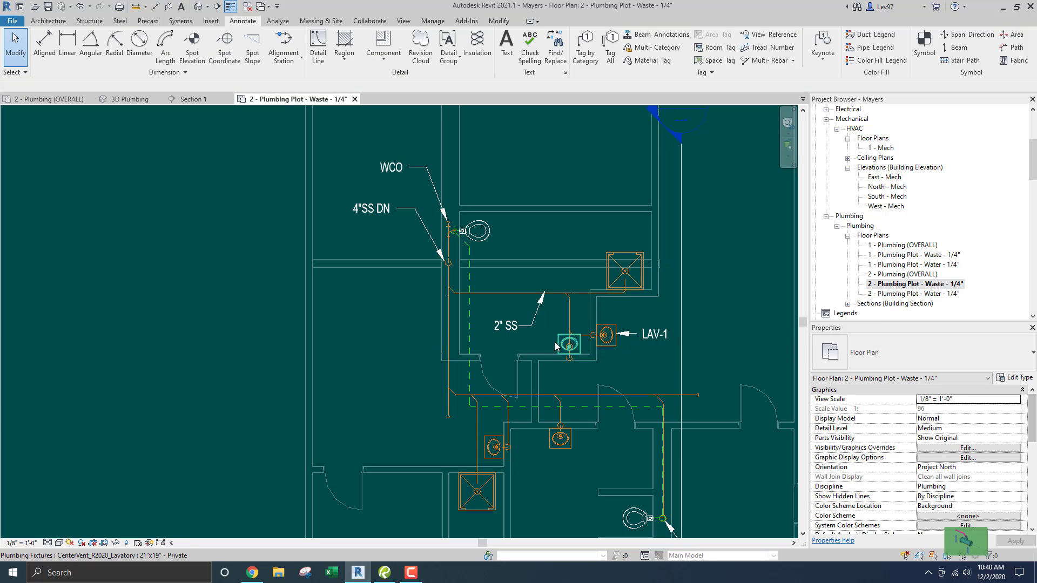
Inspect the type properties of the horizontal sanitary pipe in the upper bathroom without changing them
left_click(516, 295)
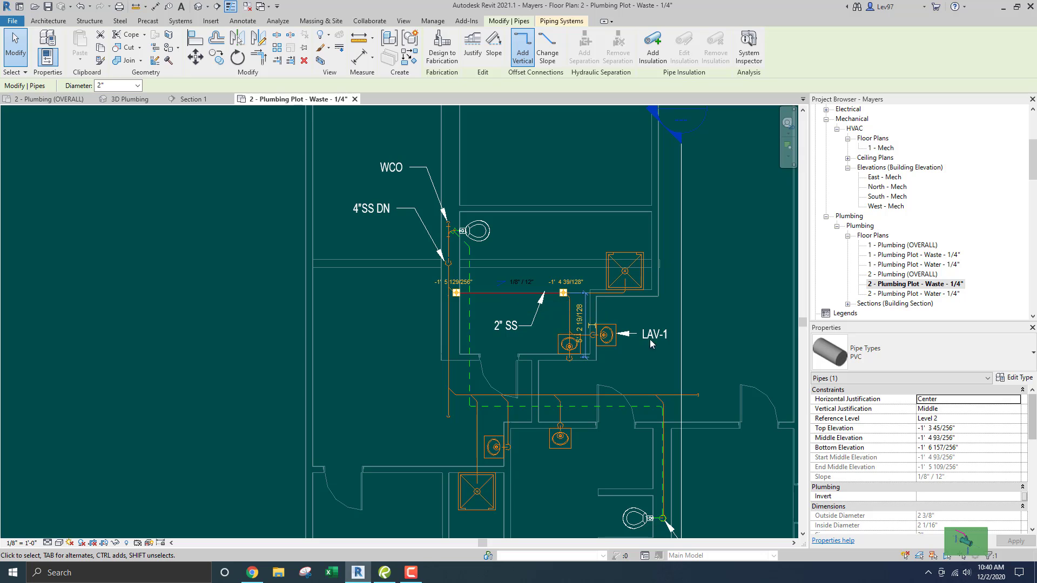
left_click(1018, 378)
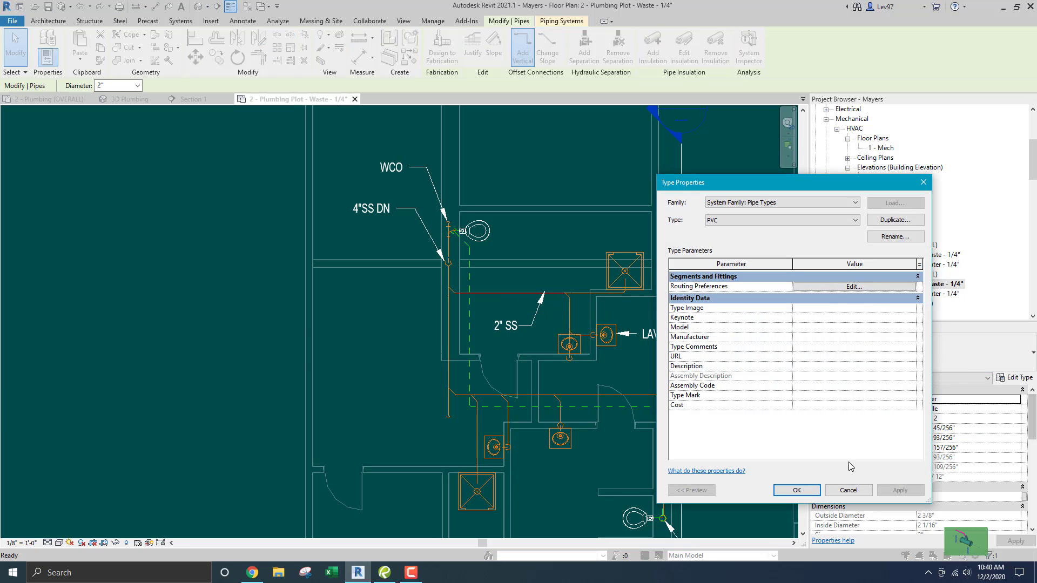
left_click(848, 490)
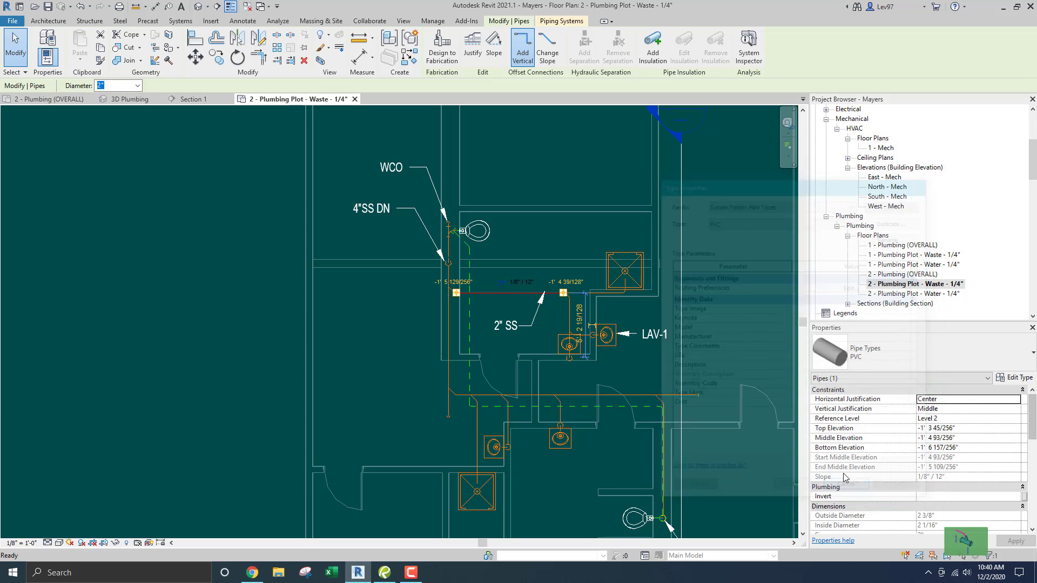
Open the 2" SS pipe tag's family for viewing, and close it without saving changes
left_click(544, 337)
double_click(507, 330)
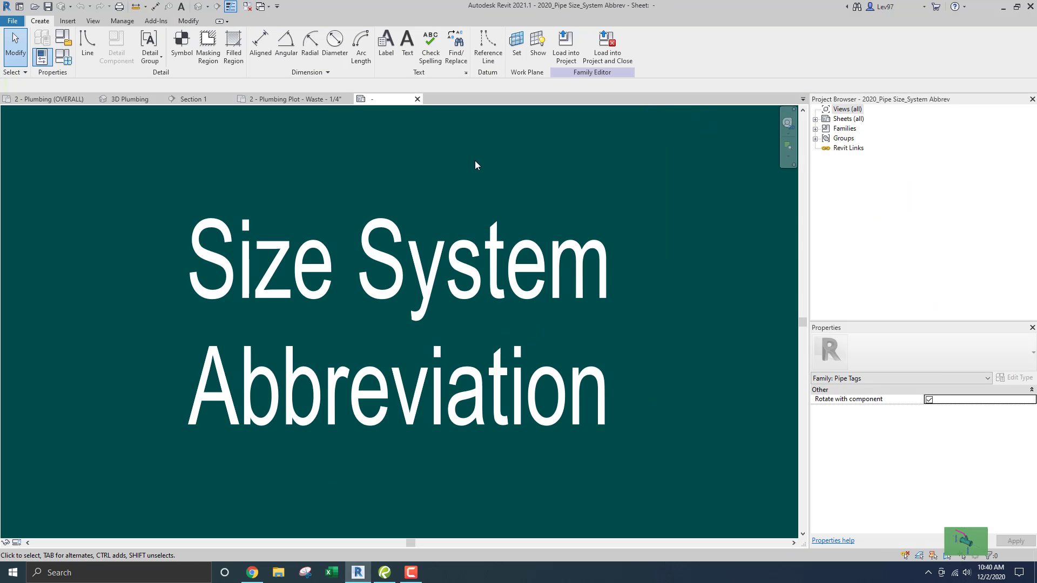
left_click(418, 99)
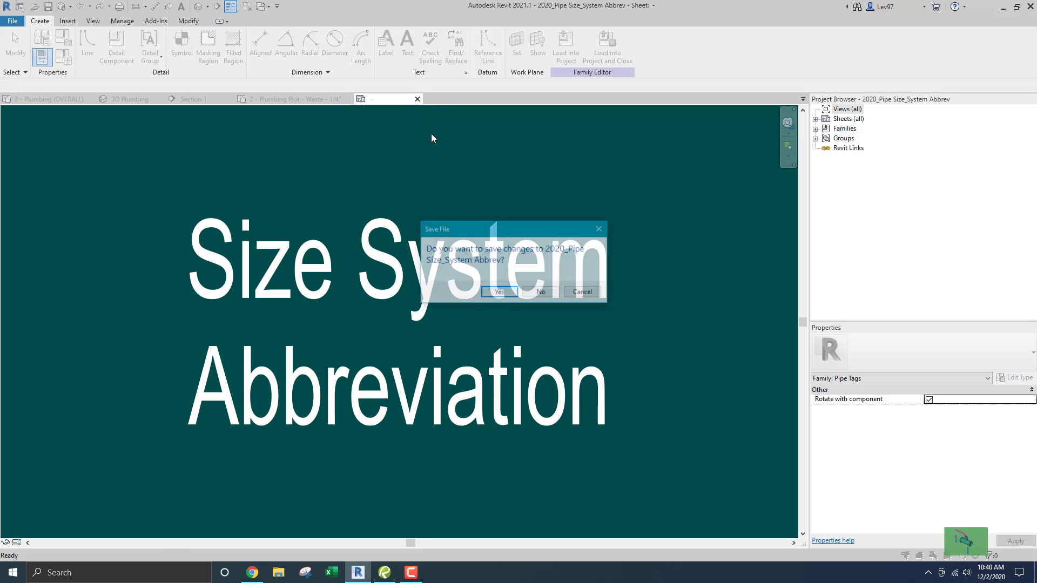
left_click(541, 292)
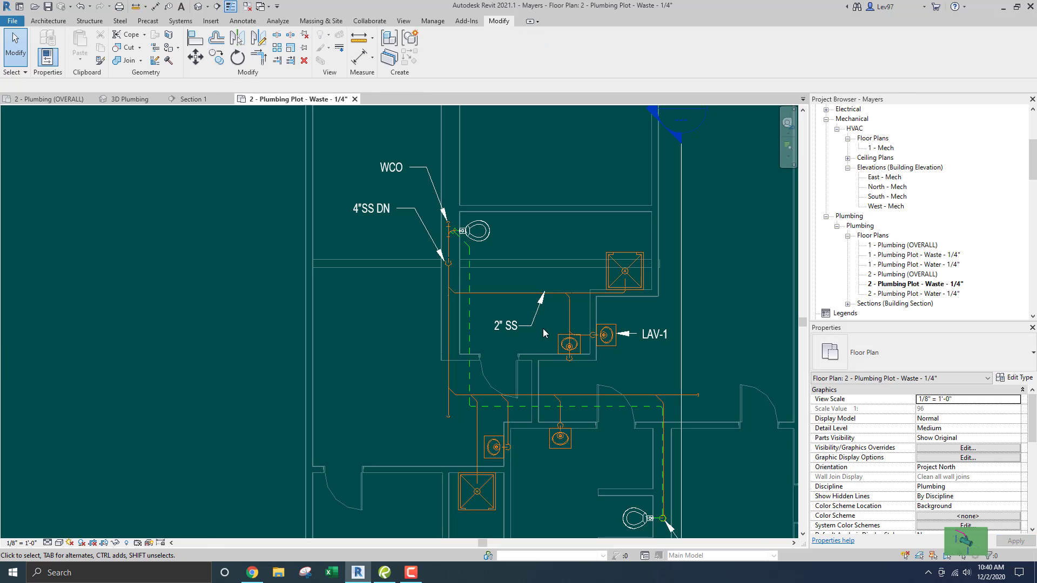
Reopen the 2" SS pipe tag's family in the family editor and dismiss the spell check
left_click(494, 330)
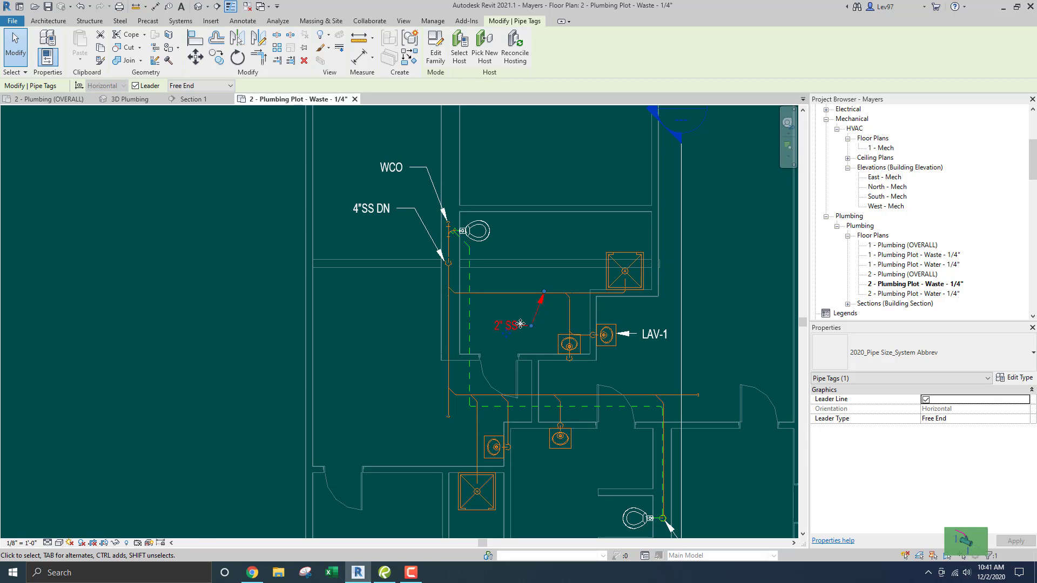
left_click(433, 59)
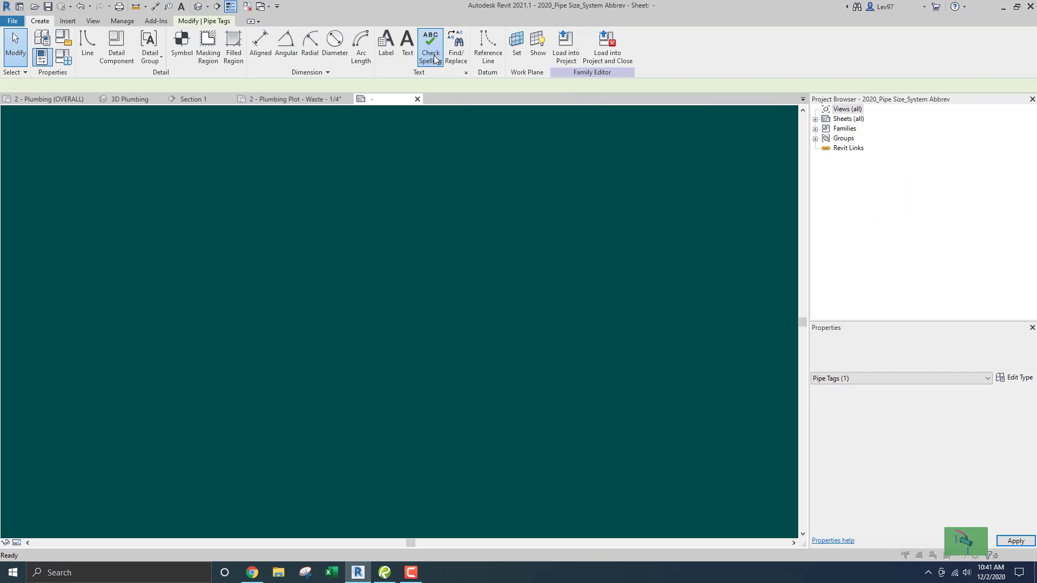
left_click(435, 58)
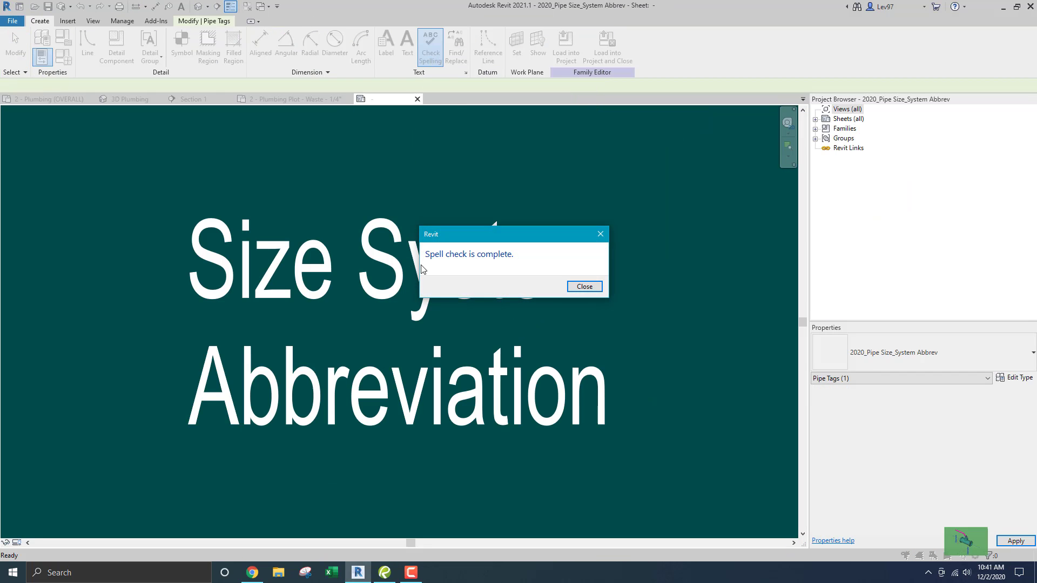
left_click(600, 234)
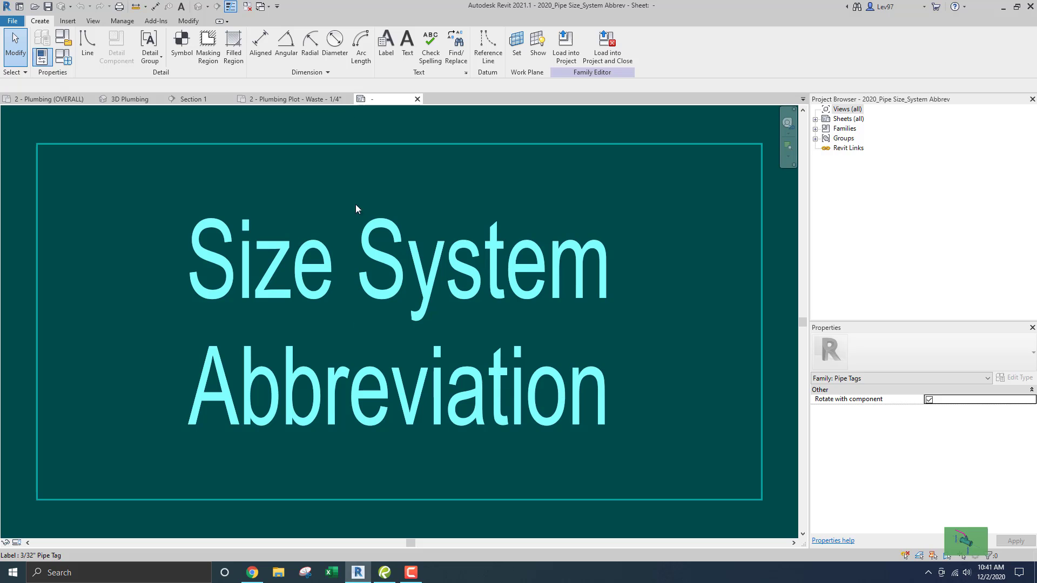
Examine which parameters make up the pipe tag's label, cancel without changes and close the tag family
left_click(387, 48)
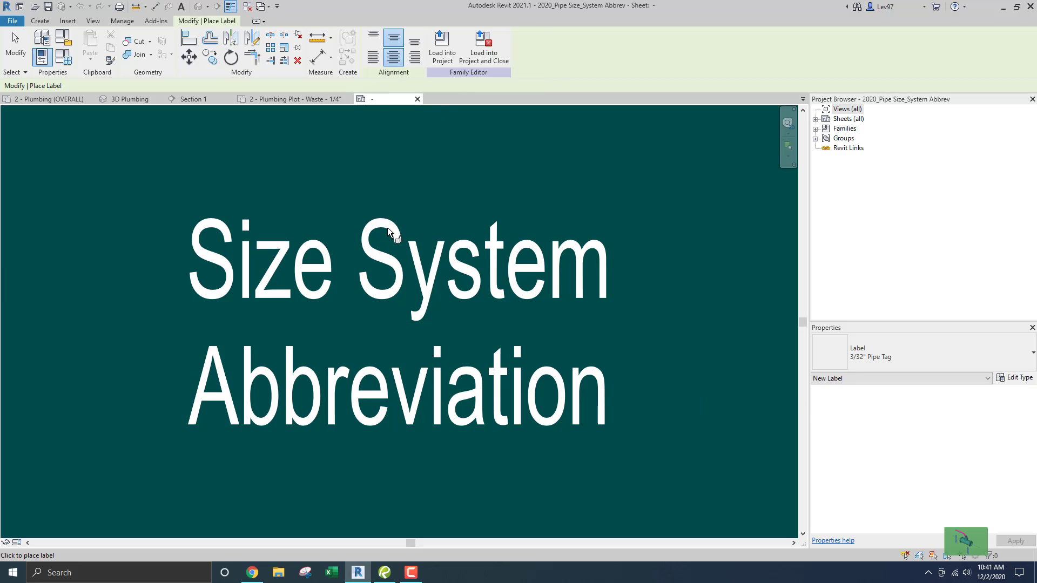
key("Escape")
left_click(353, 381)
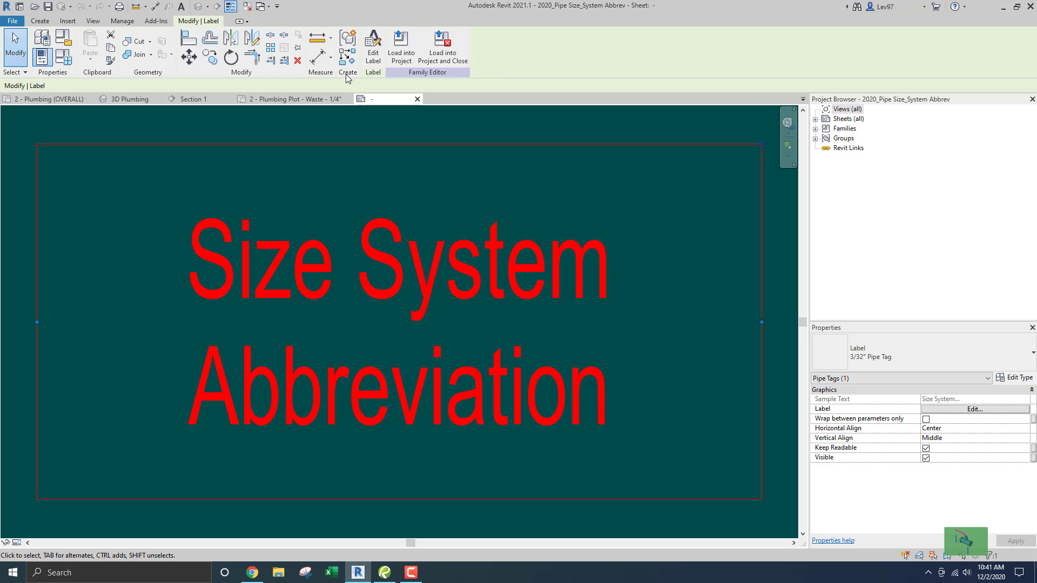
left_click(372, 54)
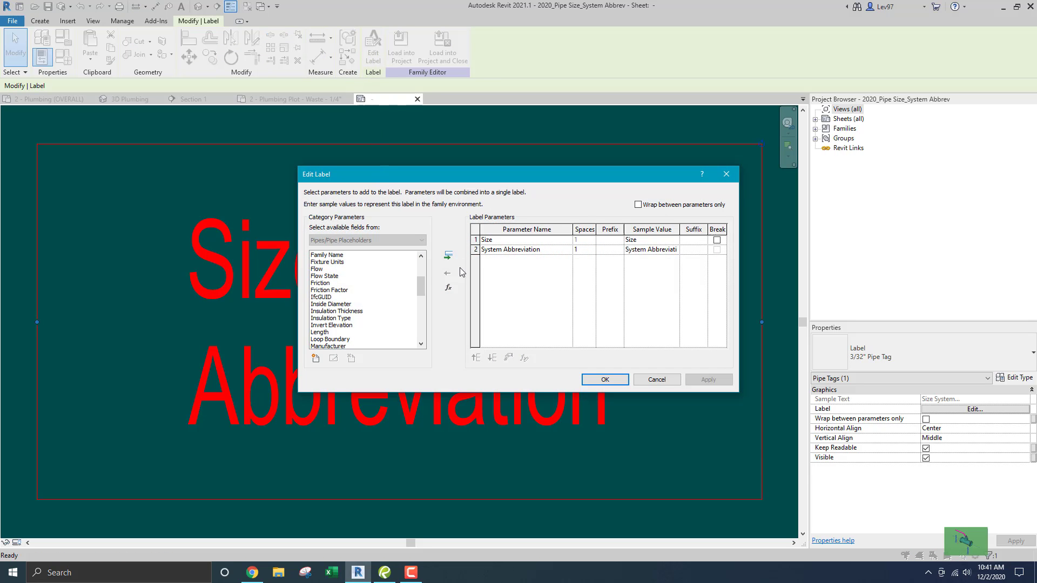
left_click(653, 381)
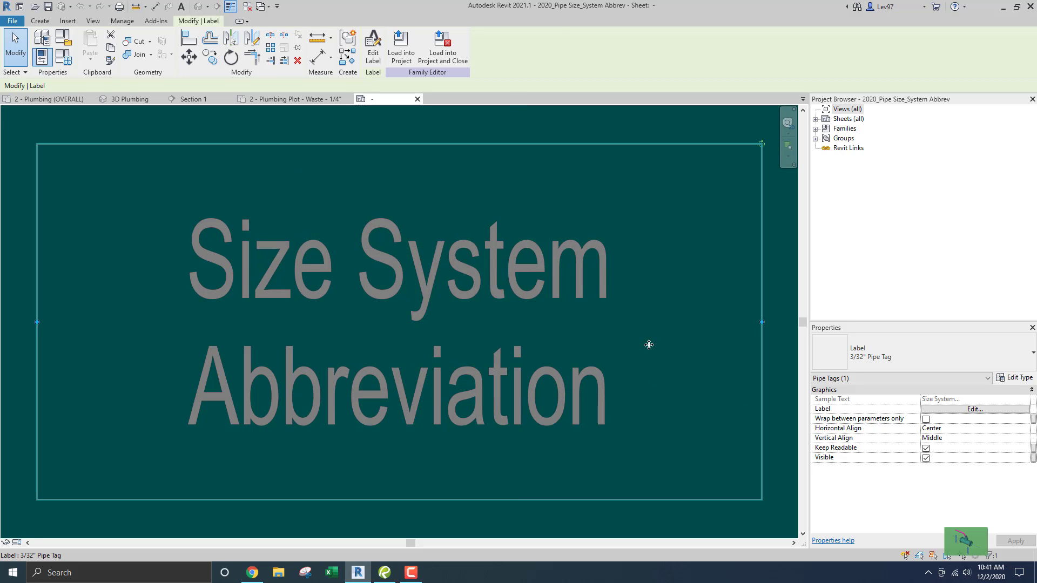
left_click(417, 99)
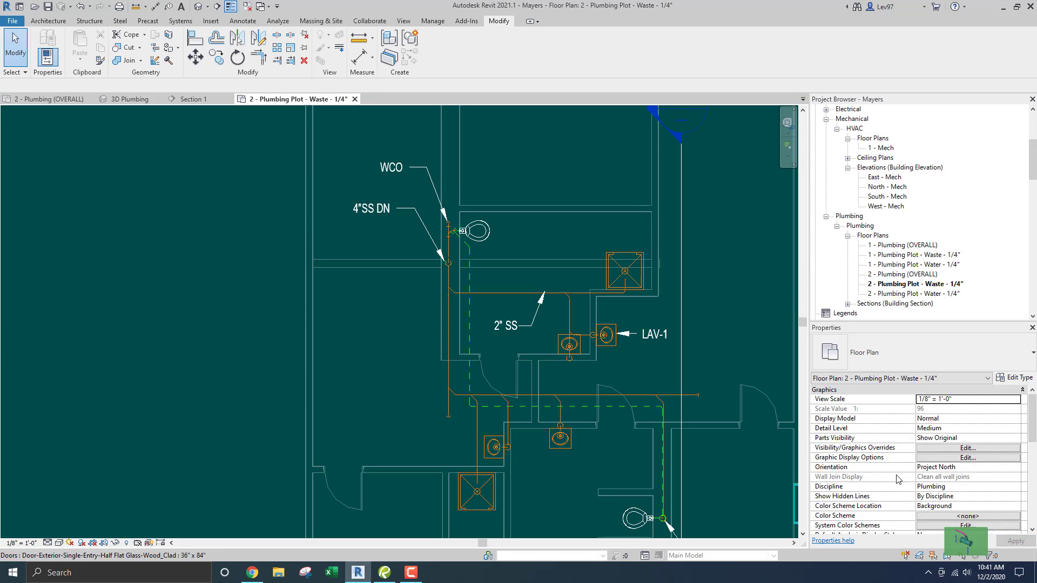
Review the dimension and mechanical properties of the horizontal sanitary pipe in the upper bathroom
left_click(511, 293)
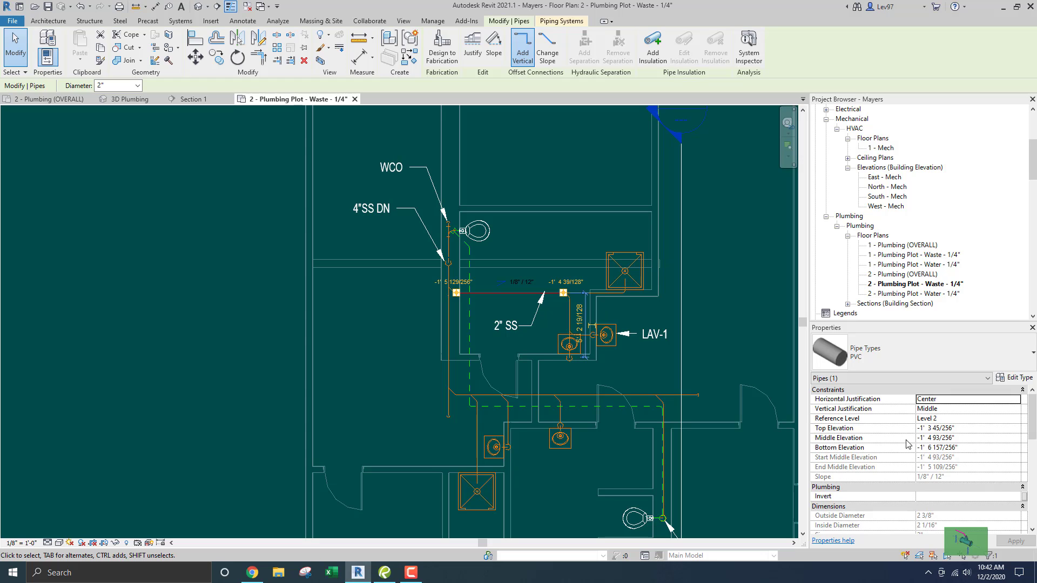
scroll(903, 454, "down", 3)
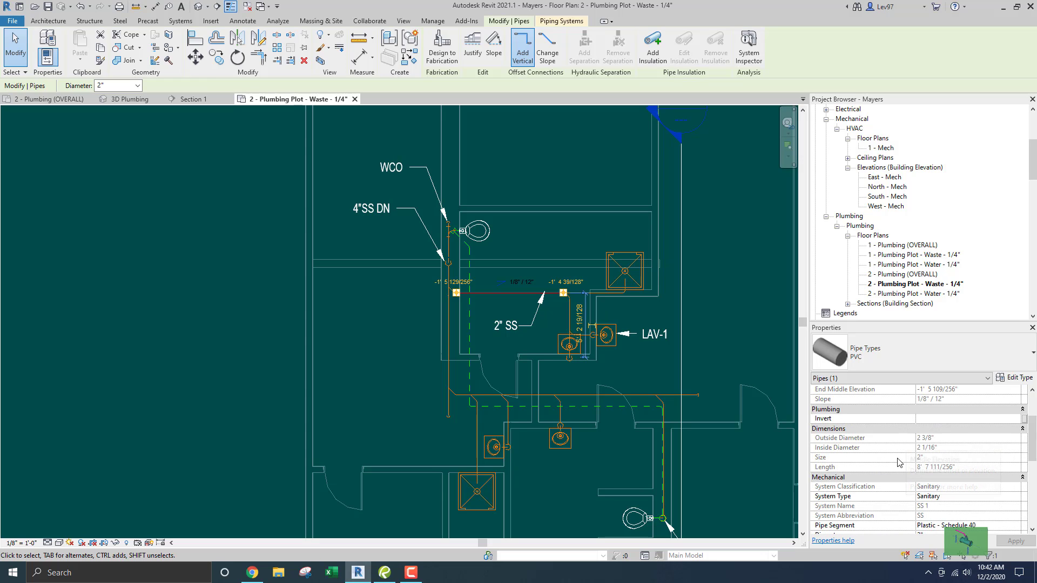
scroll(944, 436, "down", 4)
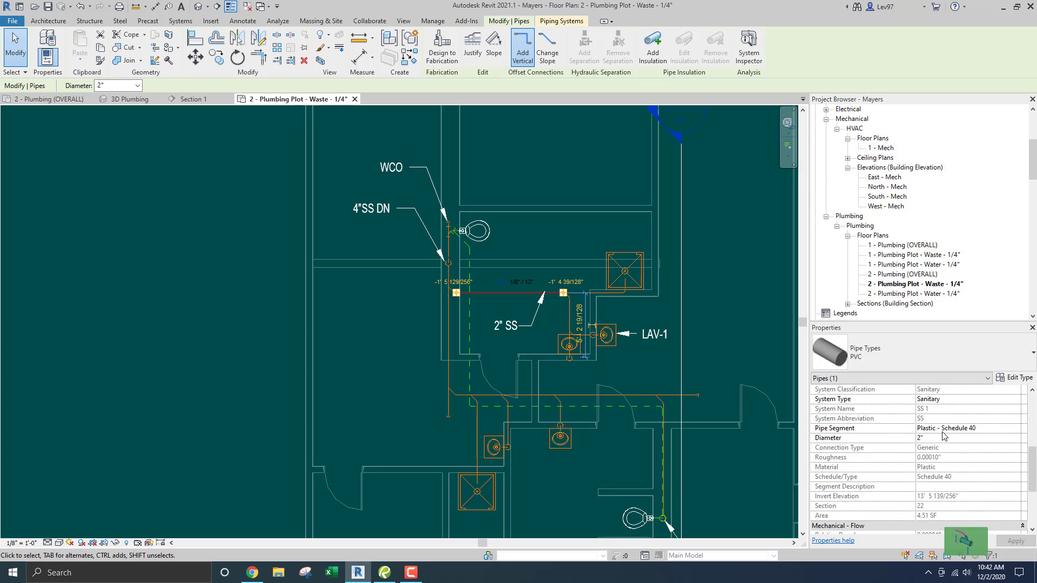
scroll(944, 435, "up", 3)
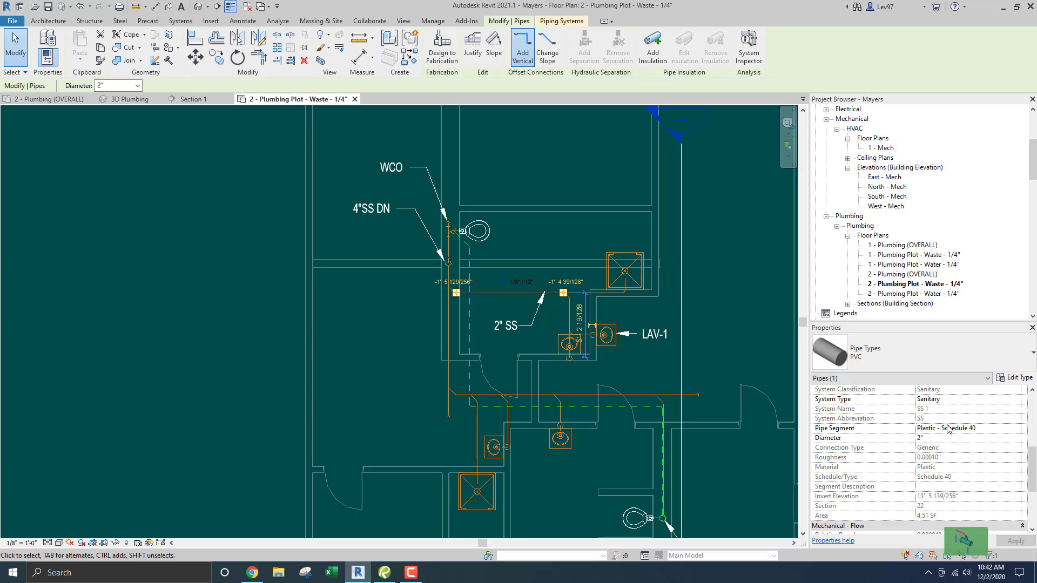
Review the routing preferences of the selected pipe's PVC type, cancelling without changes
left_click(1014, 378)
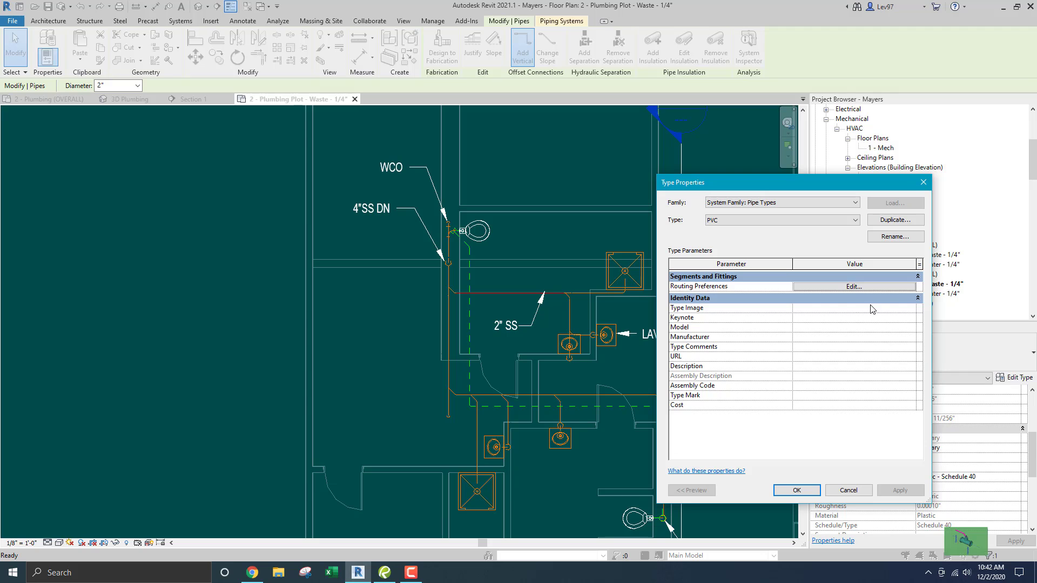
left_click(837, 287)
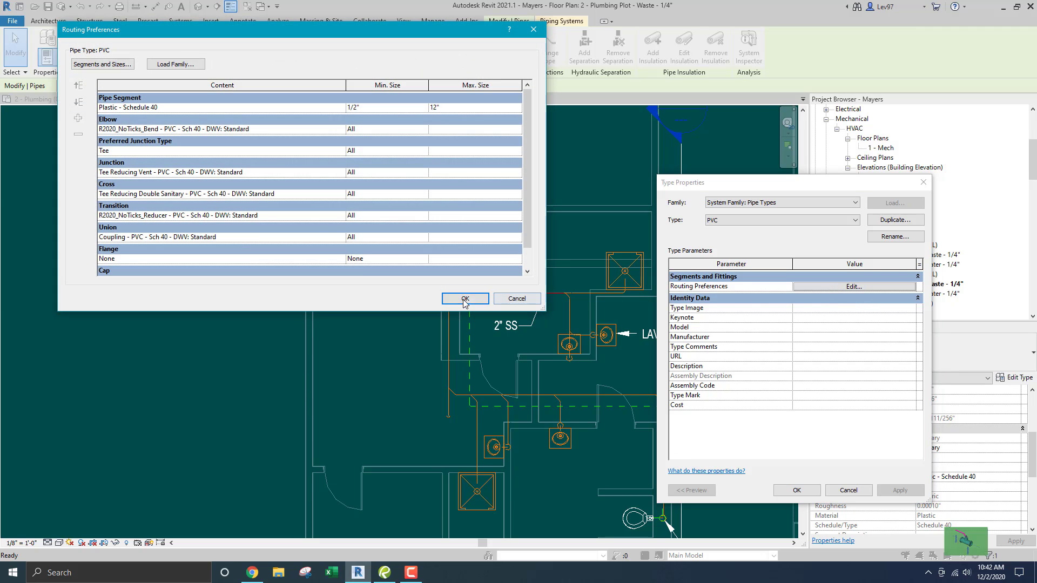
left_click(517, 298)
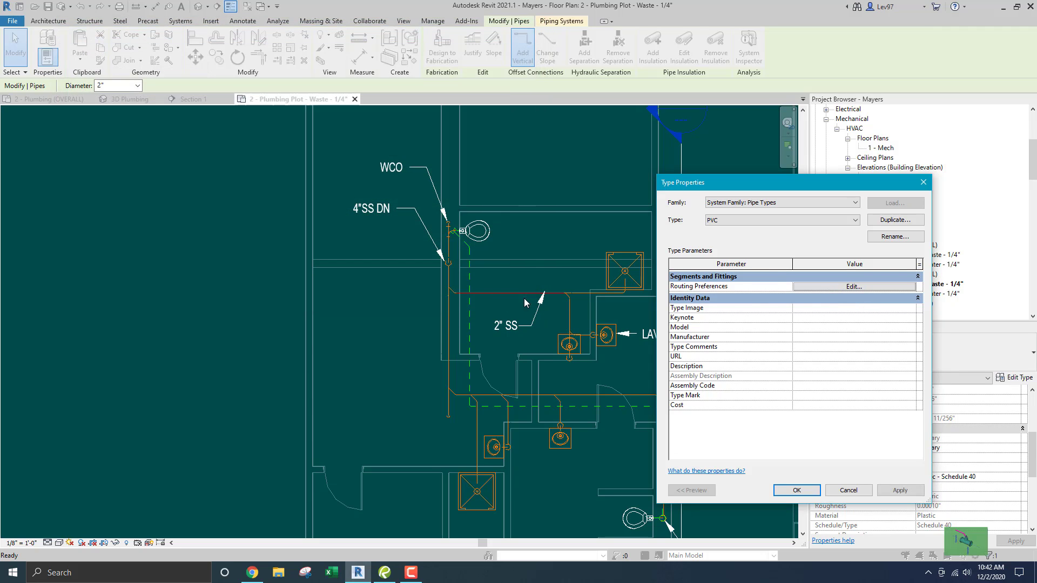
left_click(848, 490)
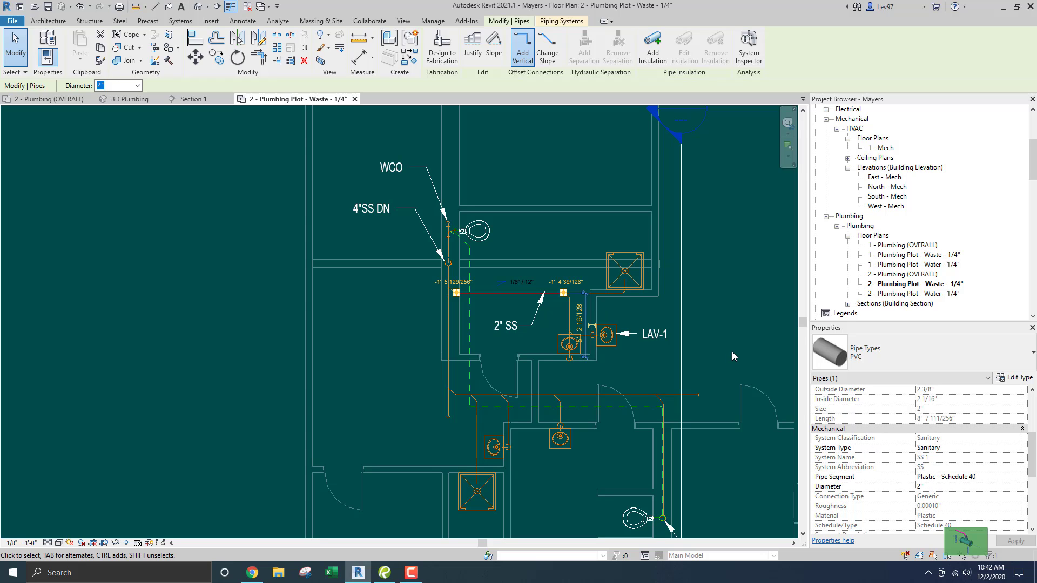
Locate the Pipes category among the project's families and expand it to show the pipe types
left_click(836, 268)
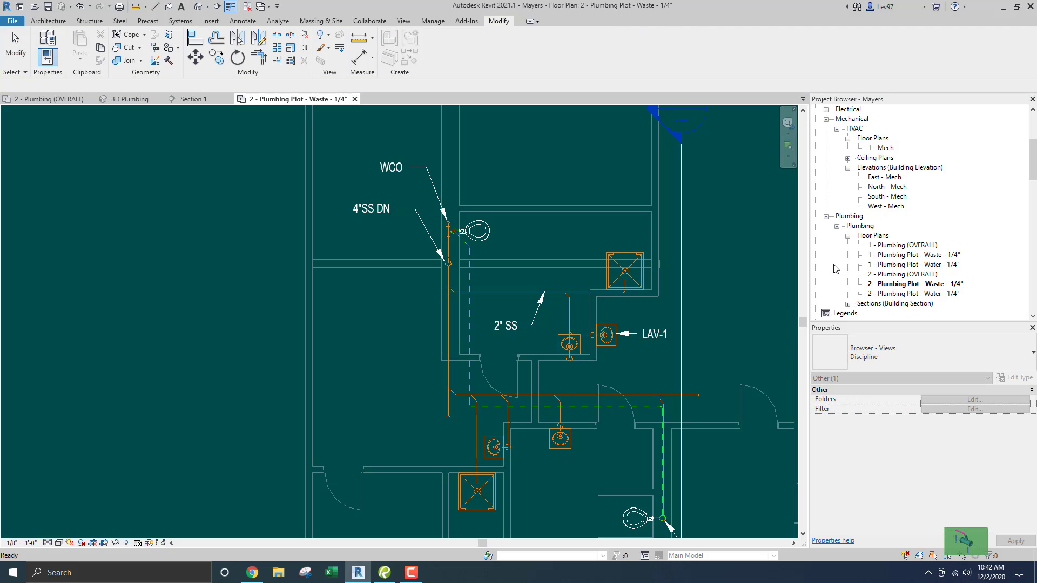
scroll(842, 269, "down", 3)
scroll(854, 269, "down", 3)
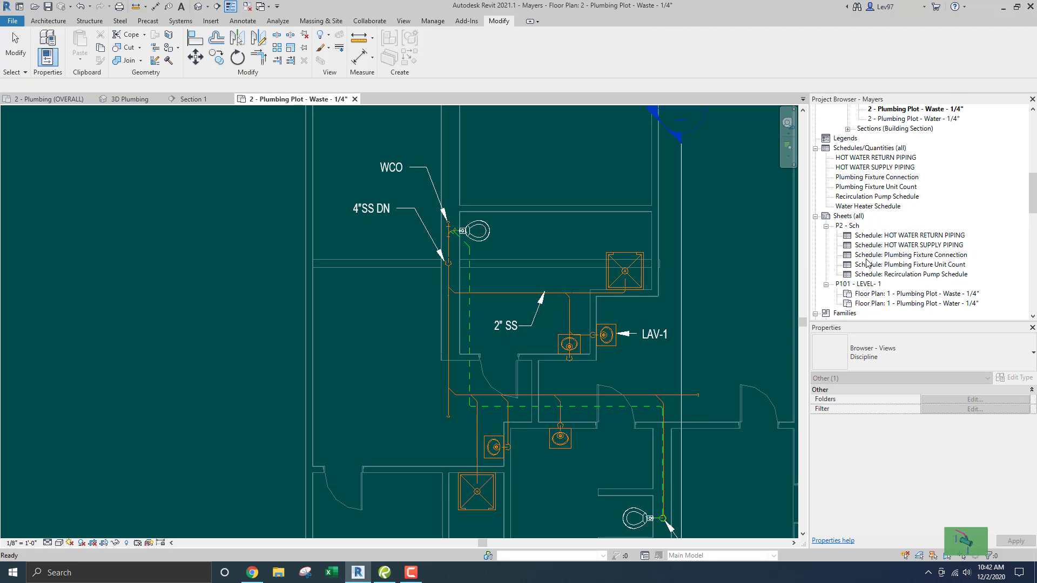
scroll(864, 273, "down", 3)
scroll(869, 271, "down", 6)
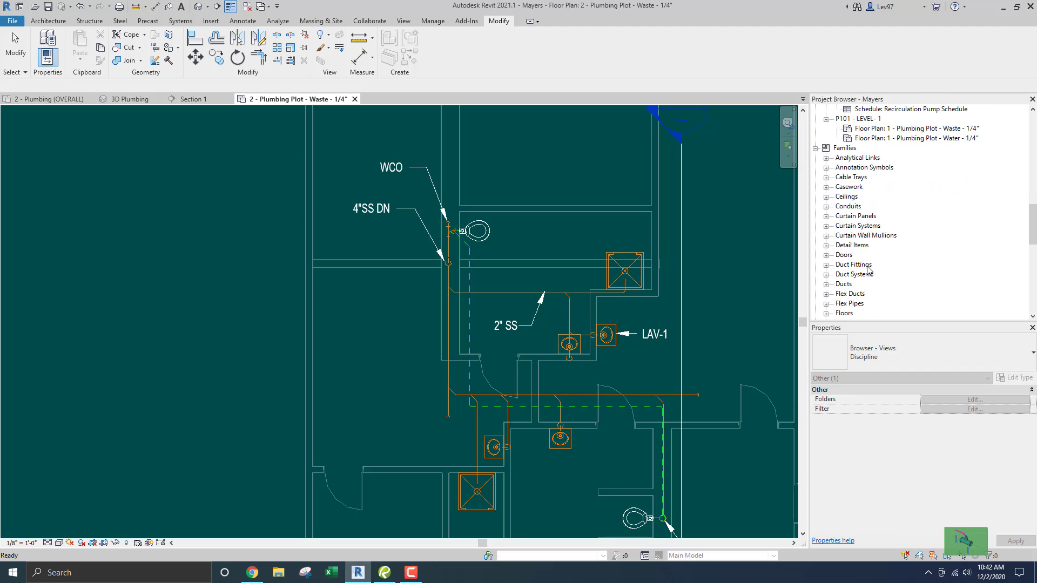
scroll(871, 270, "down", 1)
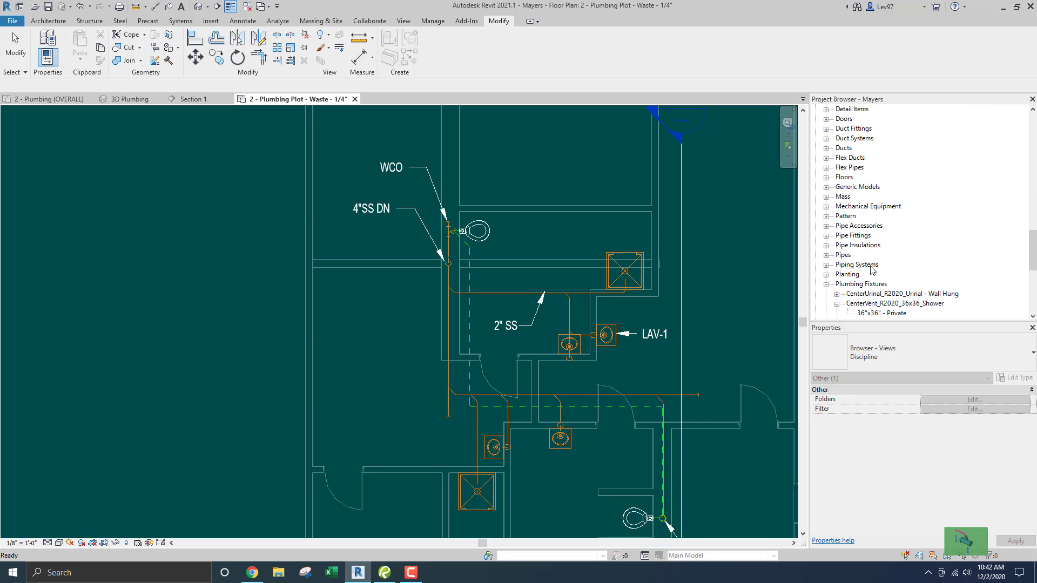
scroll(886, 254, "down", 1)
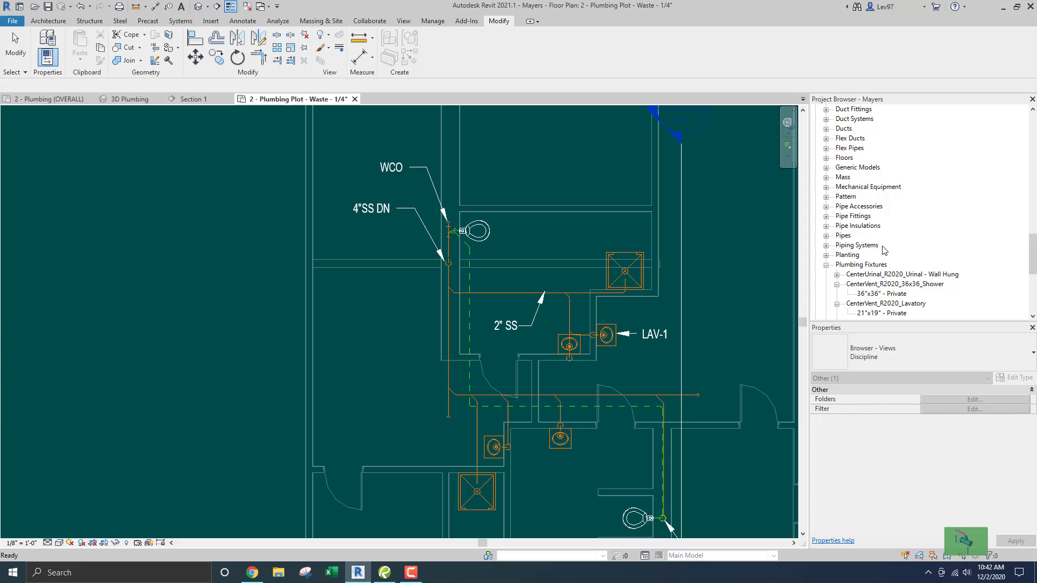
left_click(826, 236)
left_click(826, 236)
left_click(825, 236)
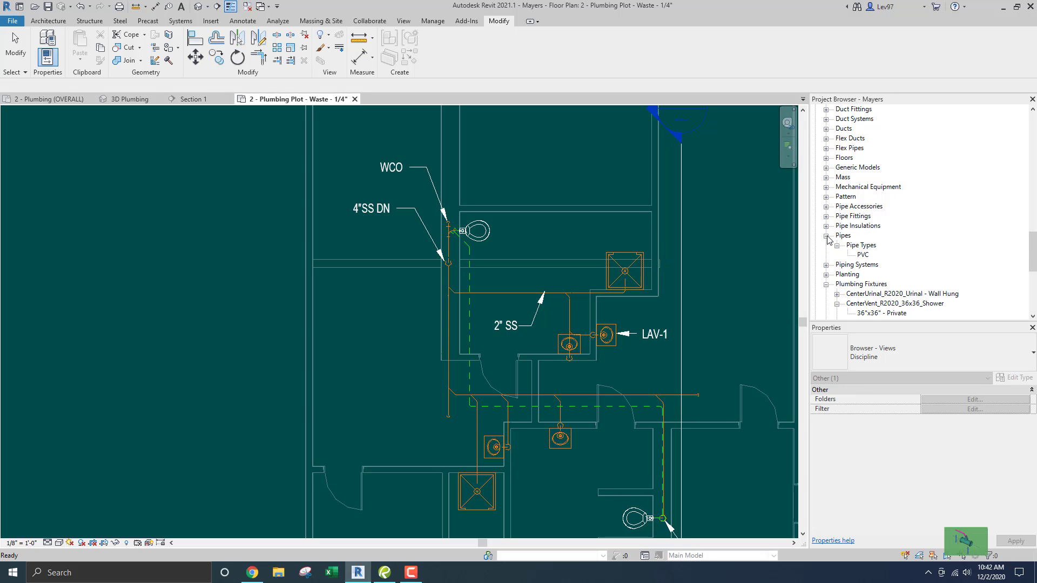
Collapse the Pipes category and expand Piping Systems to list the project's piping system types
left_click(826, 236)
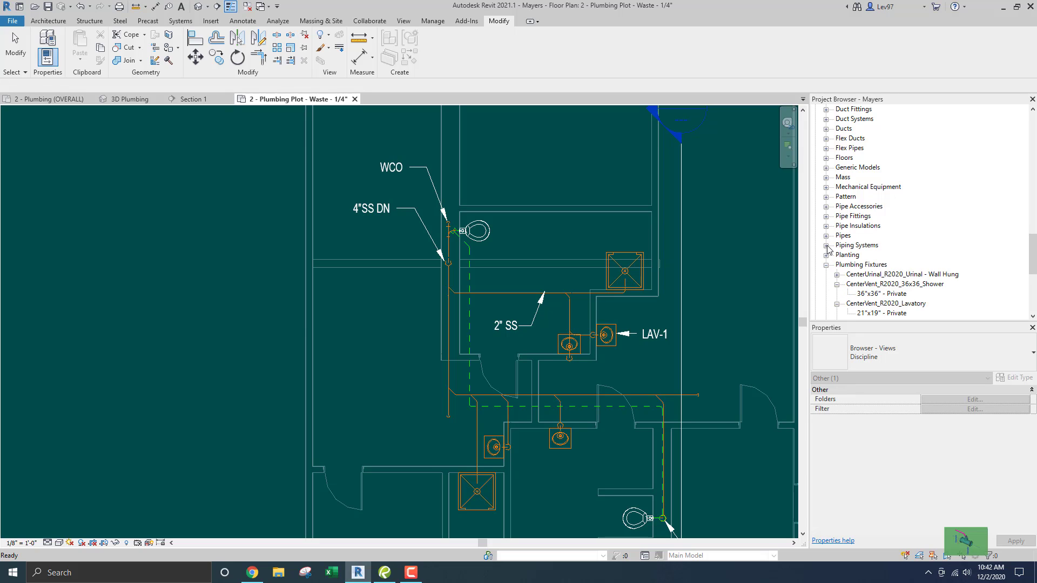
left_click(826, 246)
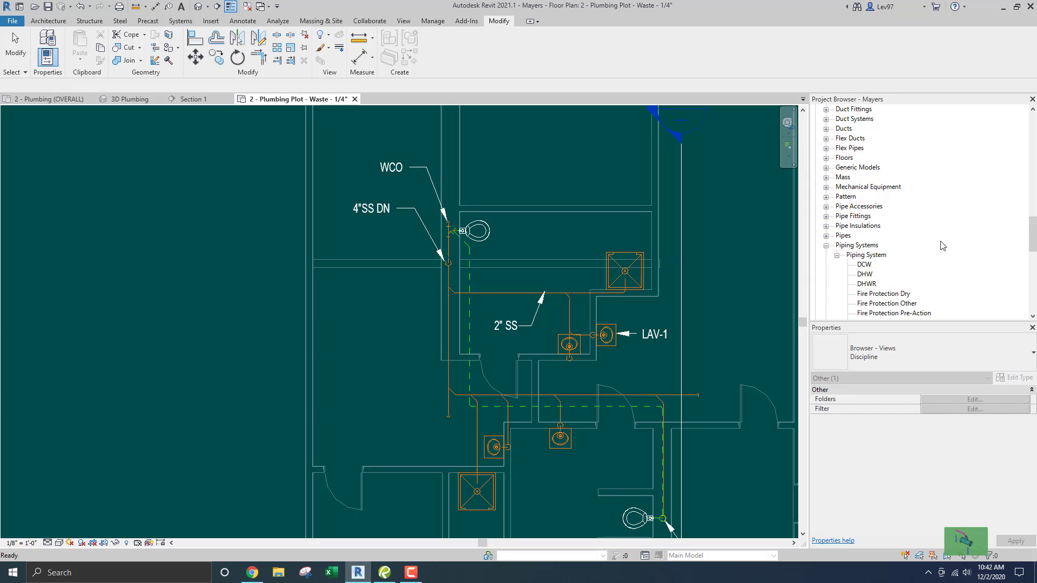
scroll(942, 246, "down", 4)
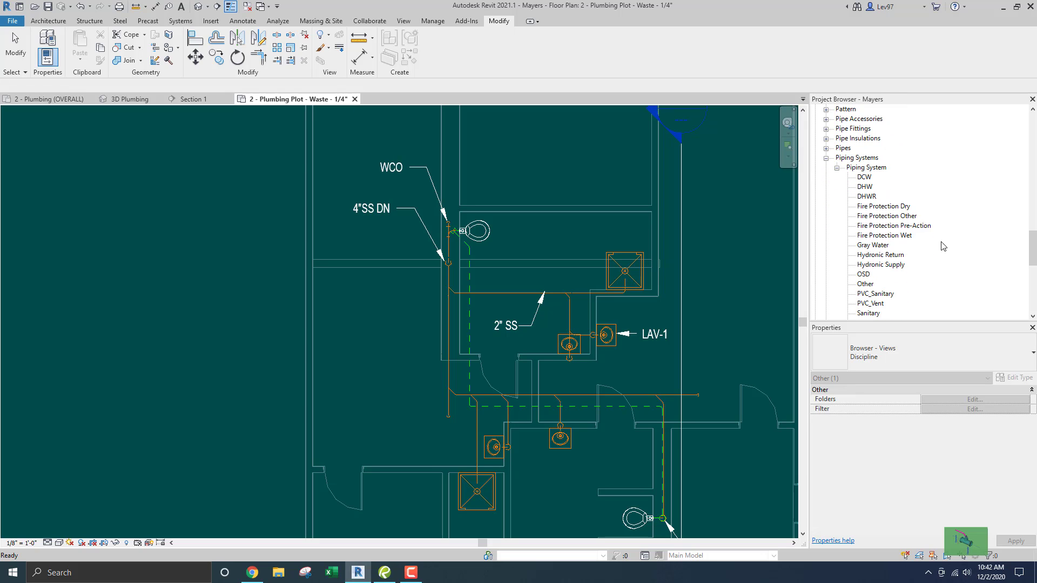
scroll(942, 246, "down", 1)
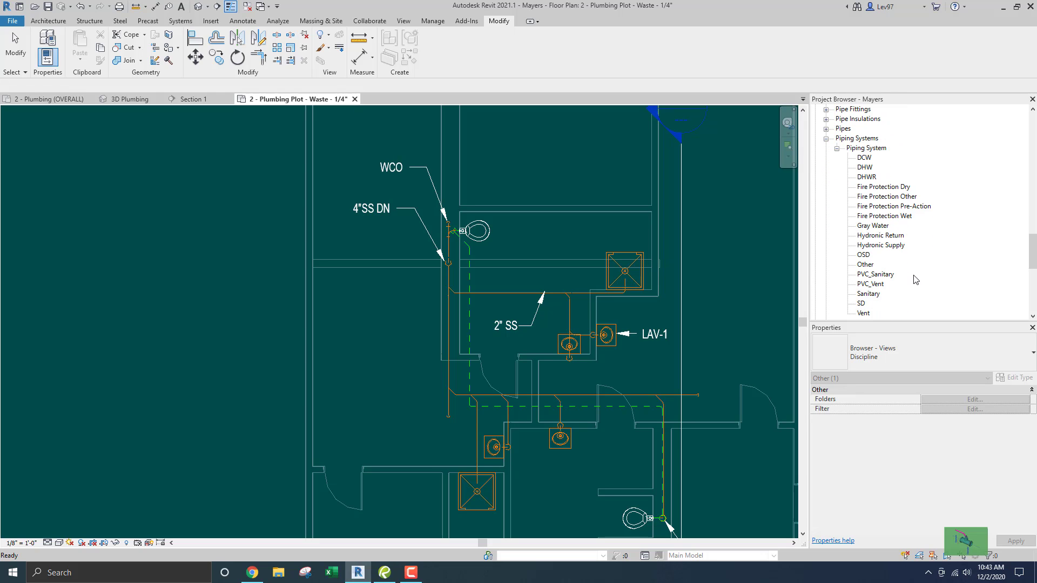
Review the system type and abbreviation of the horizontal sanitary pipe in the upper bathroom
left_click(498, 311)
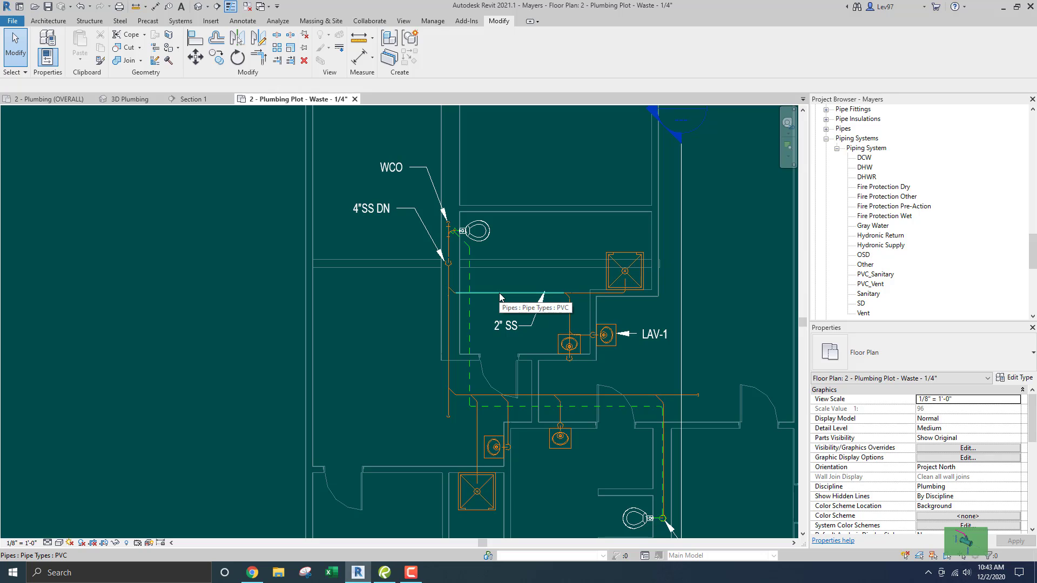
left_click(499, 293)
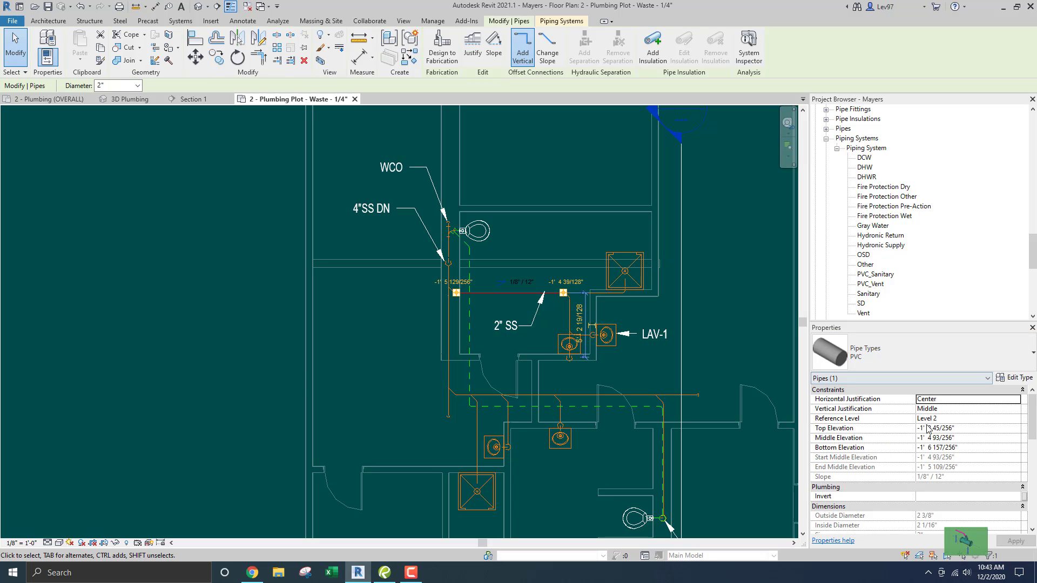
scroll(927, 432, "down", 3)
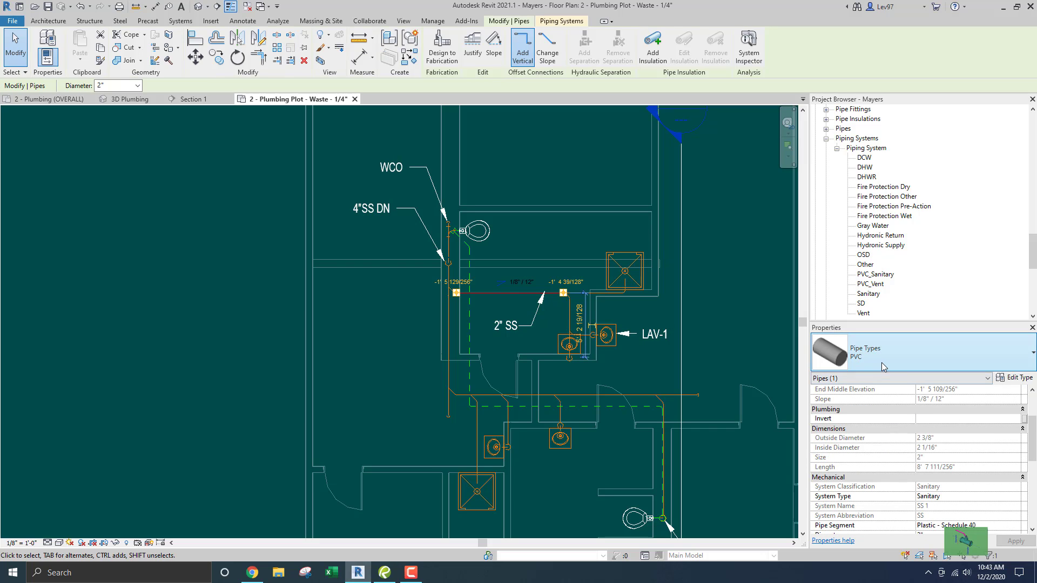
scroll(920, 497, "down", 2)
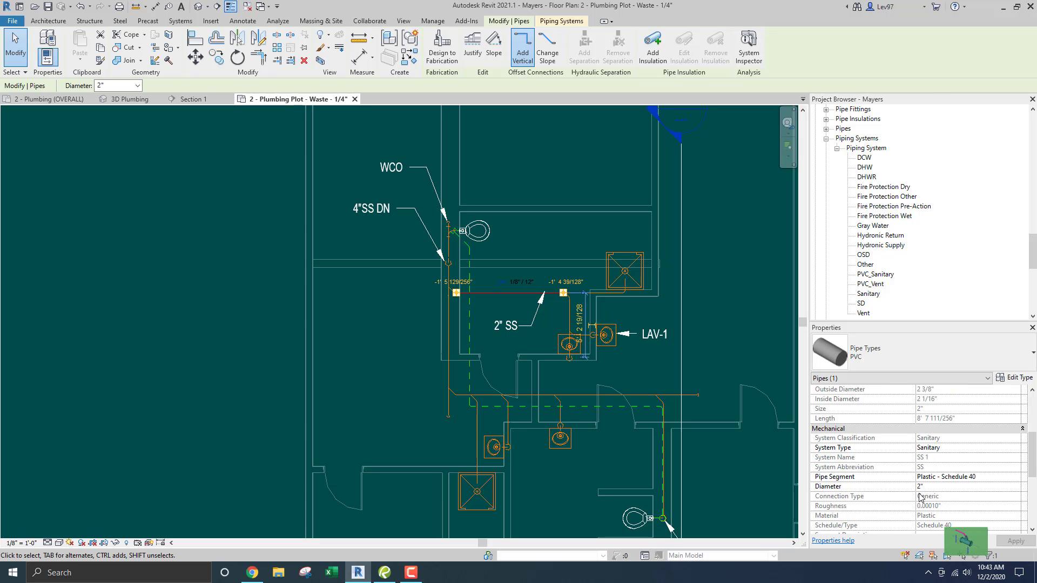
scroll(912, 492, "down", 2)
scroll(902, 485, "up", 2)
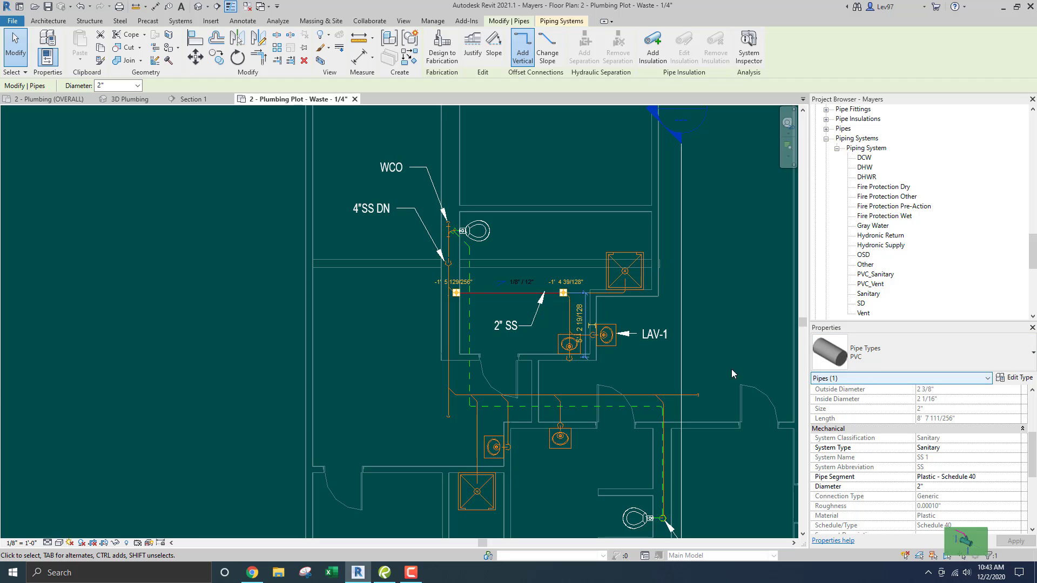
Set the Abbreviation of the PVC_Sanitary piping system type to SW
left_click(879, 274)
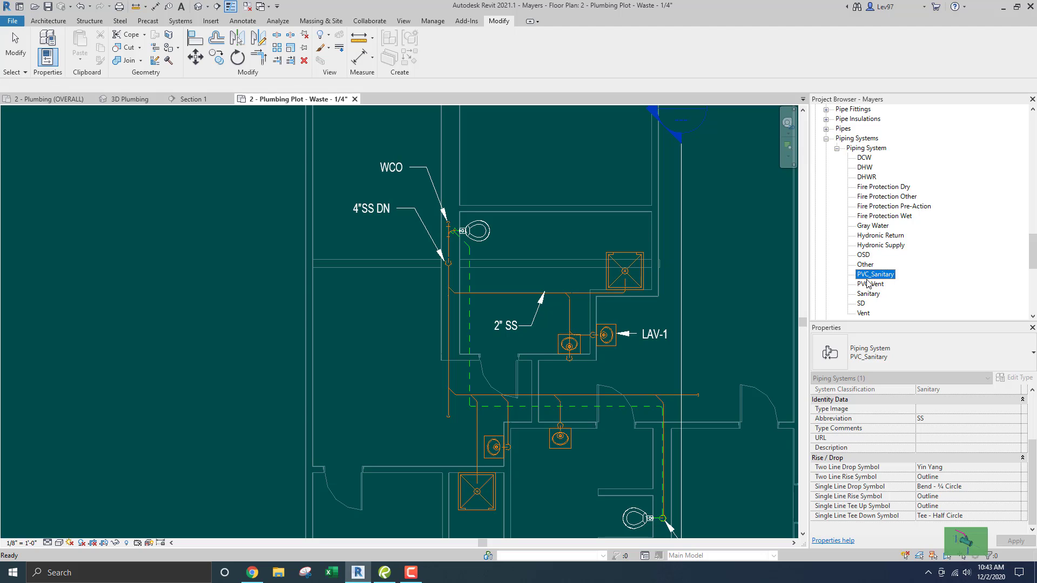
right_click(881, 275)
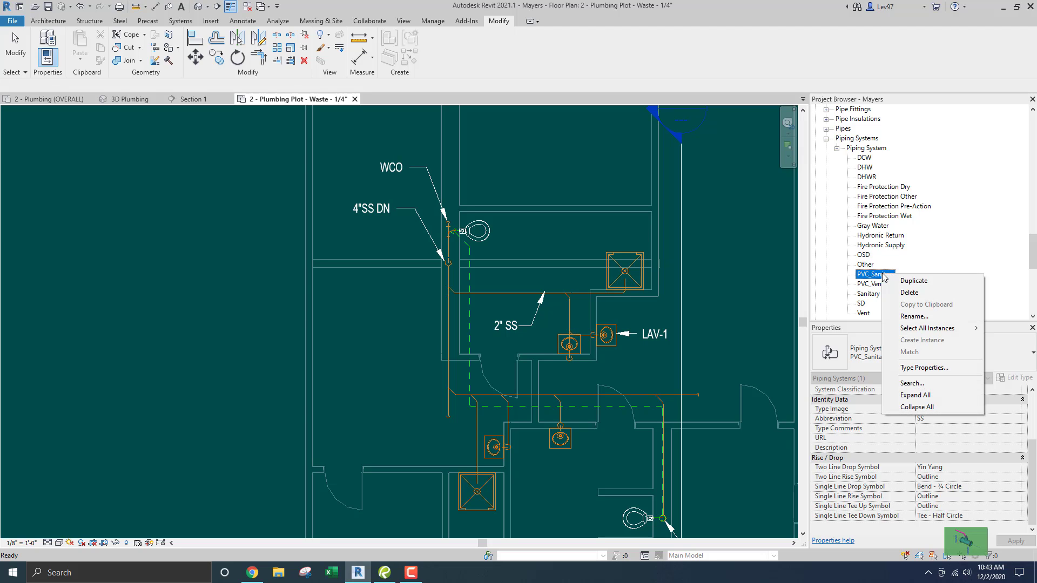
left_click(916, 369)
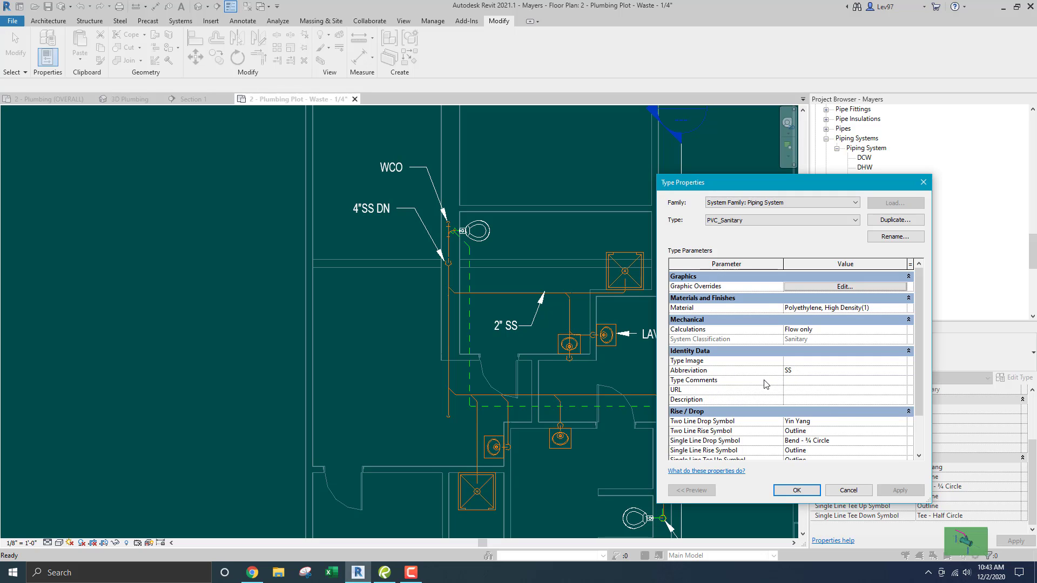
left_click(809, 370)
type("SW")
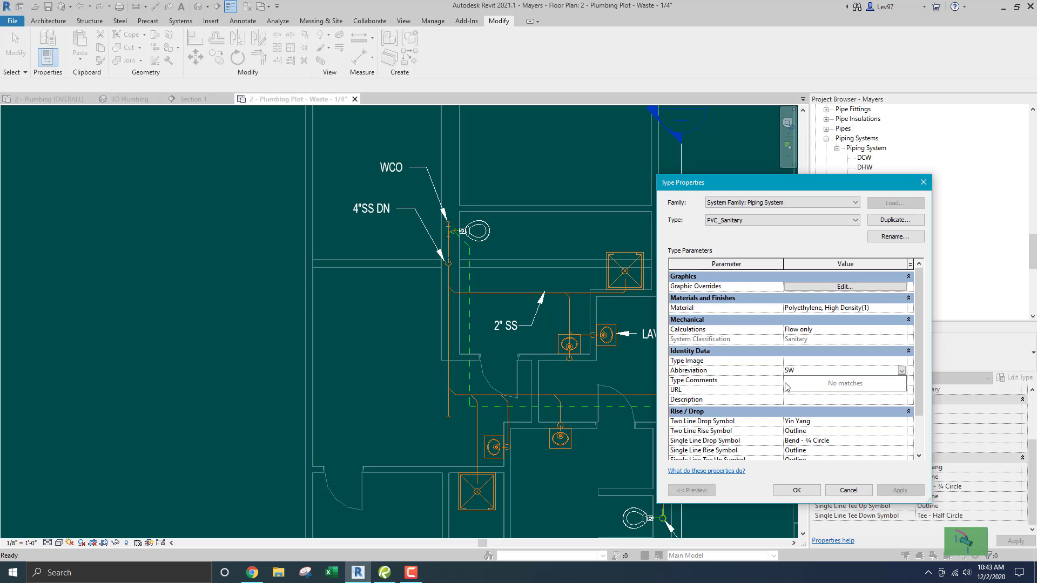
left_click(796, 492)
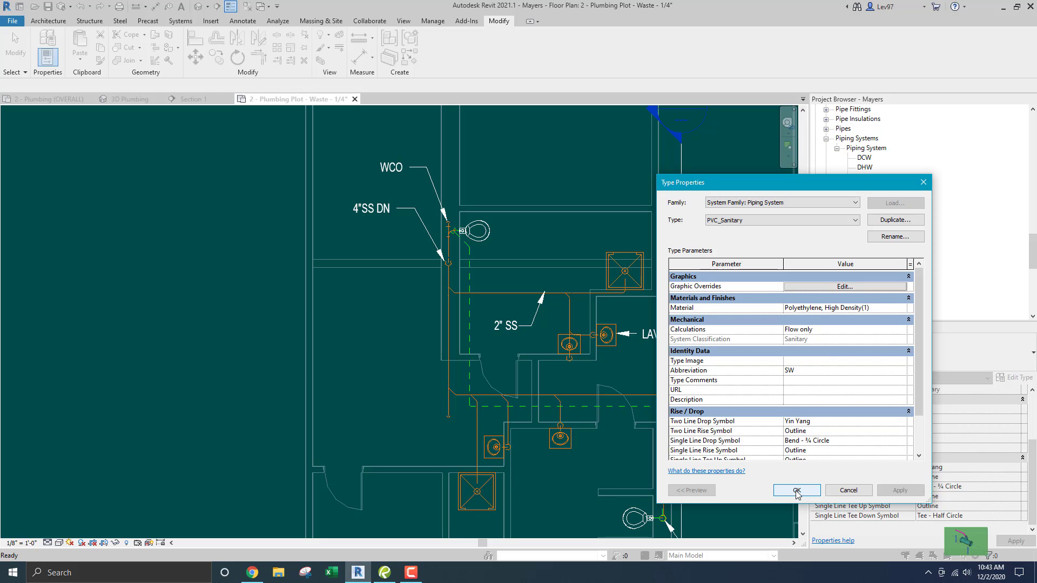
left_click(797, 490)
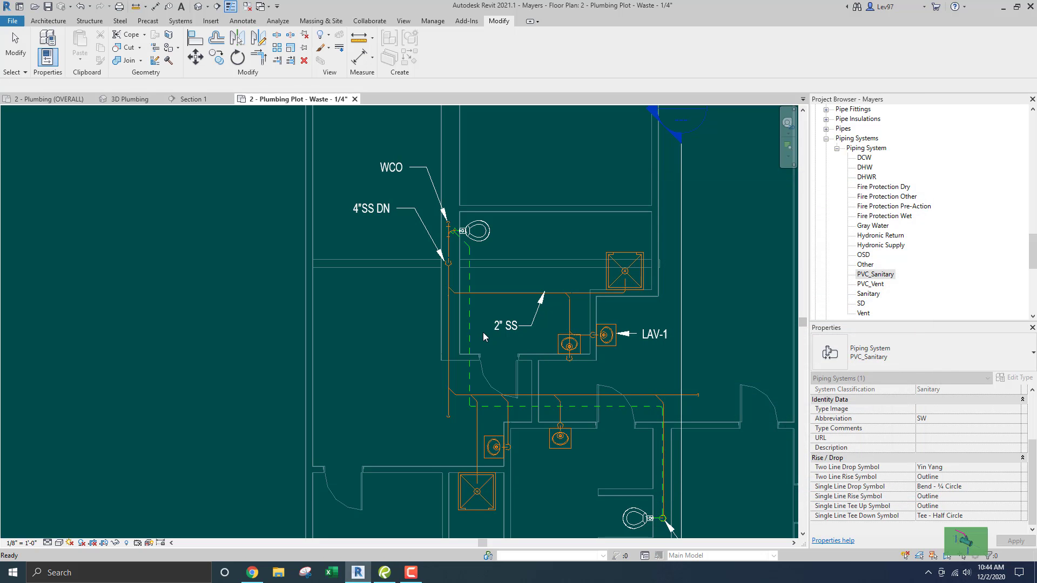
Preview a category tag on the upper bathroom's horizontal pipe to check its abbreviation, cancelling without placing it
left_click(506, 344)
middle_click_drag(495, 341, 511, 362)
scroll(503, 355, "up", 1)
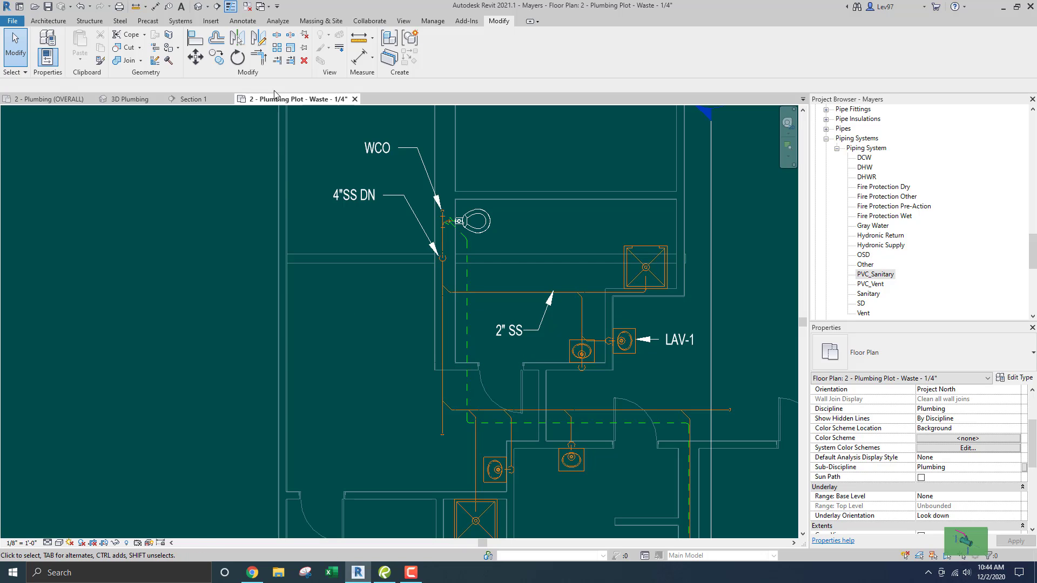
left_click(240, 22)
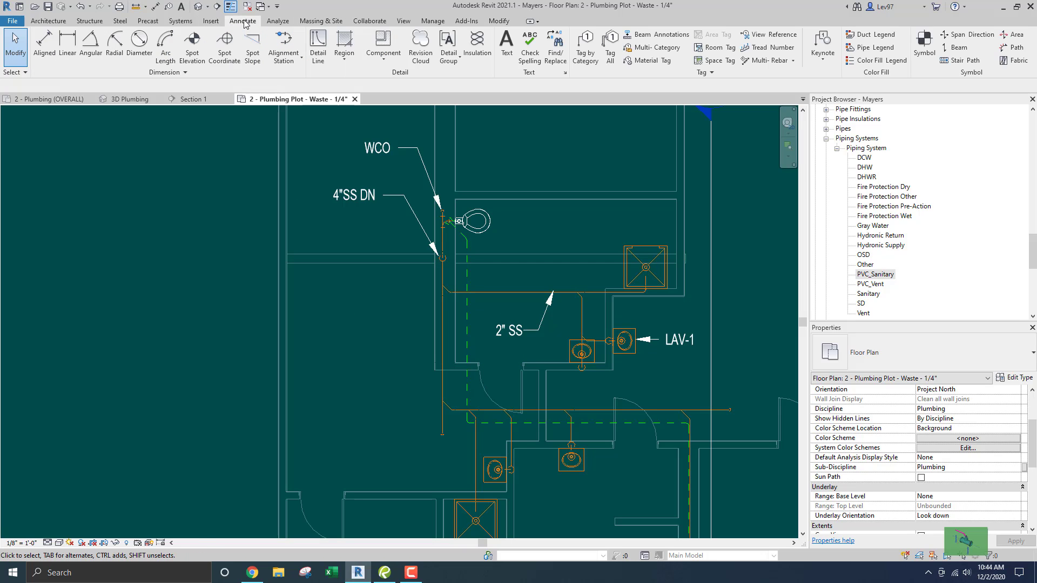
left_click(585, 48)
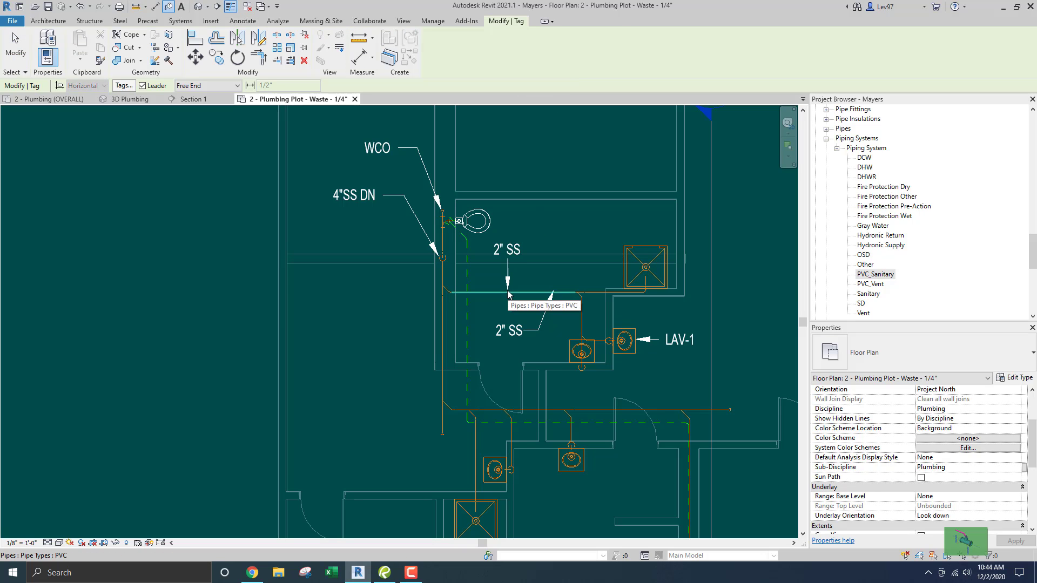
key("Escape")
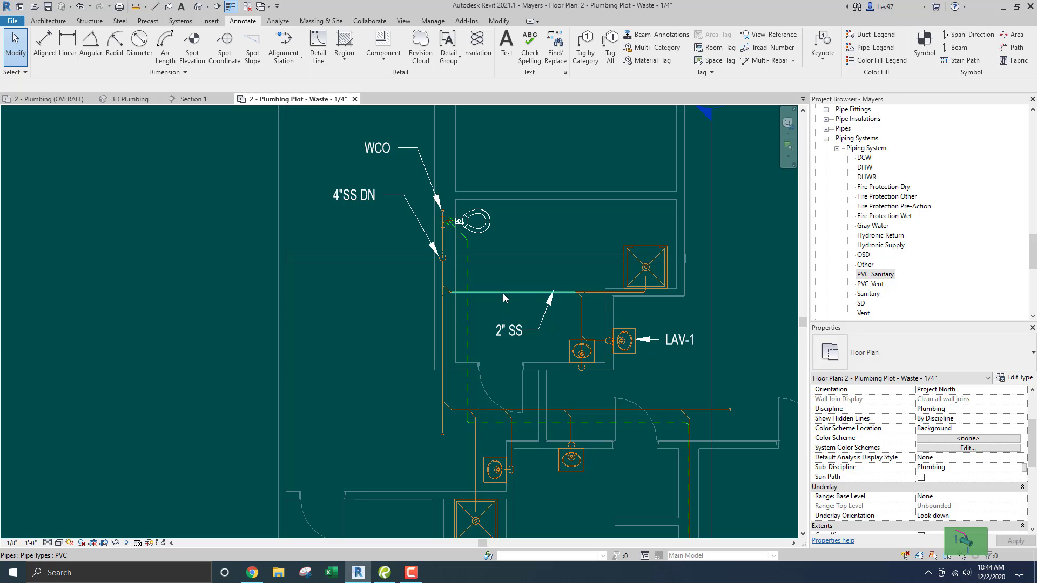
Compare the horizontal pipe's system type and abbreviation with the properties of the Sanitary piping system
left_click(503, 293)
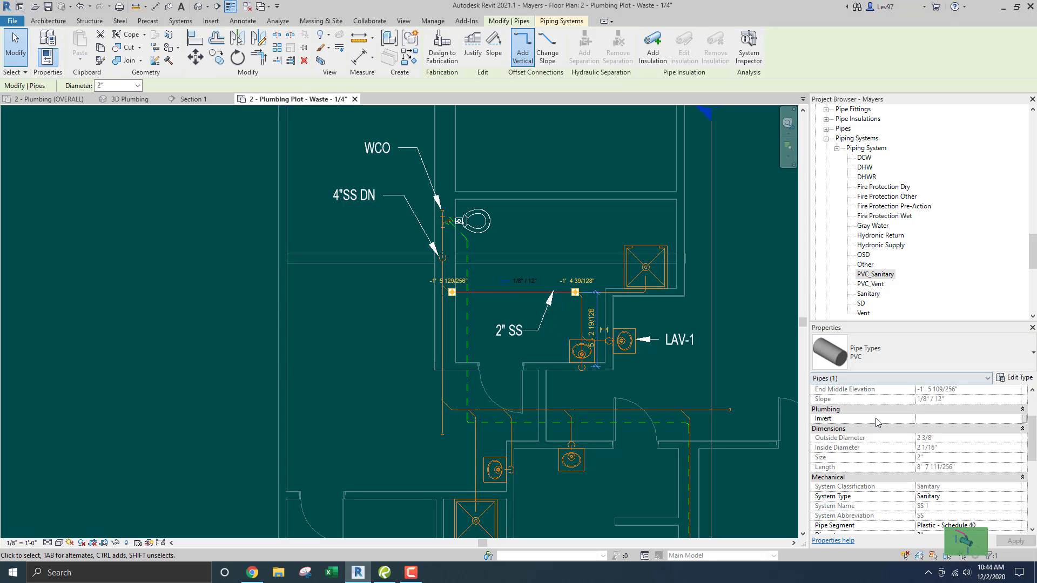
scroll(876, 422, "up", 3)
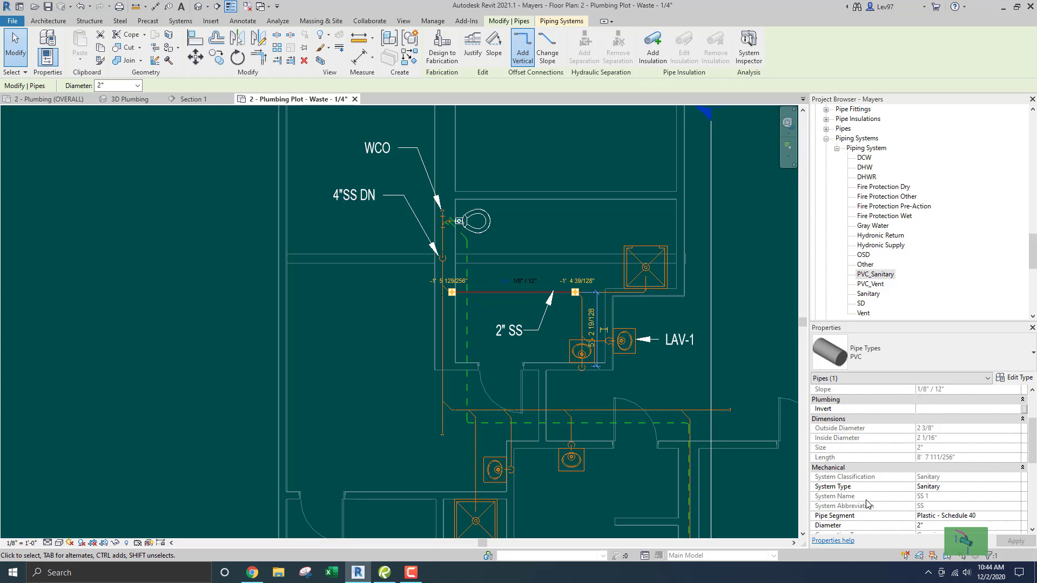
left_click(868, 294)
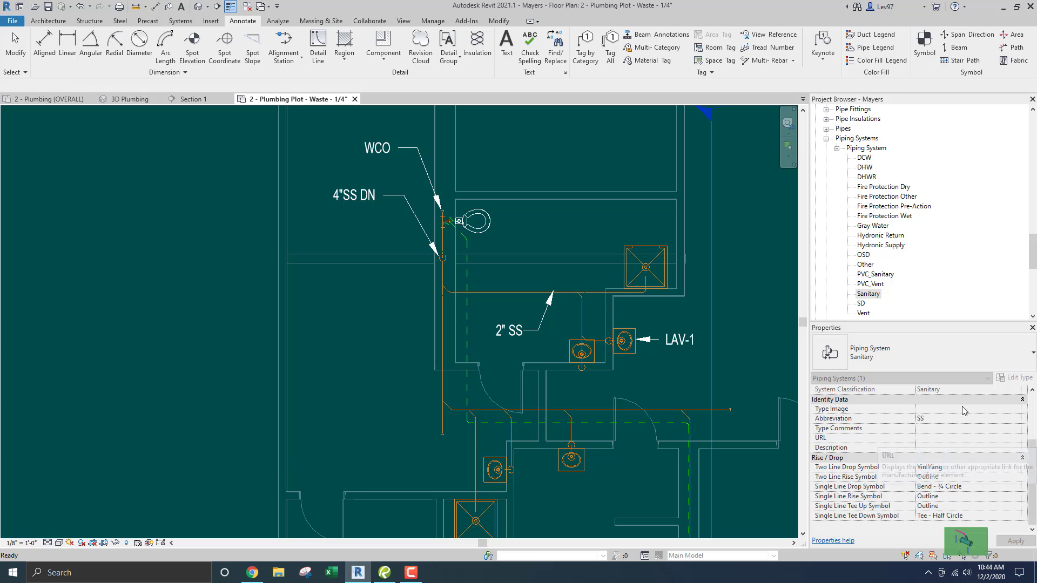
left_click(534, 292)
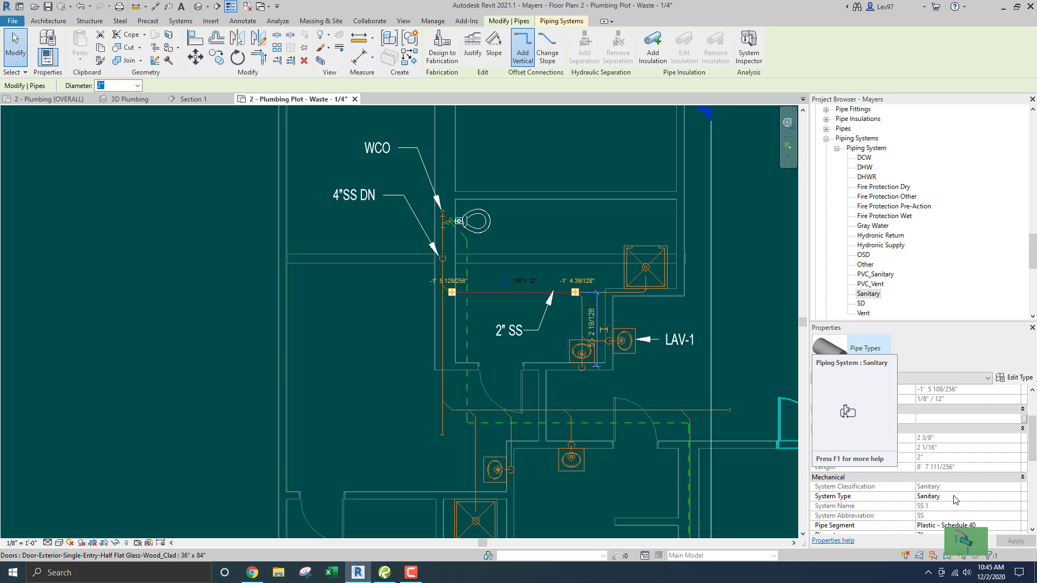
Restore the Abbreviation of the PVC_Sanitary piping system type to SS
right_click(880, 275)
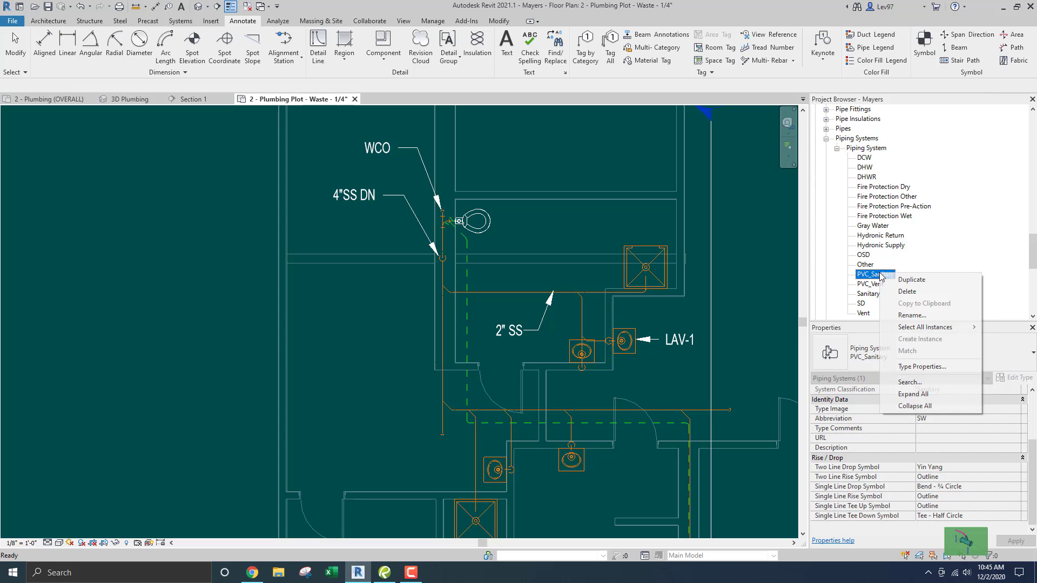
left_click(920, 362)
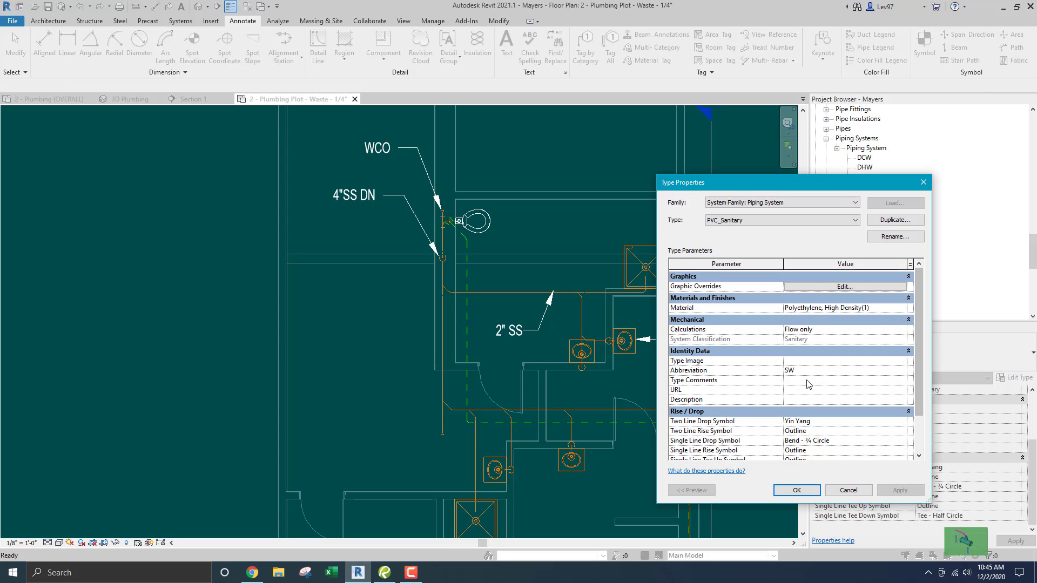
left_click(804, 370)
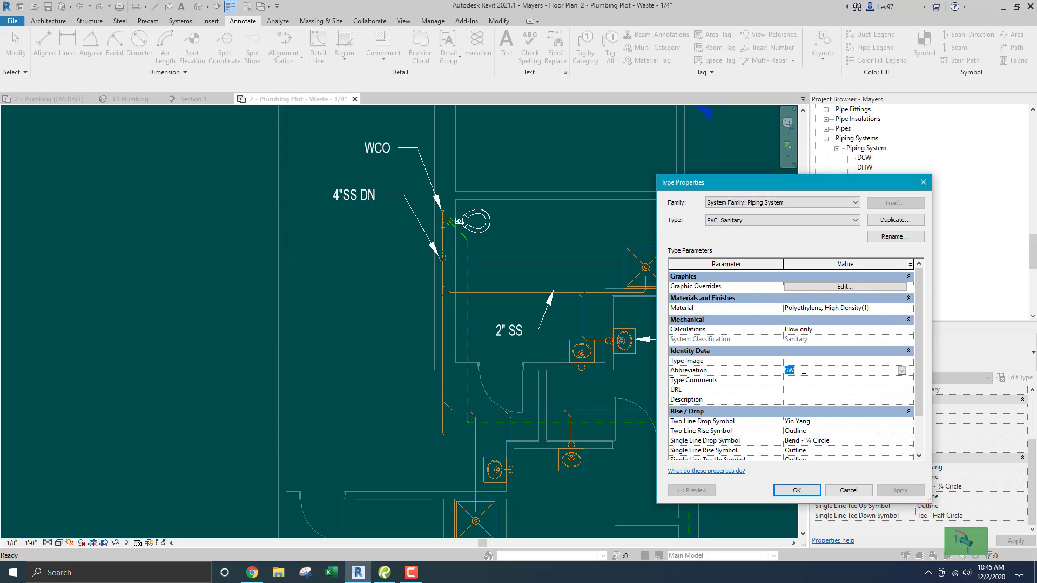
type("SS")
left_click(796, 490)
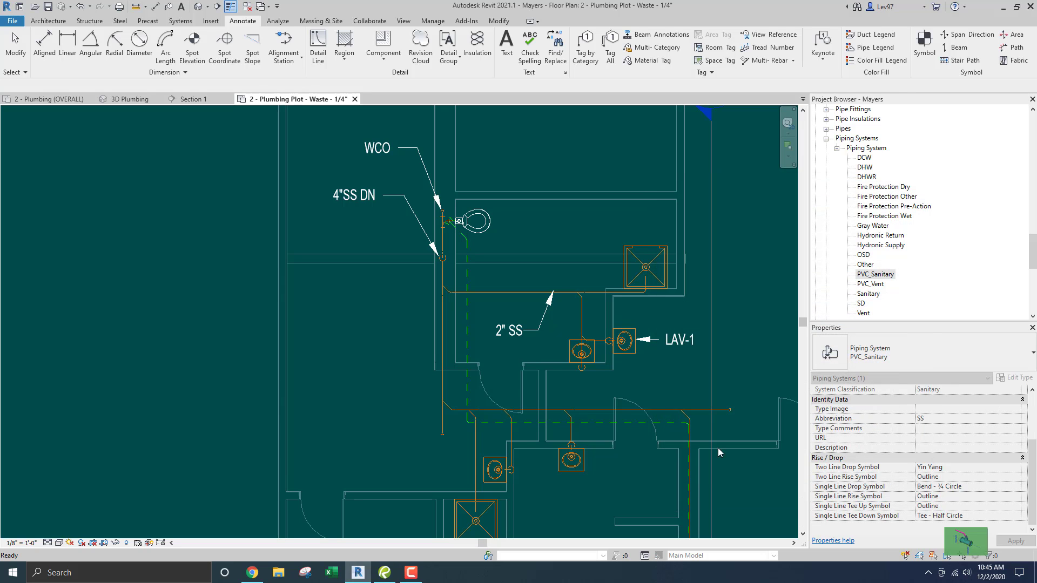
left_click(395, 368)
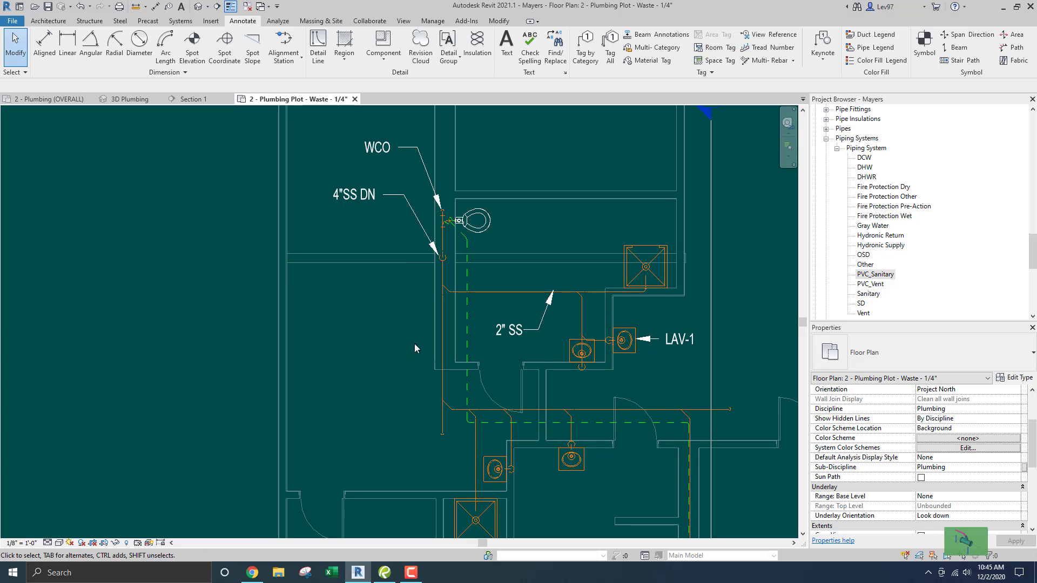
Check the horizontal pipe's system type and set the Abbreviation of the Sanitary piping system to SW
left_click(522, 297)
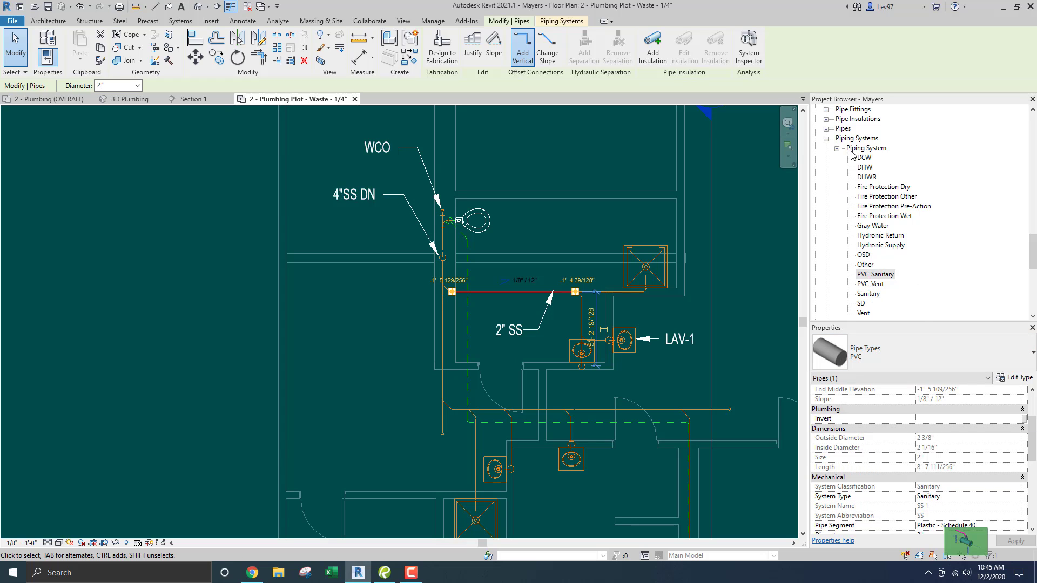
left_click(869, 295)
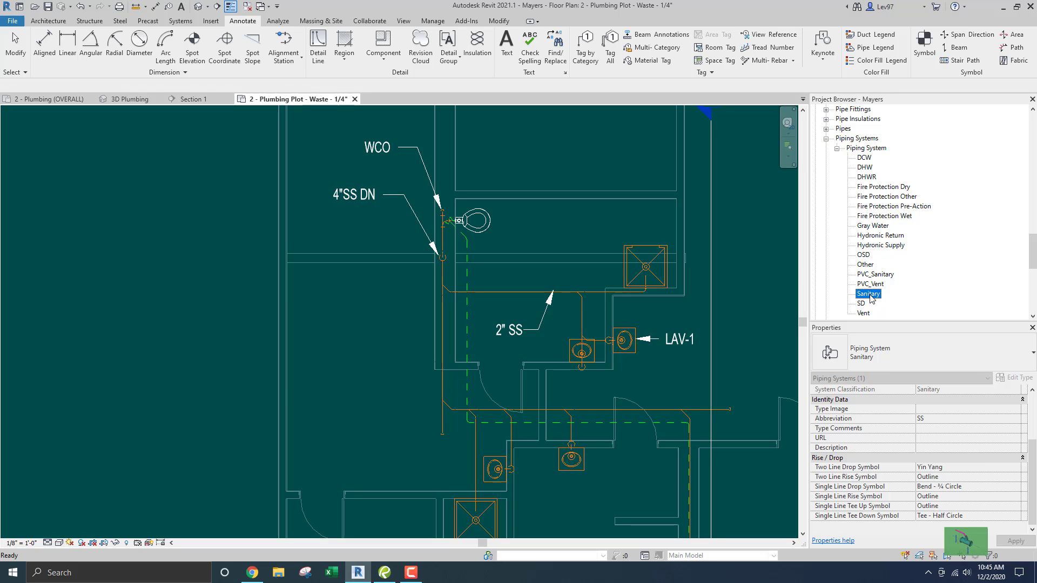
right_click(871, 298)
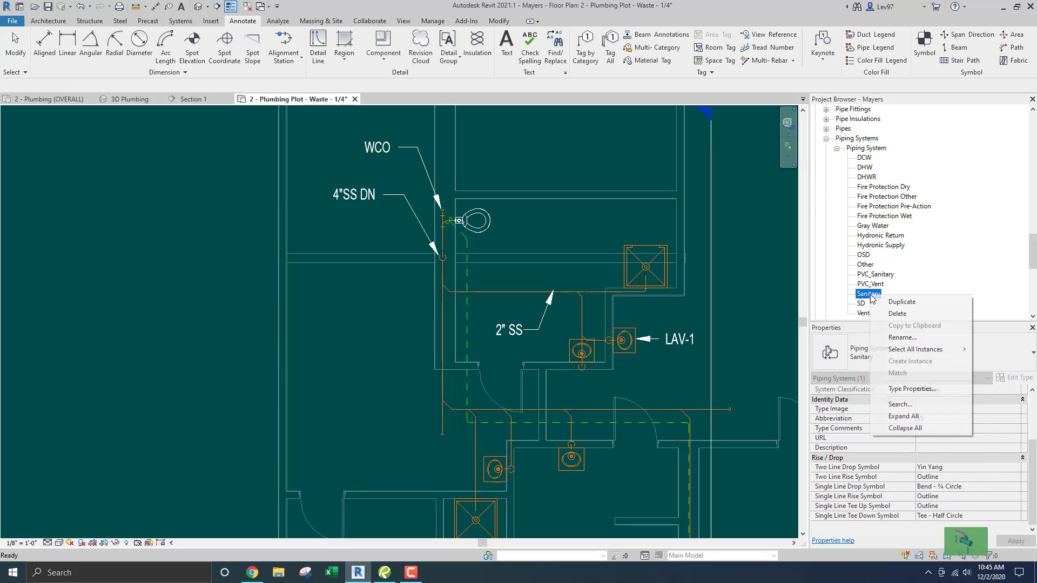
left_click(911, 389)
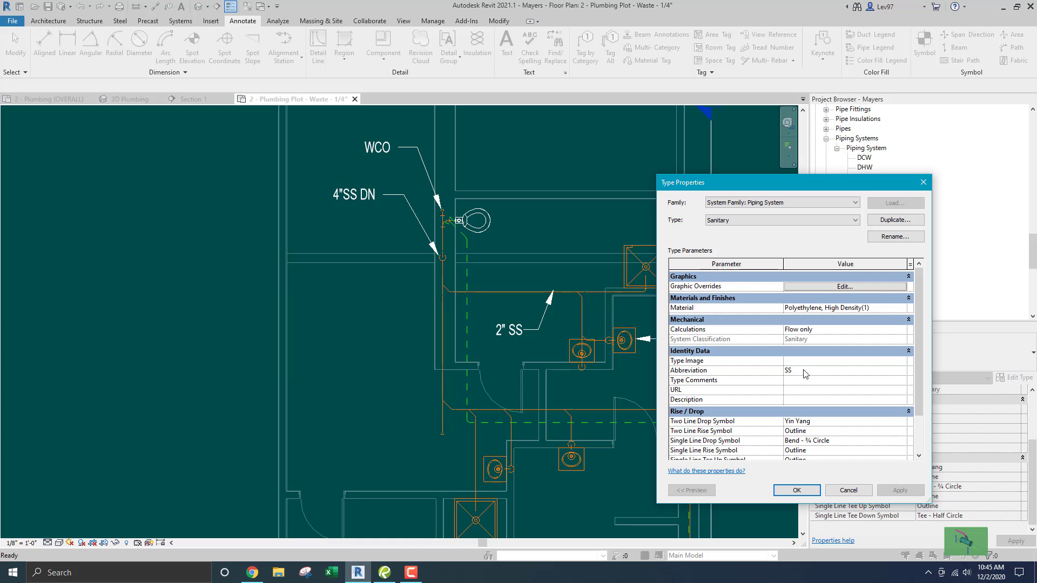
left_click(806, 371)
type("SW")
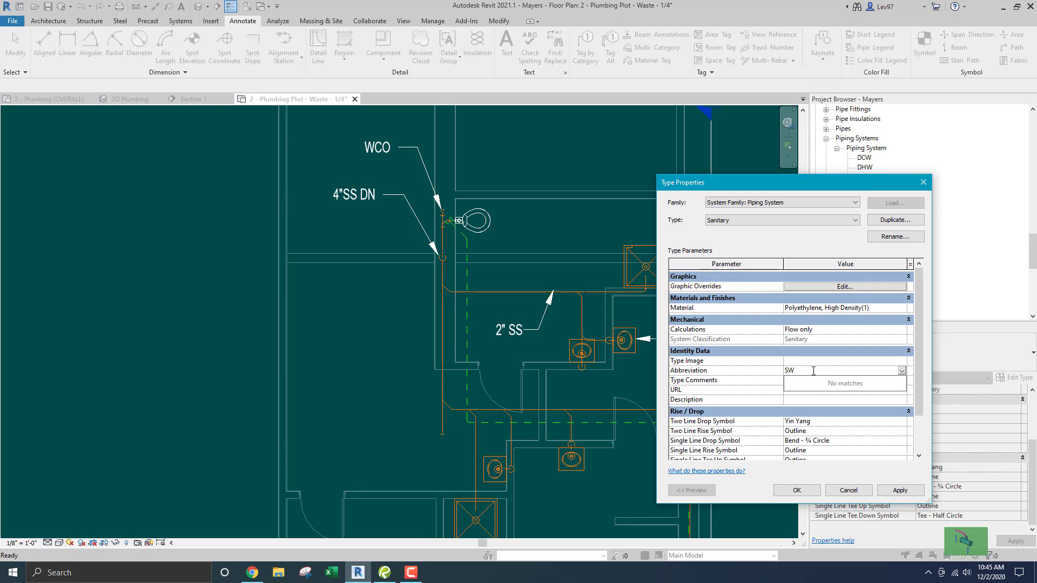
left_click(799, 491)
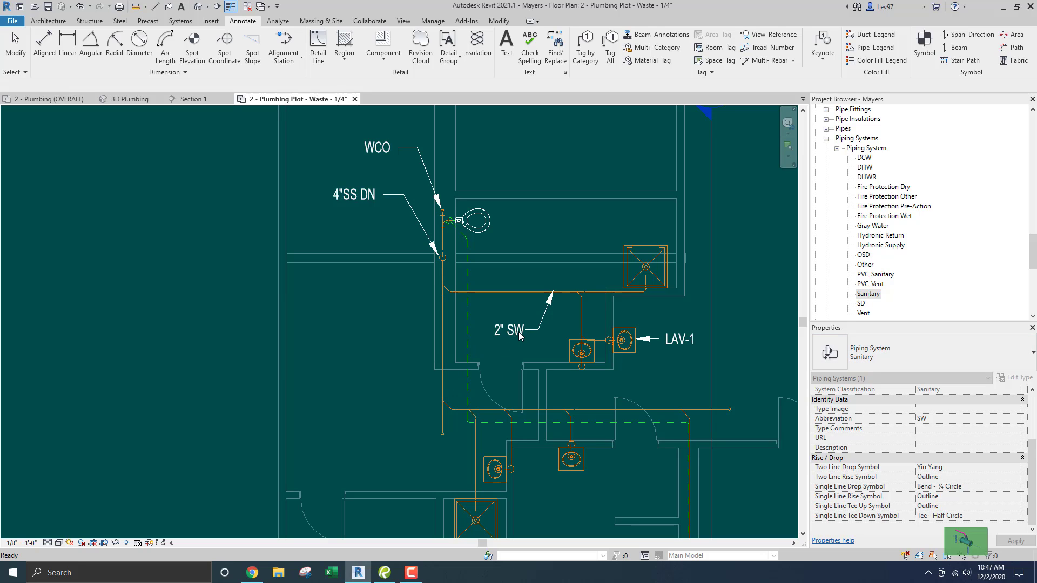
Restore the Abbreviation of the Sanitary piping system type to SS
right_click(868, 294)
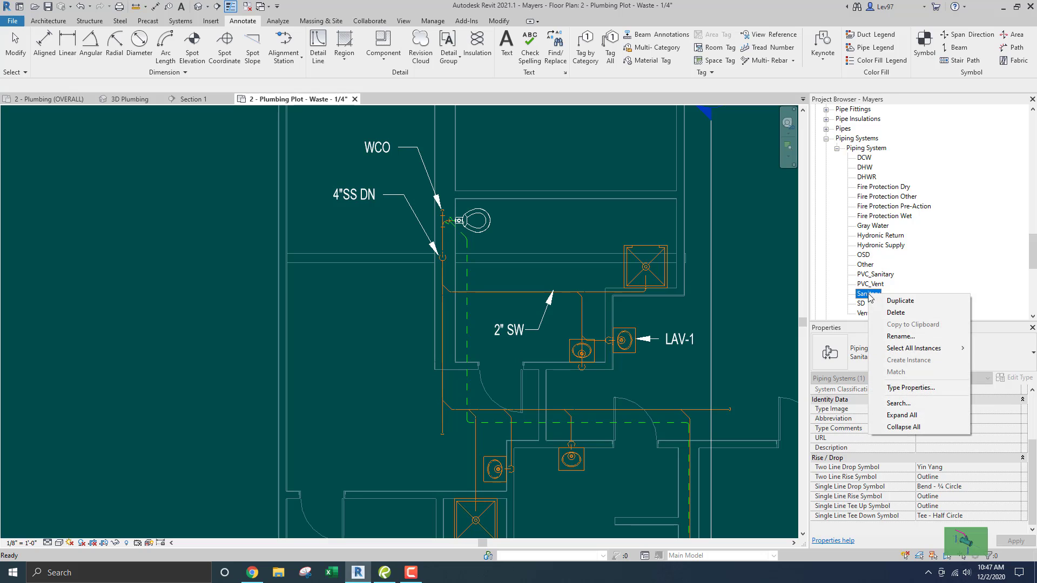
left_click(909, 388)
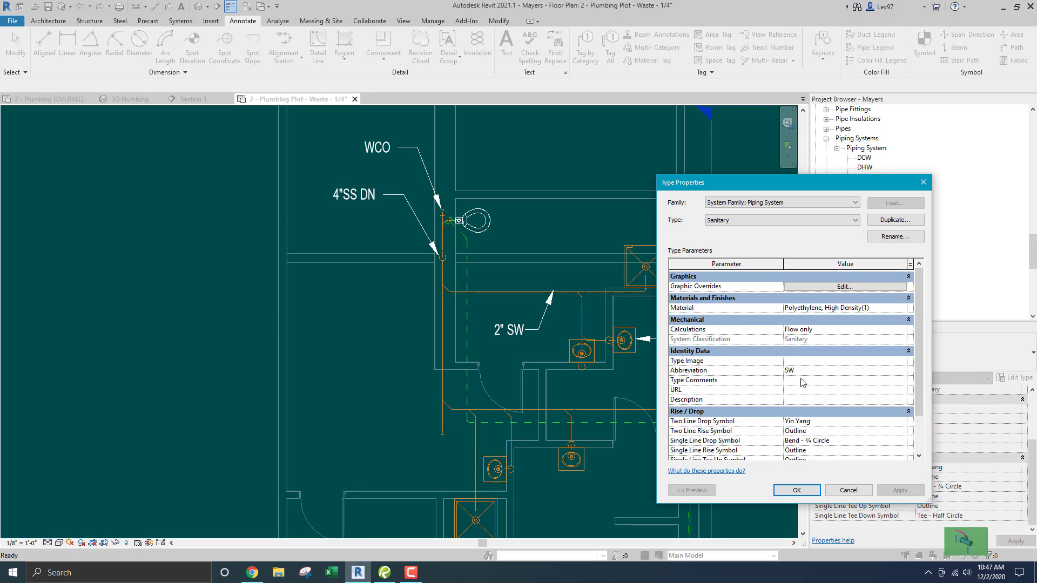
left_click(796, 370)
type("SS")
key("Tab")
type("SS")
left_click(806, 359)
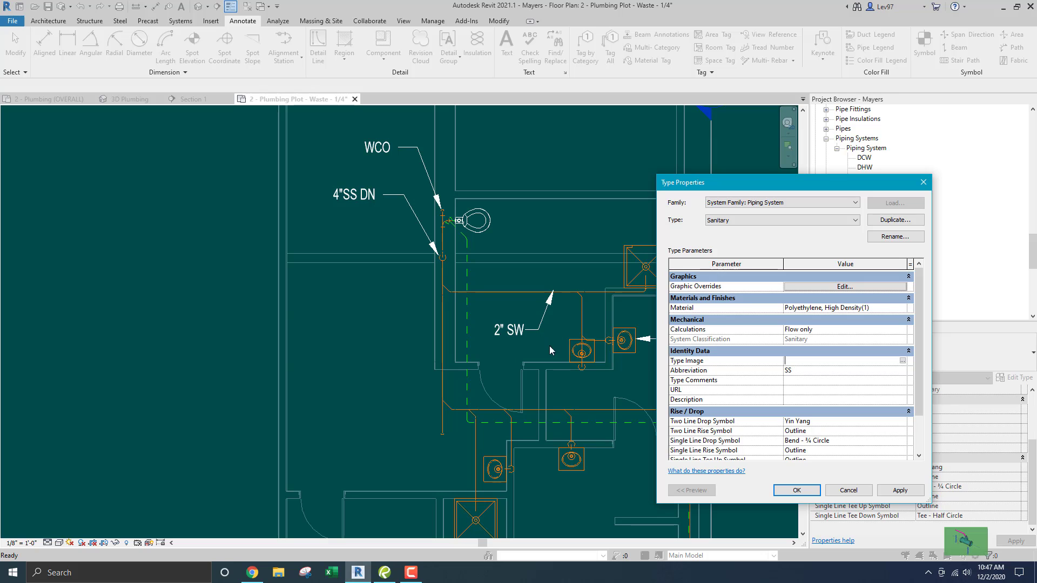
left_click(805, 492)
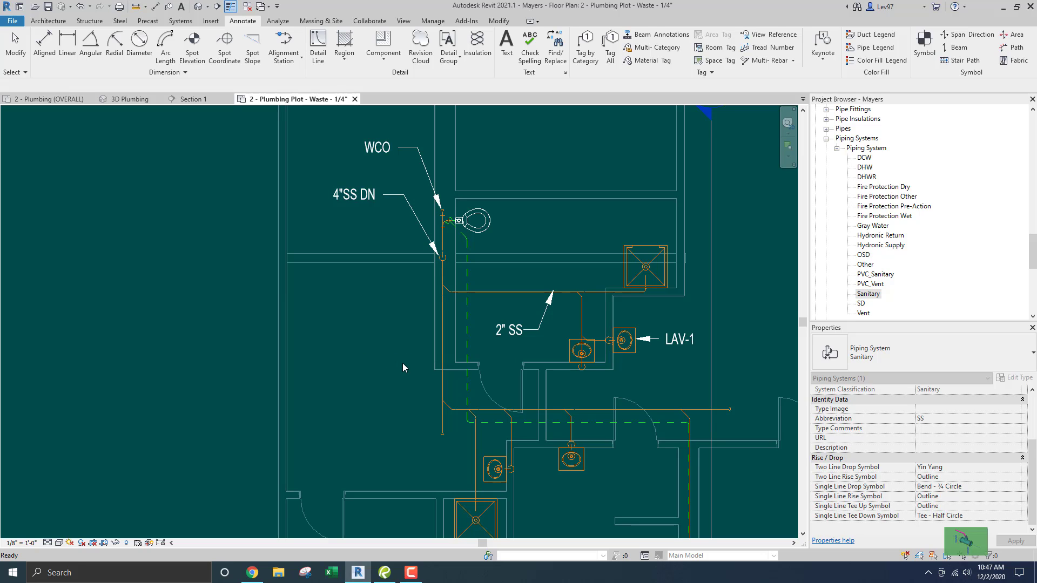
left_click(412, 576)
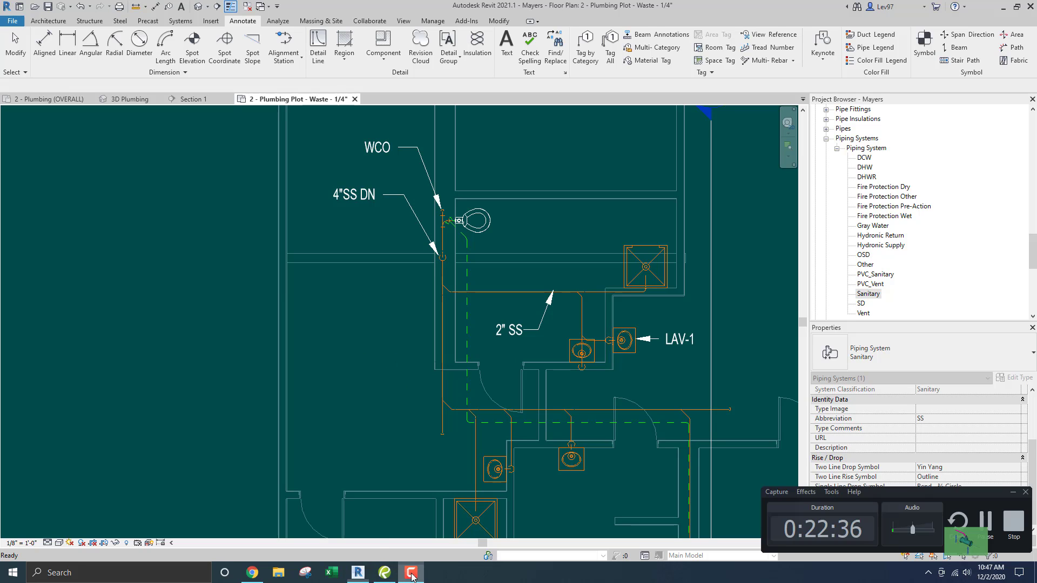